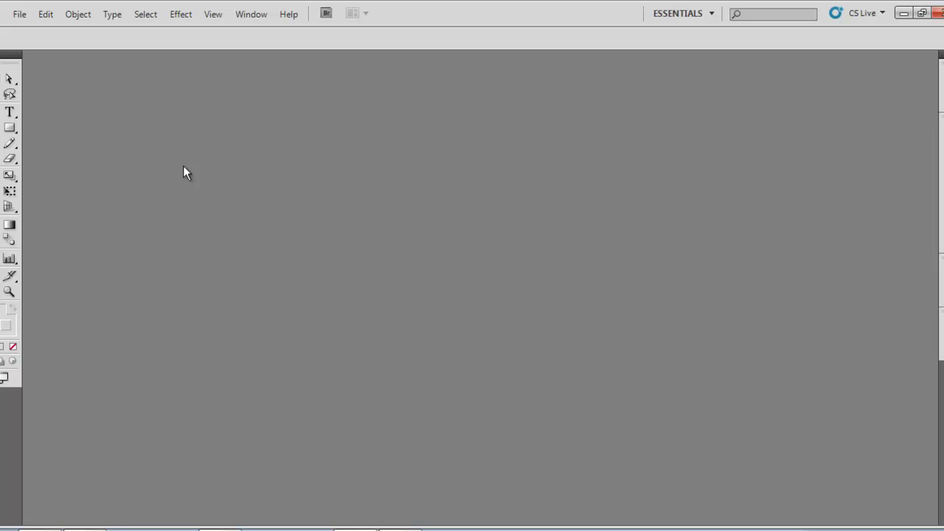
Step: Start a new Illustrator document from the File menu
left_click(19, 12)
mouse_move(45, 14)
left_click(389, 118)
left_click(18, 15)
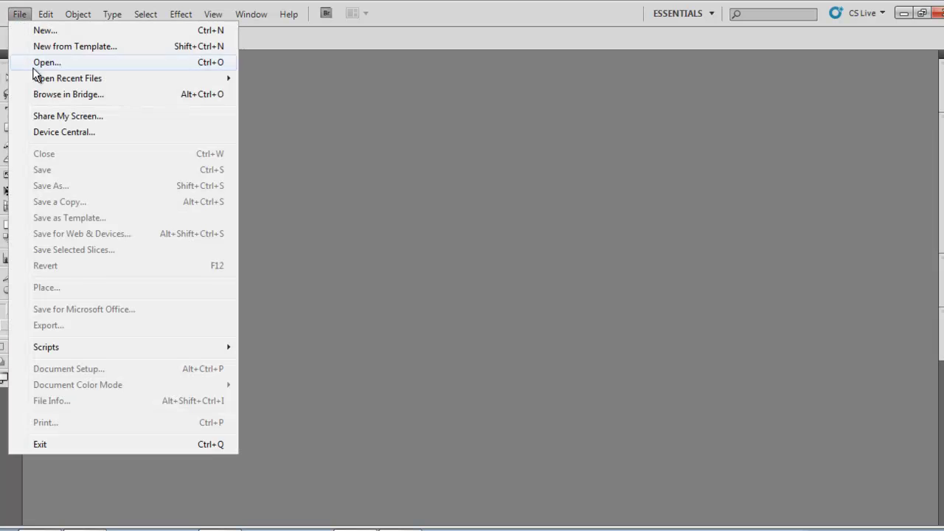
left_click(72, 32)
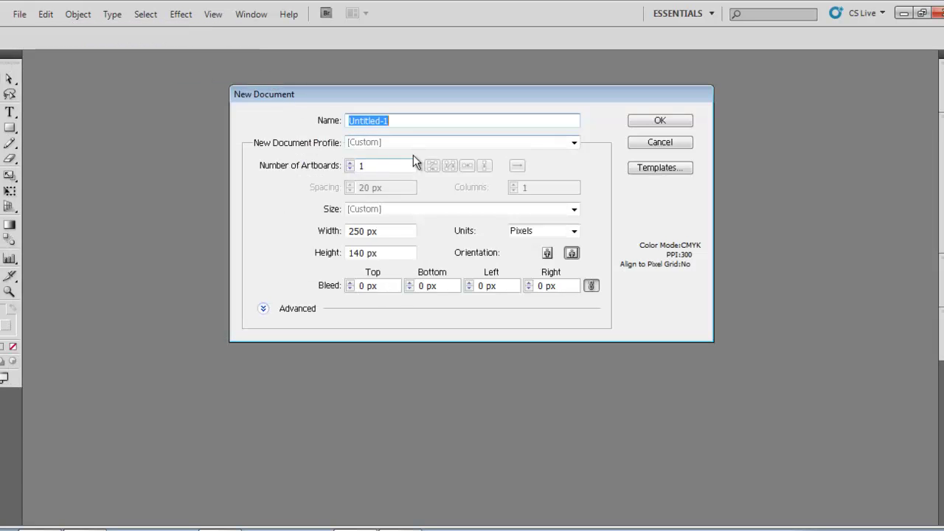
Step: Keep a single custom-size artboard and name the document 'tutorial'
left_click(386, 166)
left_click_drag(386, 167, 325, 169)
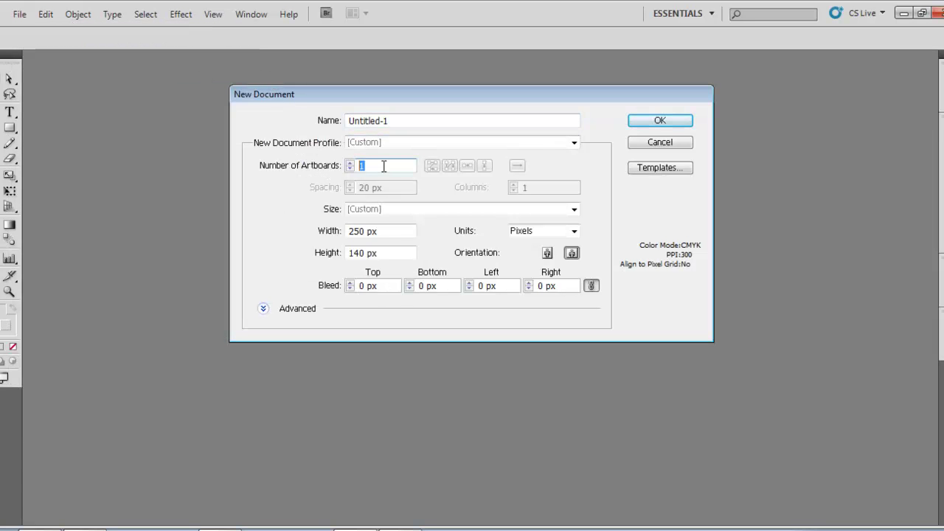
left_click(399, 210)
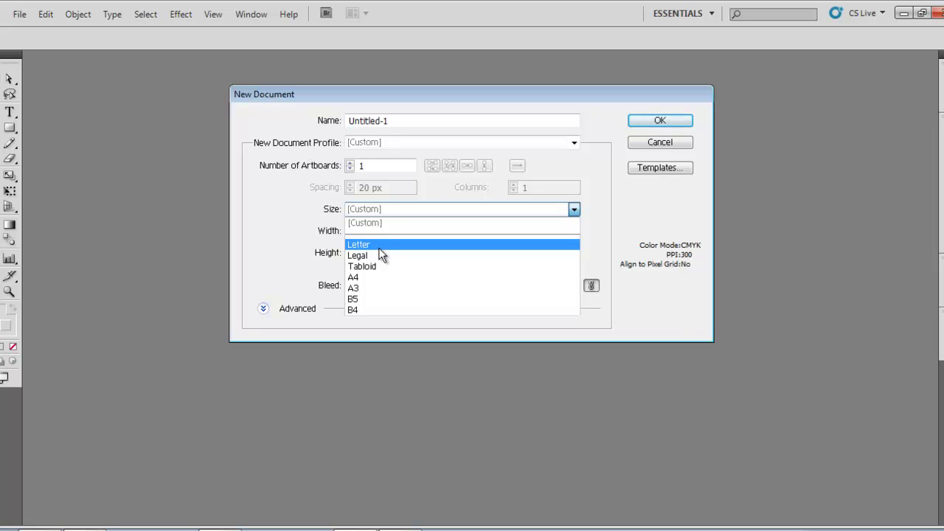
left_click(287, 231)
left_click_drag(406, 121, 316, 122)
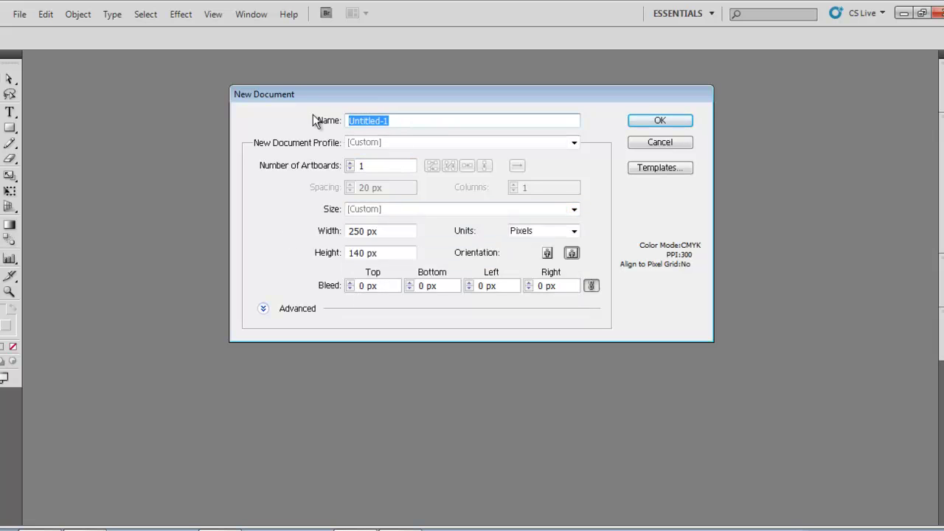
type("tutorial")
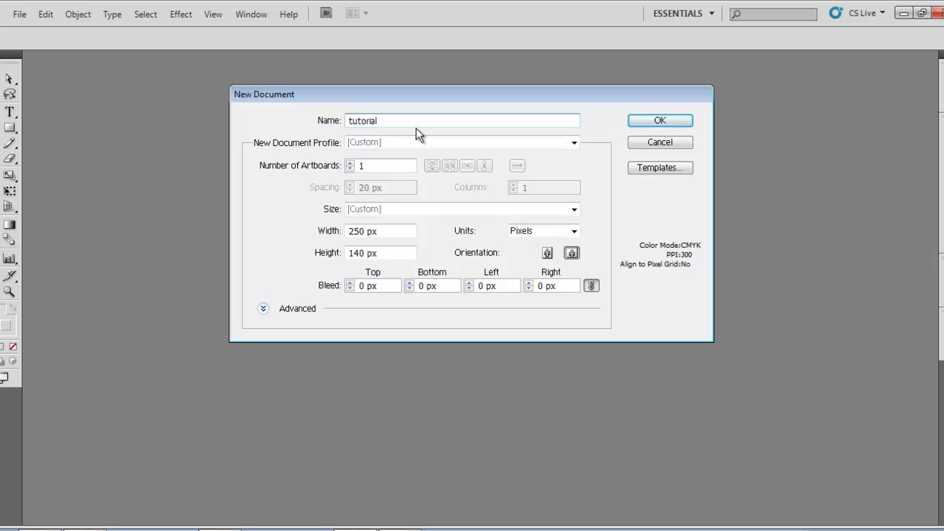
Step: Set the size to 1080 × 720 px in Pixels and create the document
left_click_drag(408, 232, 305, 234)
left_click(390, 229)
left_click_drag(390, 229, 310, 237)
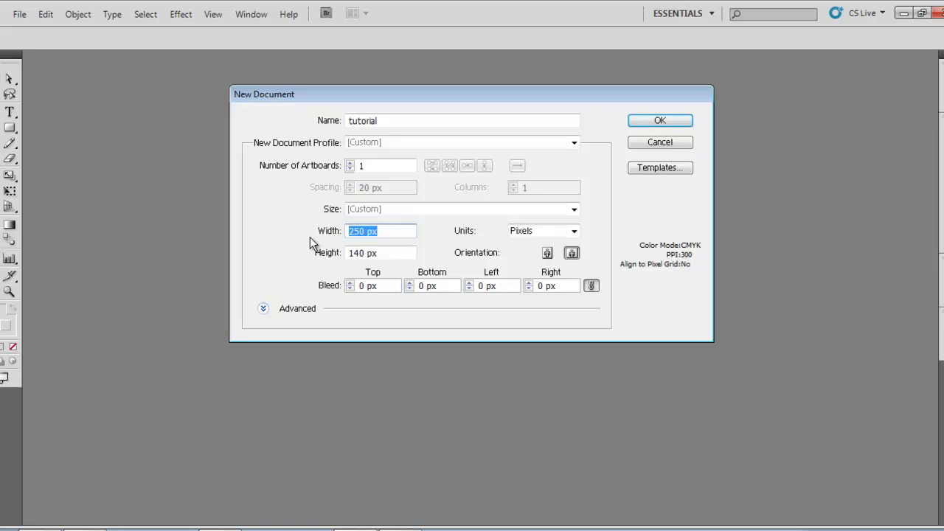
type("1080")
key("Tab")
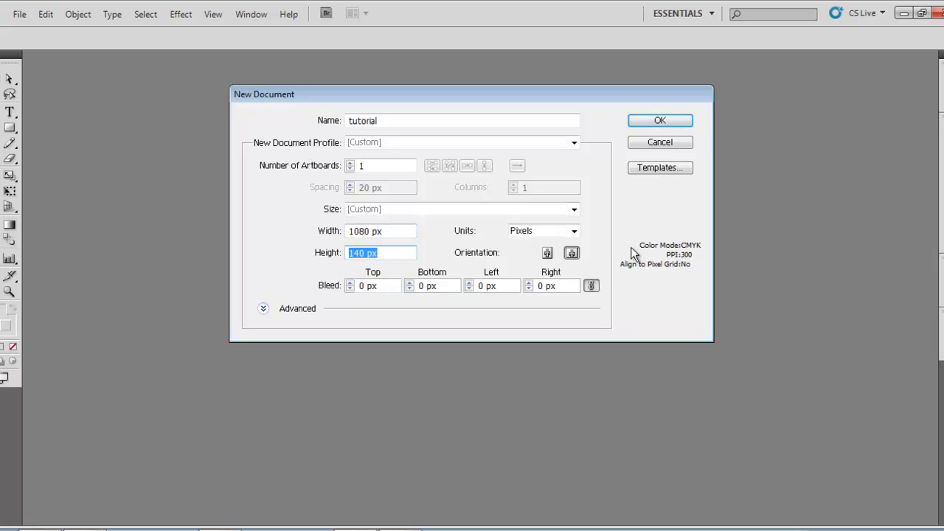
left_click(575, 231)
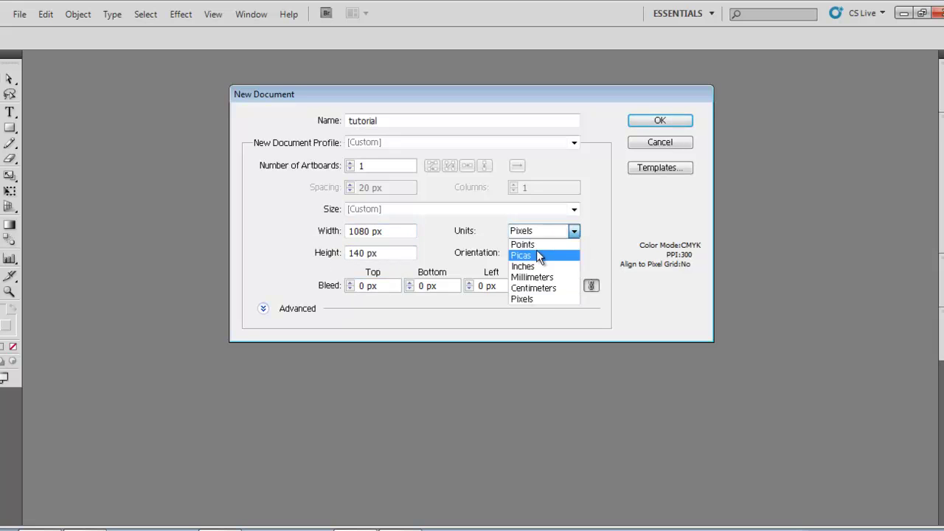
left_click(406, 262)
key("shift+Tab")
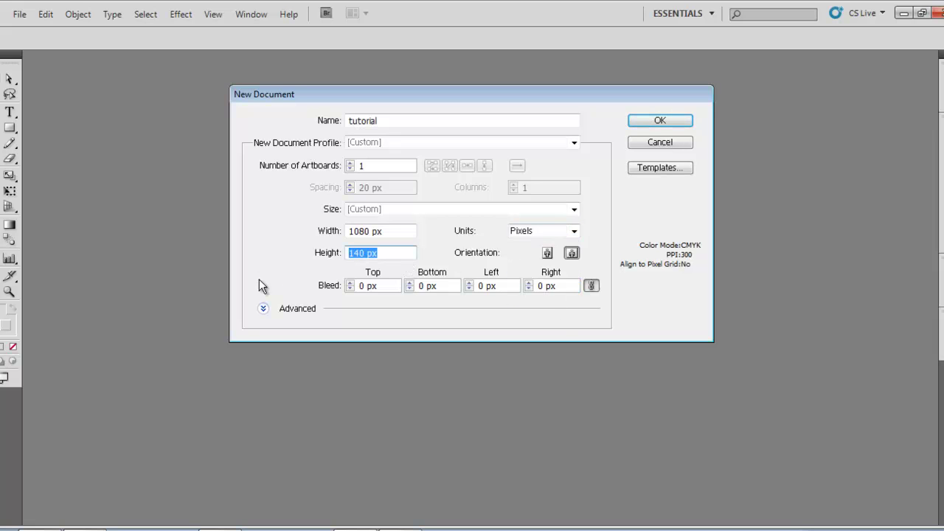
type("720")
left_click(648, 120)
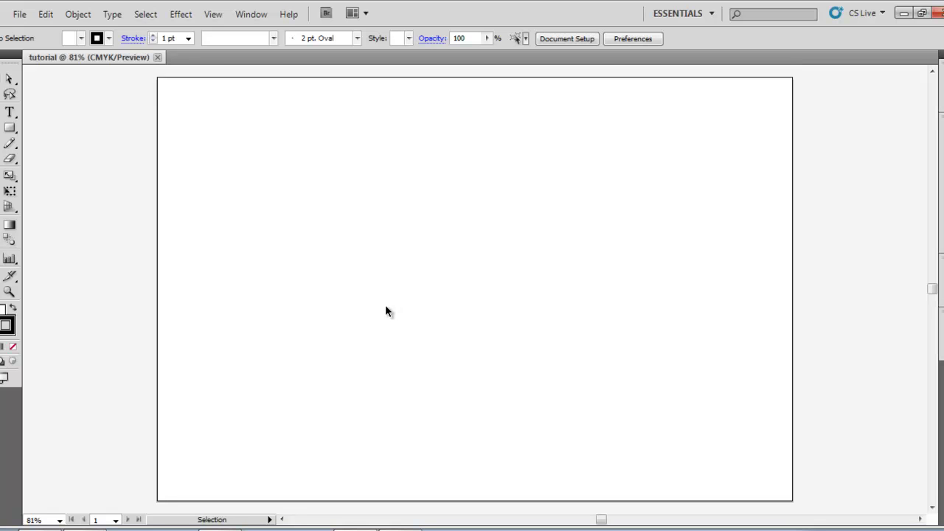
scroll(377, 306, "up", 1)
scroll(371, 307, "down", 2)
scroll(369, 302, "up", 1)
scroll(370, 302, "down", 2)
scroll(370, 303, "up", 3)
scroll(370, 302, "down", 1)
scroll(370, 303, "down", 4)
scroll(365, 304, "up", 3)
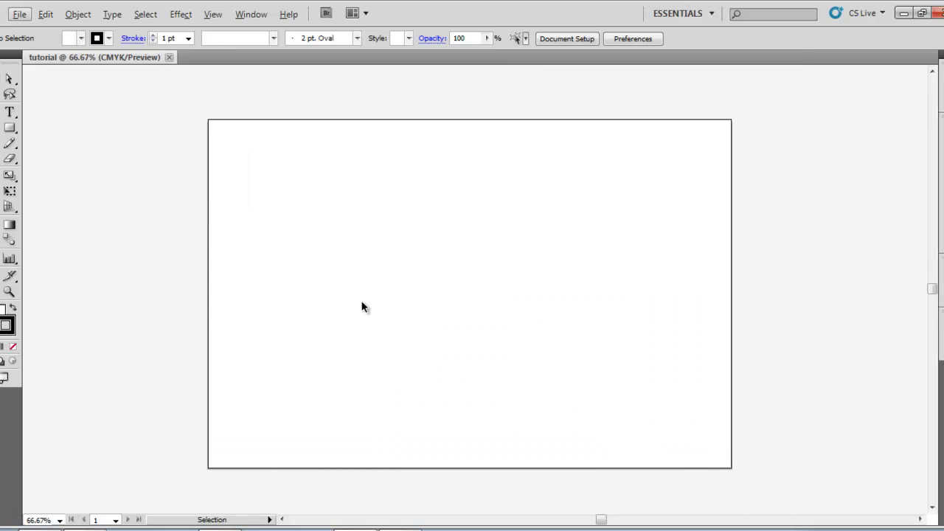
scroll(362, 305, "right", 2)
scroll(361, 306, "left", 3)
scroll(361, 306, "right", 1)
scroll(362, 305, "right", 1)
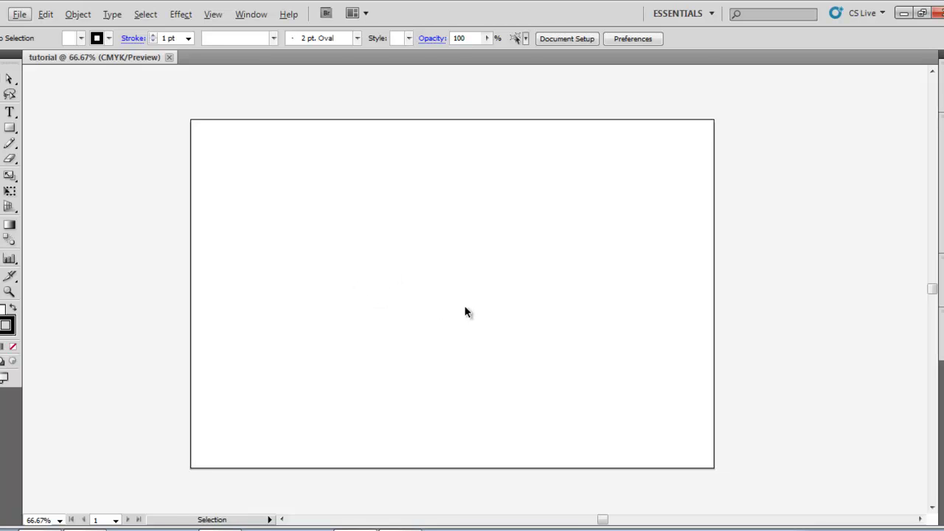
scroll(465, 312, "down", 3)
scroll(459, 312, "up", 6)
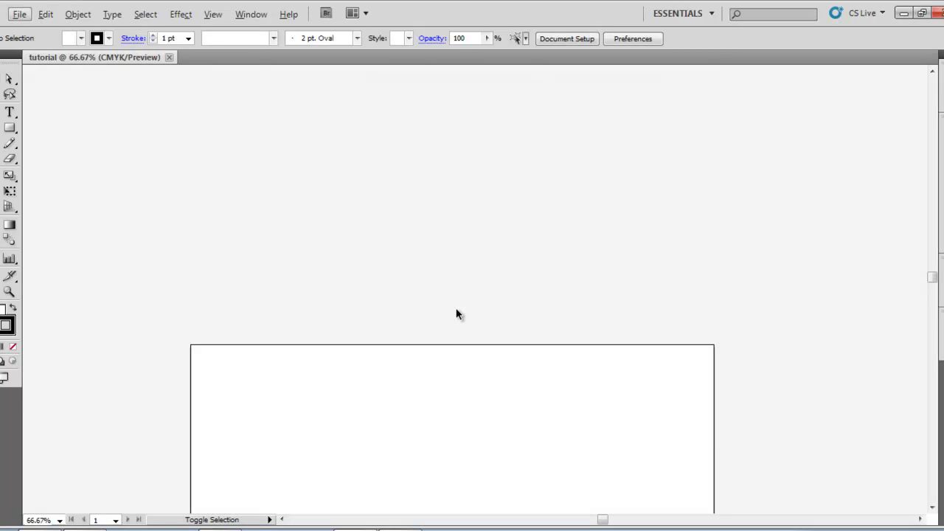
scroll(456, 314, "down", 3)
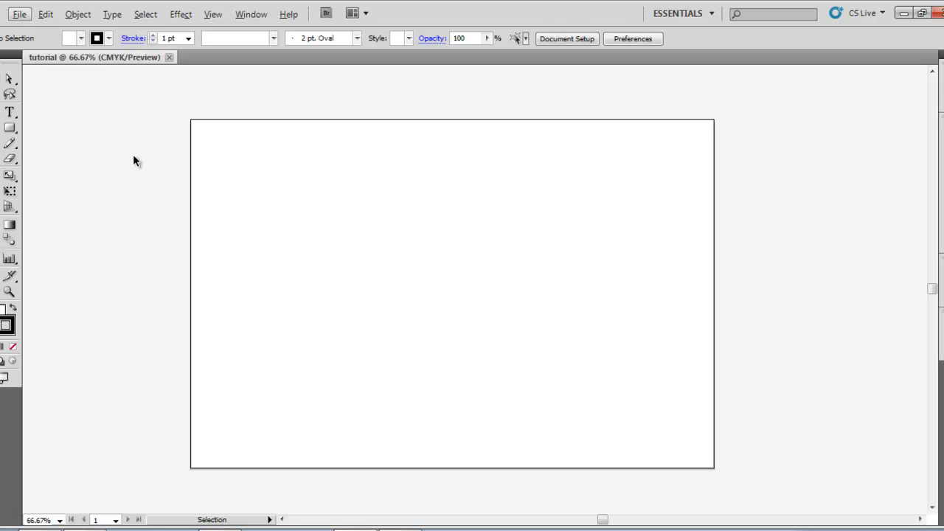
Step: Type 'Tutorial TEXT!!' on the artboard, enlarge it to about 116 pt and move it up
left_click(10, 112)
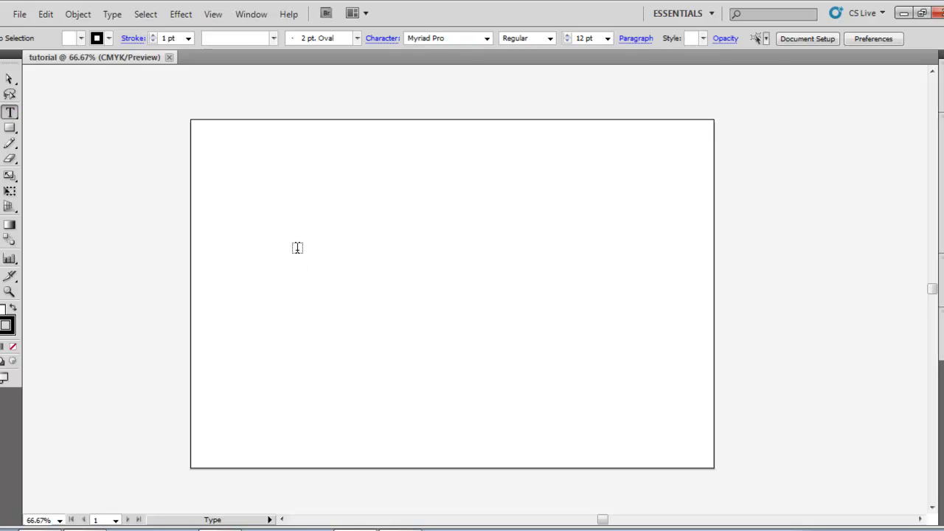
left_click(335, 250)
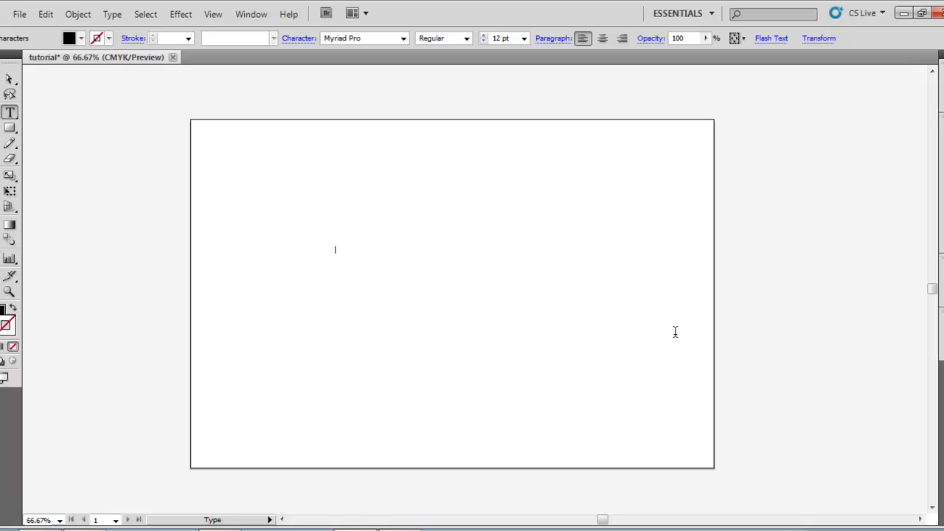
type("u")
key("BackSpace")
key("BackSpace")
key("BackSpace")
key("Escape")
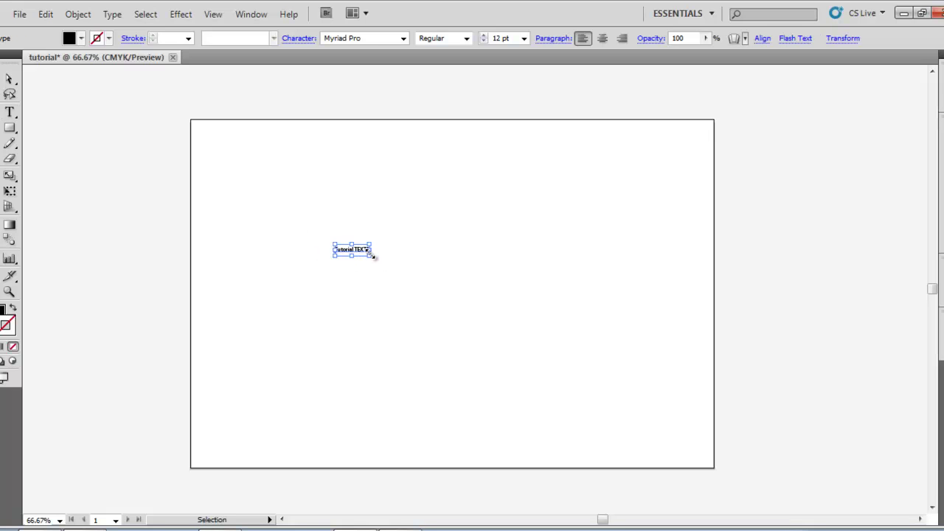
left_click_drag(371, 254, 661, 422)
left_click_drag(506, 302, 444, 256)
Step: Change the title text's font from Myriad Pro to OCR A Std
left_click(758, 256)
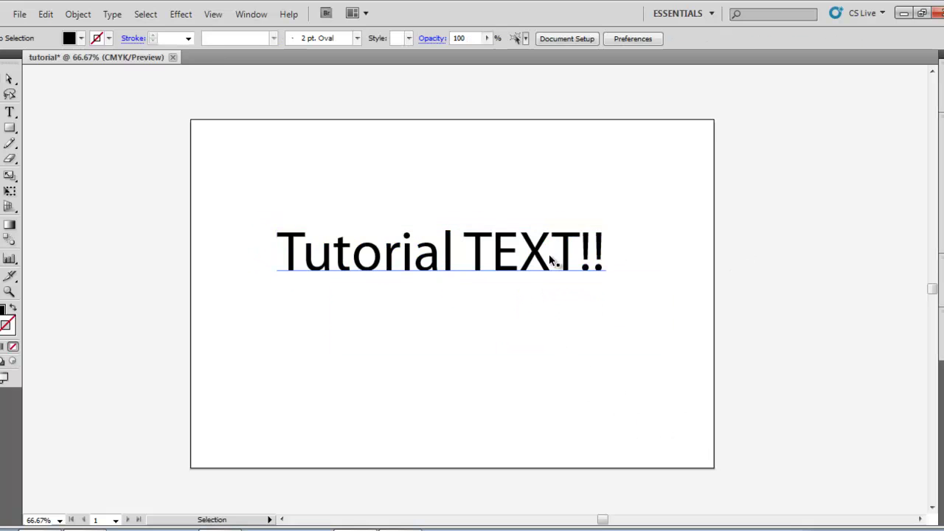
double_click(550, 260)
left_click_drag(612, 255, 54, 253)
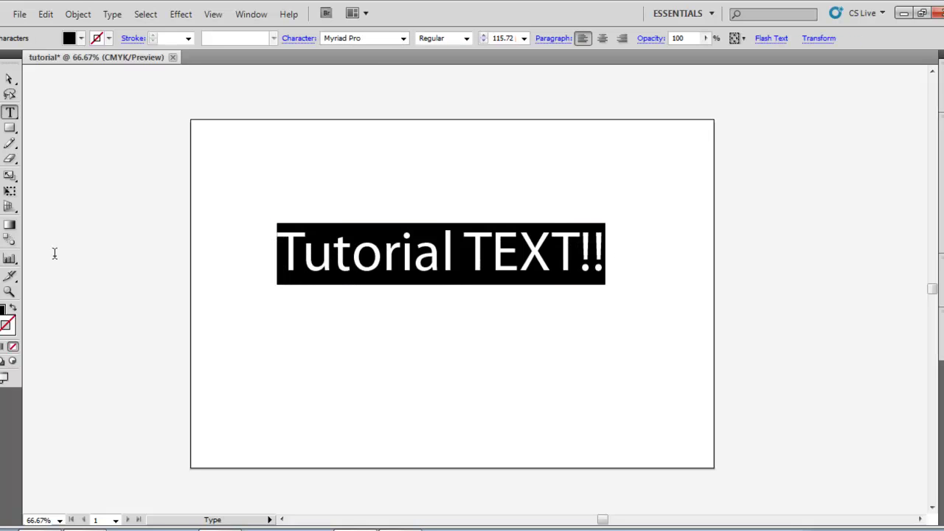
key("Escape")
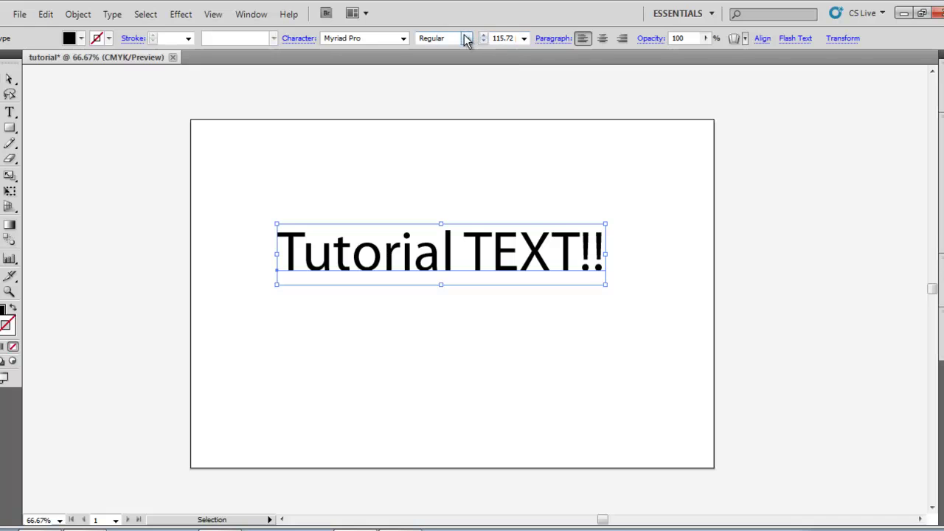
left_click(373, 38)
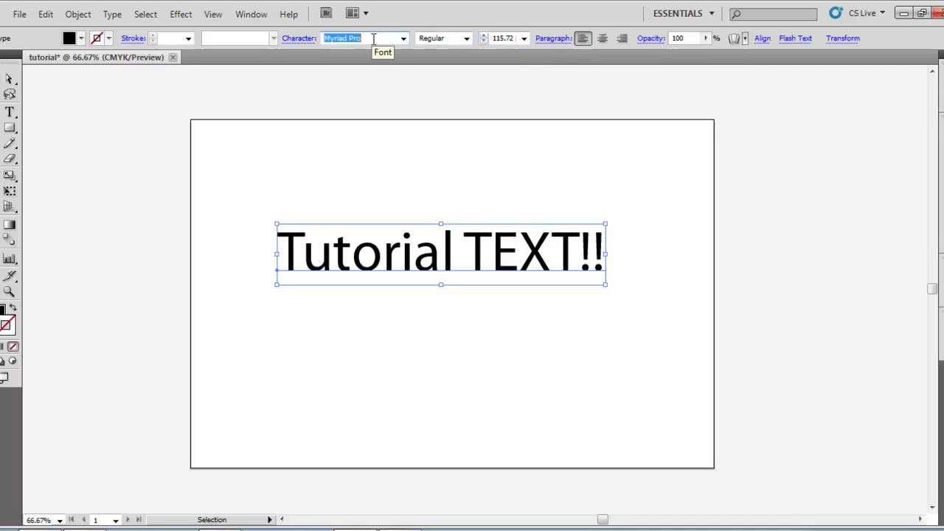
key("Down")
key("Down")
key("Down")
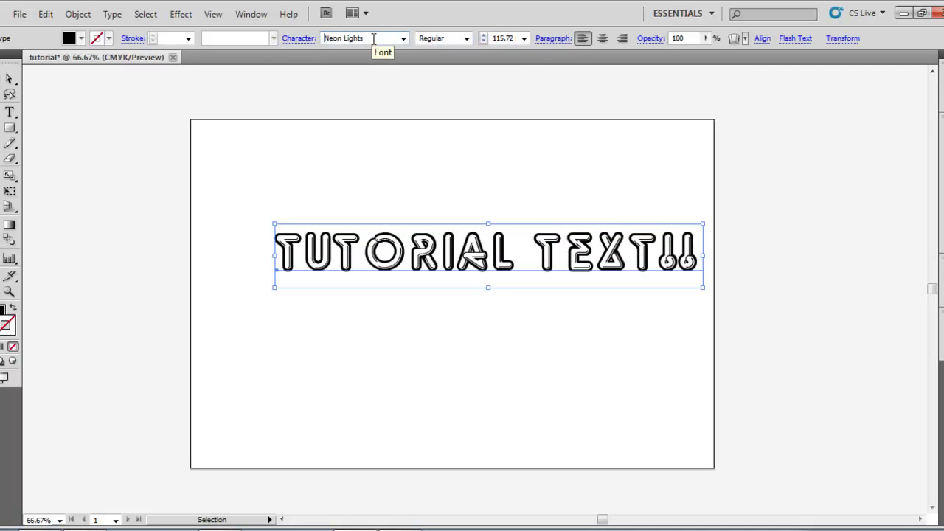
key("Down")
key("Down")
key("Down")
key("Down")
key("Down")
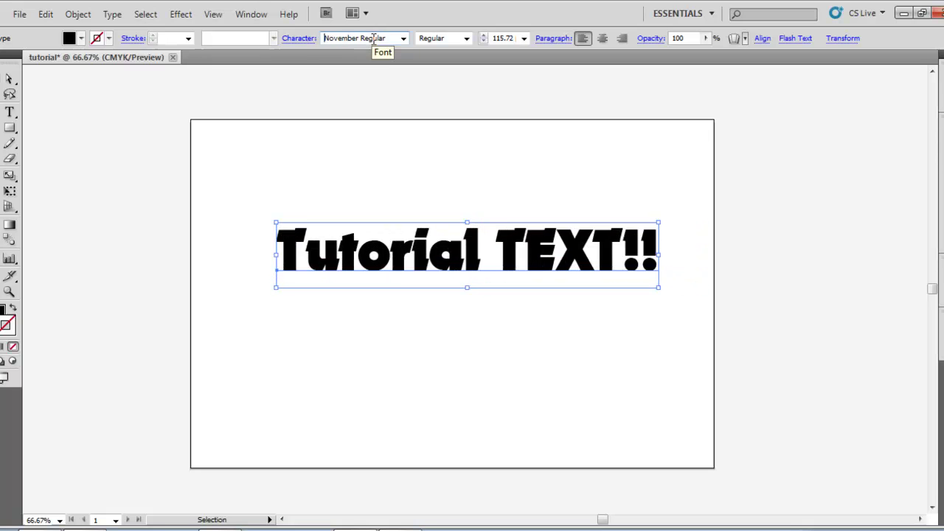
key("Down")
key("Down")
key("Down")
key("Up")
key("Up")
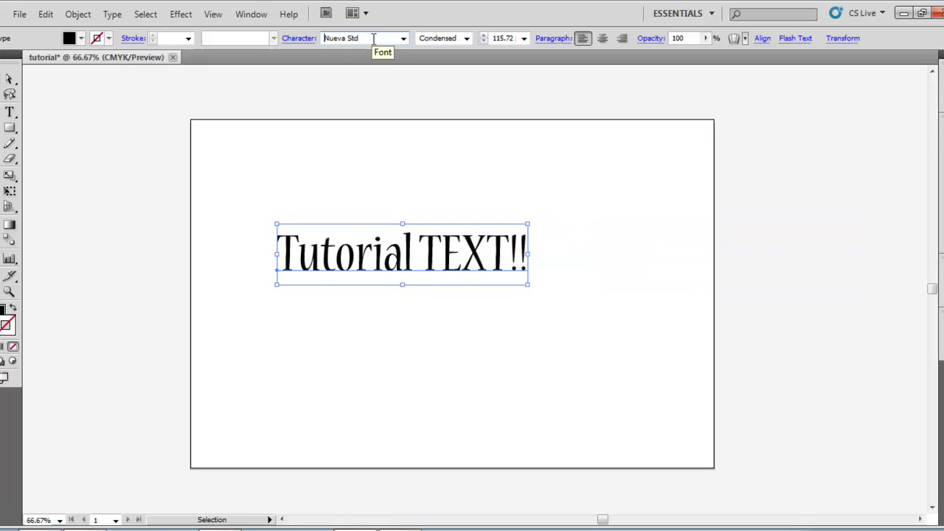
key("Down")
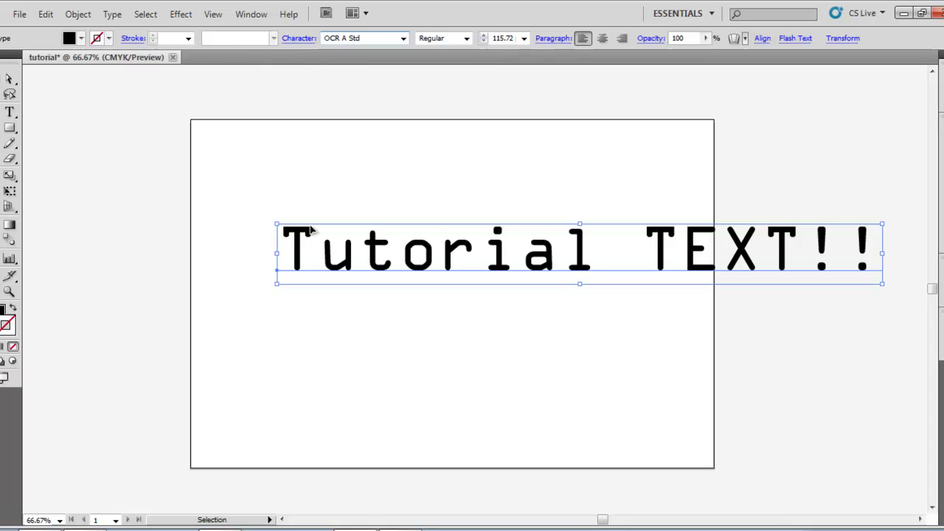
Step: Move the text onto the artboard and narrow it to about 99 pt to fit
left_click_drag(388, 269, 297, 269)
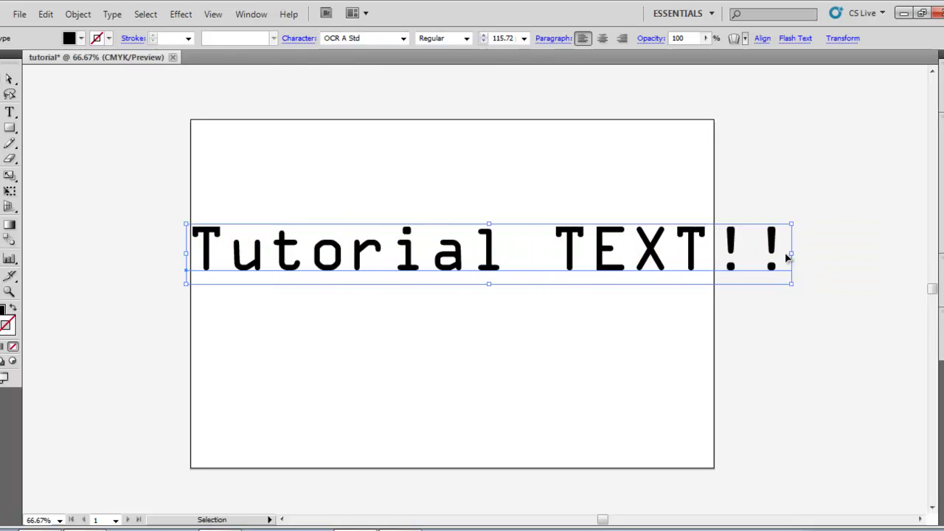
left_click_drag(790, 255, 708, 259)
left_click_drag(473, 273, 483, 274)
left_click(779, 222)
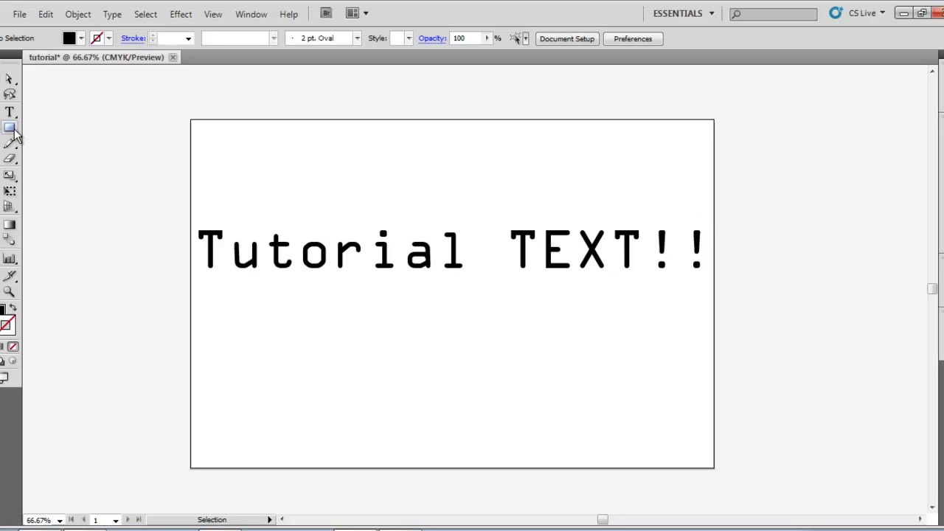
Step: With the Paintbrush, paint wavy strokes above the middle of the title
left_click_drag(10, 128, 34, 131)
key("b")
mouse_move(389, 190)
left_mouse_down()
mouse_move(403, 205)
mouse_move(478, 219)
mouse_move(473, 230)
left_mouse_up()
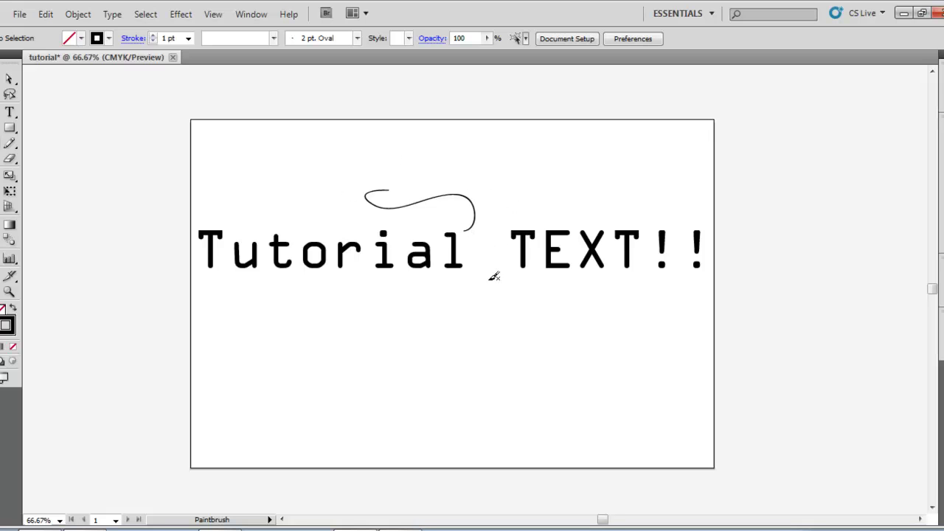
mouse_move(509, 219)
left_mouse_down()
mouse_move(509, 157)
mouse_move(535, 225)
left_mouse_up()
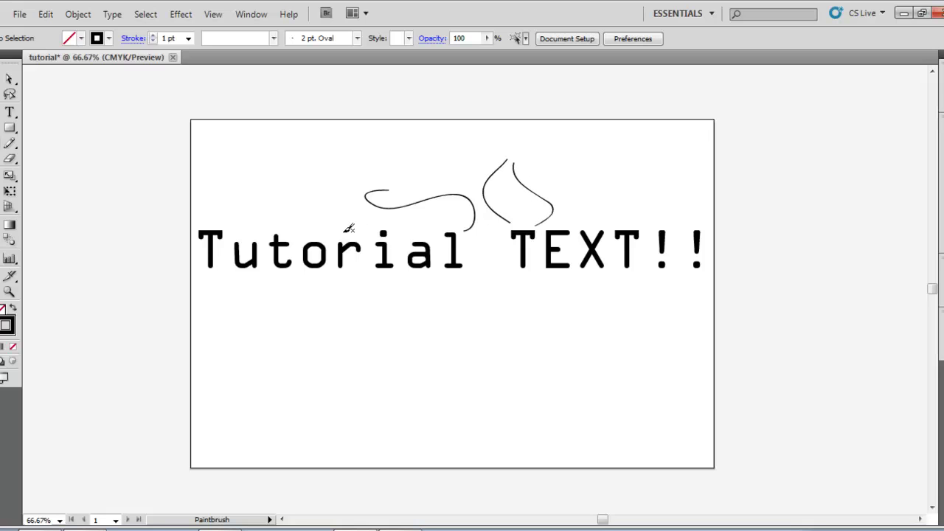
mouse_move(342, 231)
left_mouse_down()
mouse_move(312, 208)
mouse_move(360, 149)
left_mouse_up()
left_click_drag(376, 228, 355, 189)
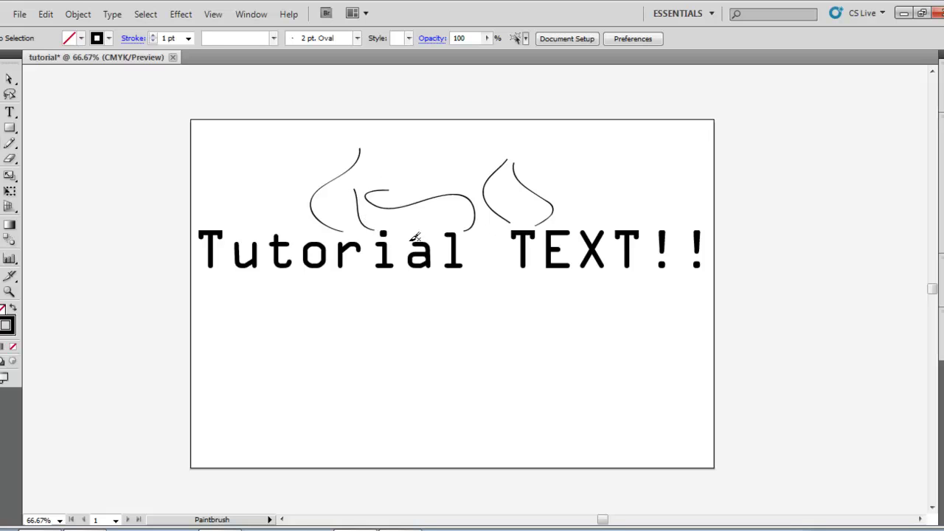
left_click_drag(406, 237, 428, 214)
Step: Add curling strokes above 'Tutorial' on the left side
mouse_move(300, 235)
left_mouse_down()
mouse_move(285, 182)
mouse_move(291, 157)
left_mouse_up()
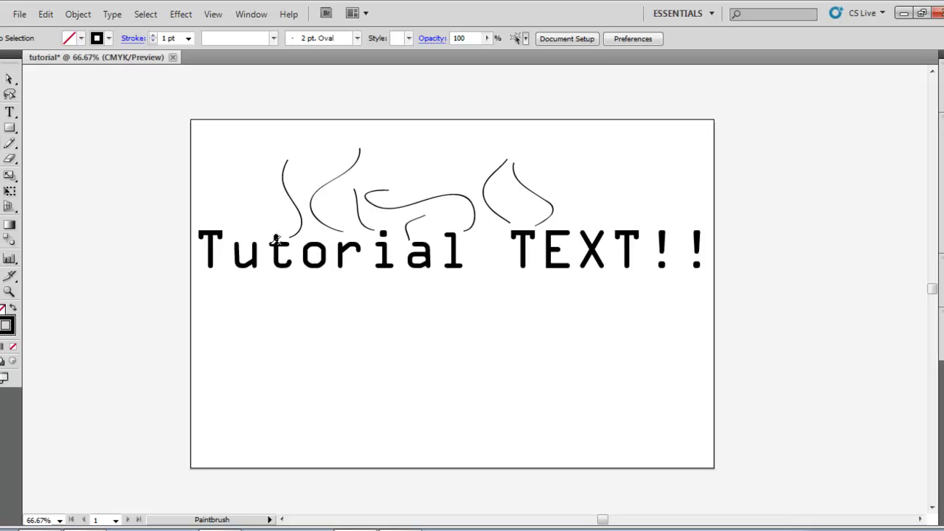
left_click_drag(260, 231, 270, 182)
left_click_drag(236, 237, 234, 175)
mouse_move(251, 223)
left_mouse_down()
mouse_move(247, 233)
mouse_move(233, 214)
mouse_move(223, 174)
mouse_move(233, 144)
left_mouse_up()
left_click_drag(204, 219, 214, 177)
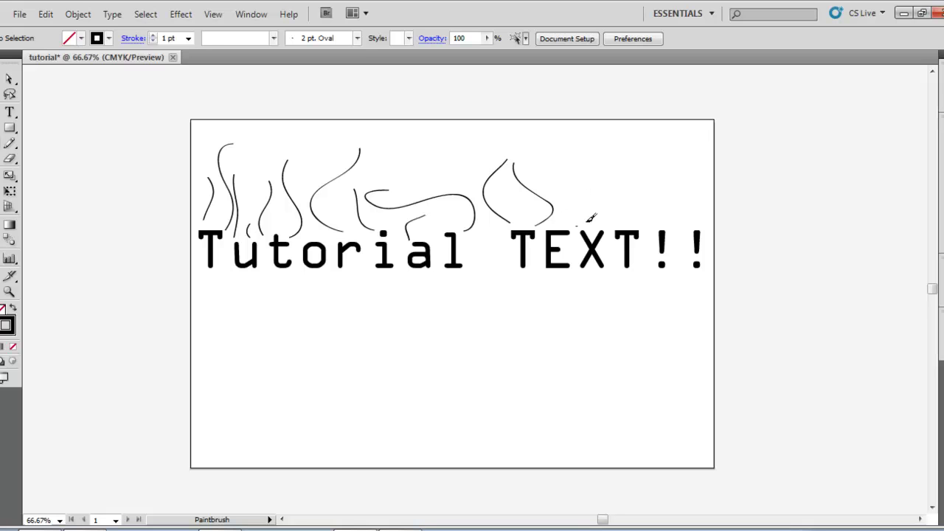
Step: Add tall wavy strokes above 'TEXT!!' on the right side
mouse_move(598, 211)
left_mouse_down()
mouse_move(601, 178)
mouse_move(609, 172)
mouse_move(613, 219)
mouse_move(619, 194)
mouse_move(637, 219)
mouse_move(639, 162)
left_mouse_up()
left_click_drag(662, 194, 649, 160)
left_click_drag(692, 191, 698, 161)
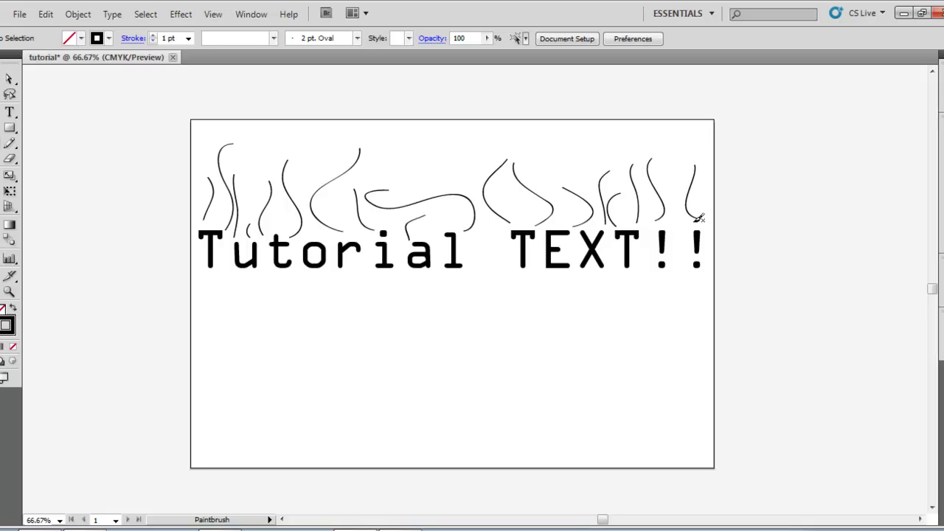
scroll(590, 188, "down", 3)
scroll(554, 209, "up", 4)
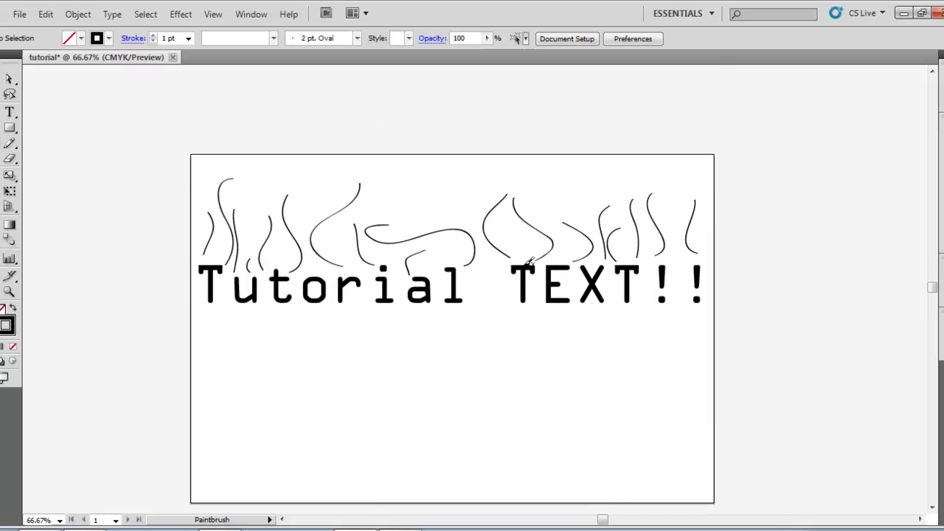
scroll(514, 274, "down", 1)
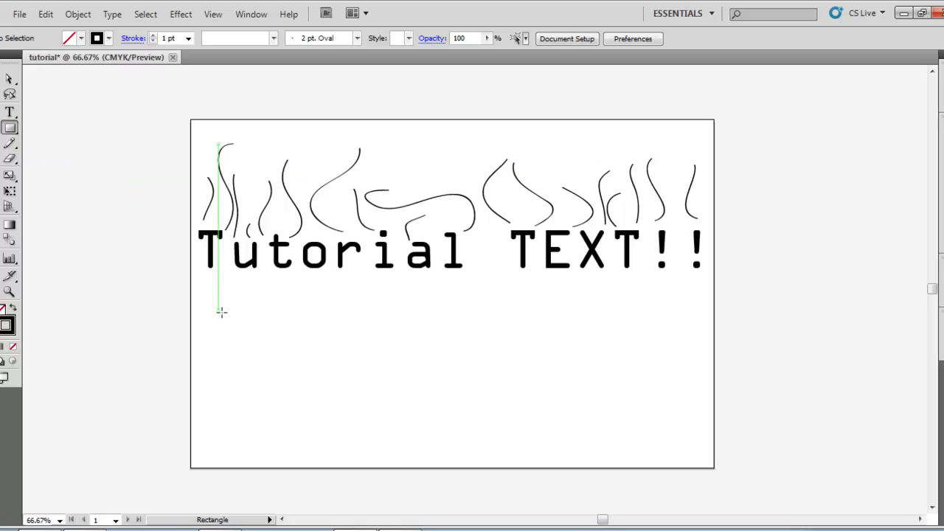
Step: Draw a roughly 593 × 241 px rectangle below the title and set its stroke to None
left_click(234, 275)
left_click(528, 282)
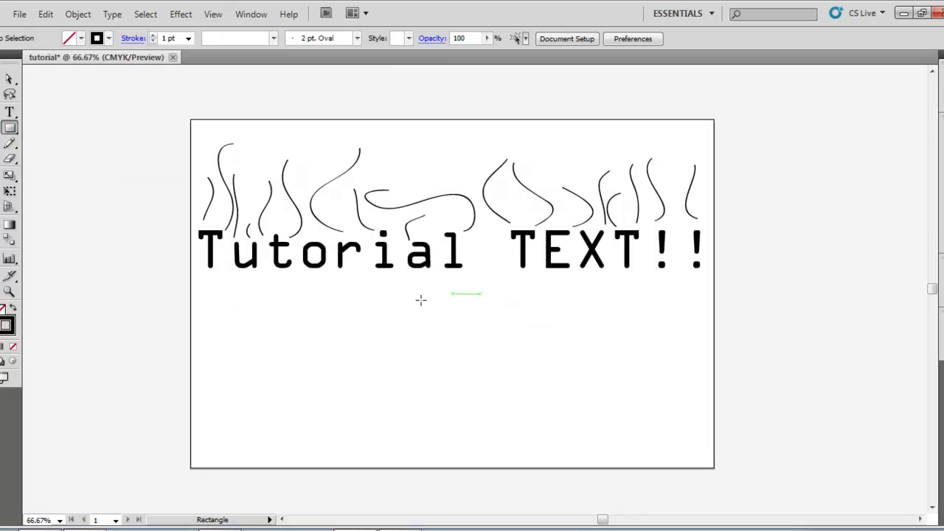
mouse_move(225, 277)
left_mouse_down()
mouse_move(281, 321)
mouse_move(514, 393)
left_mouse_up()
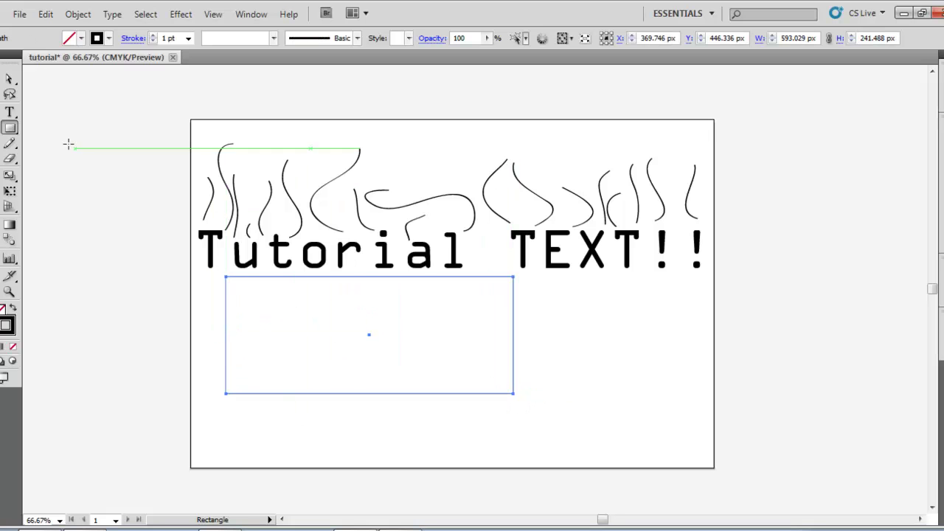
key("v")
left_click(550, 334)
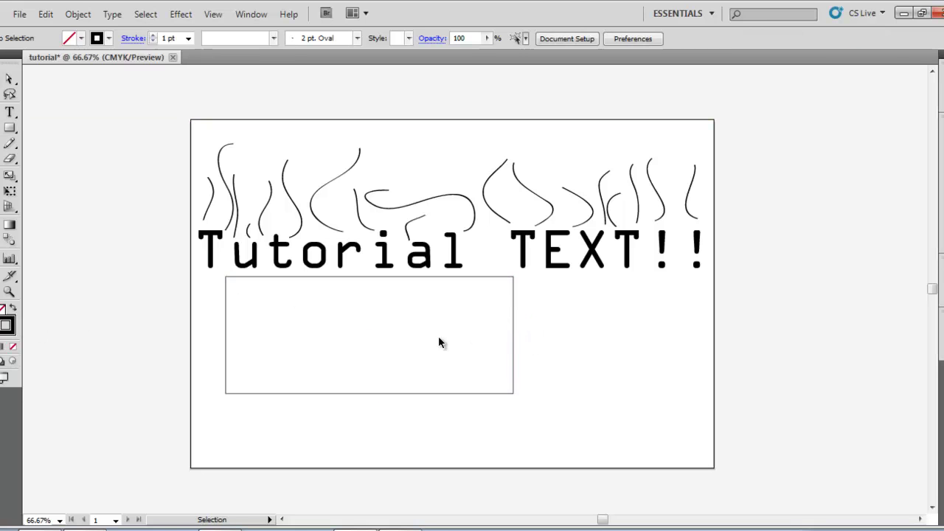
left_click(513, 329)
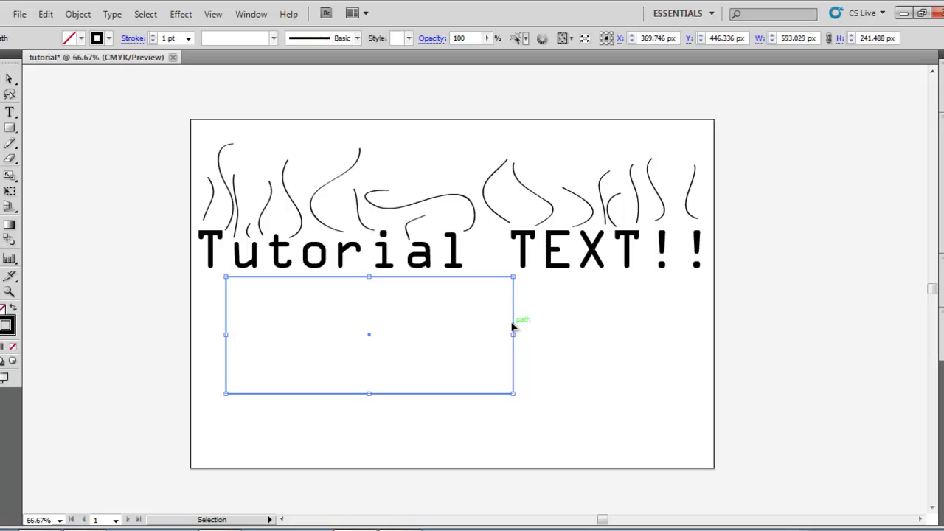
left_click(12, 350)
left_click(578, 333)
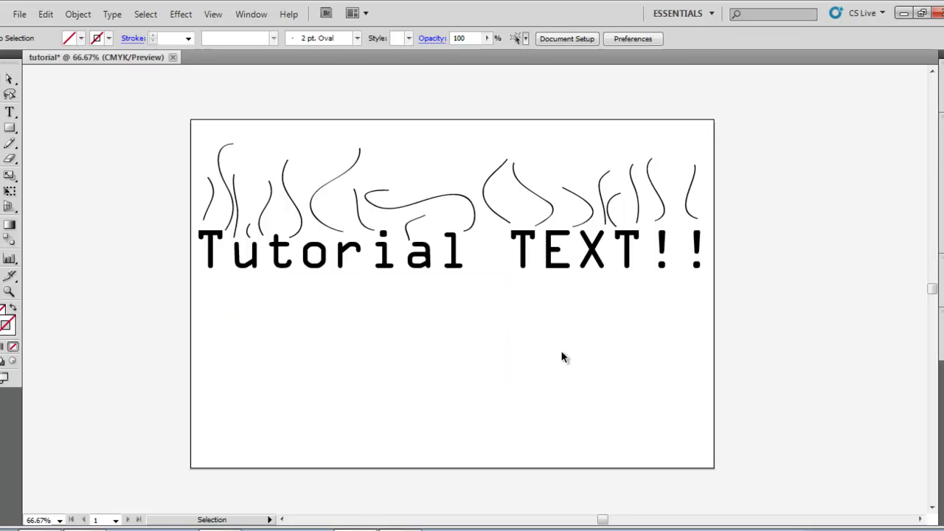
left_click_drag(536, 312, 424, 353)
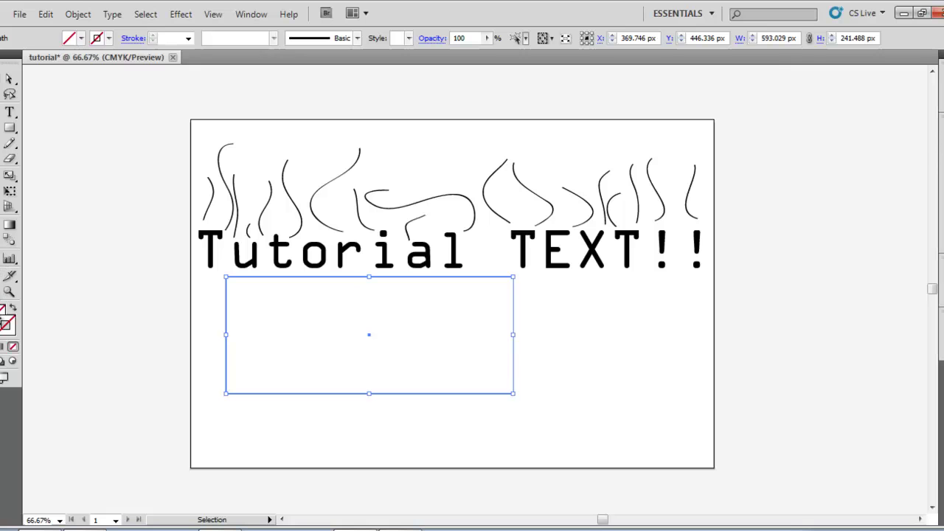
Step: Fill the rectangle light cyan and send it behind the text
left_click(5, 320)
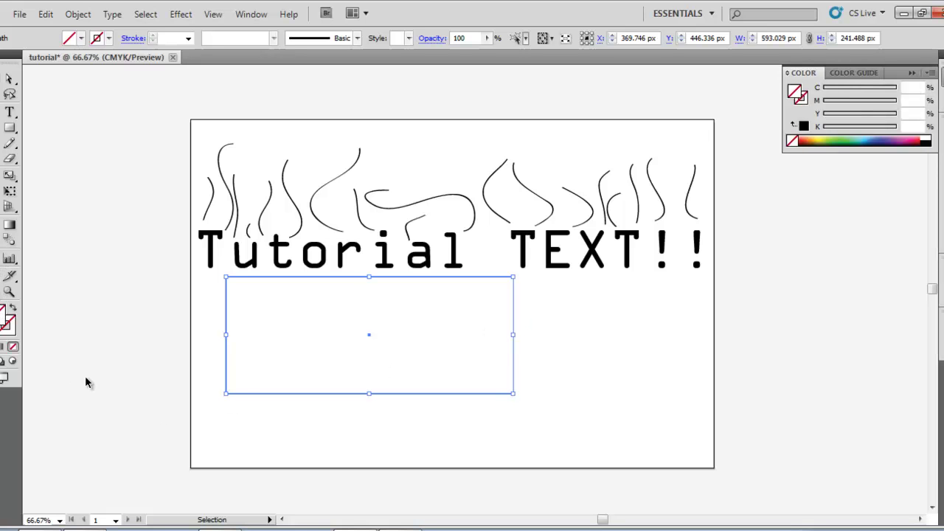
left_click(928, 143)
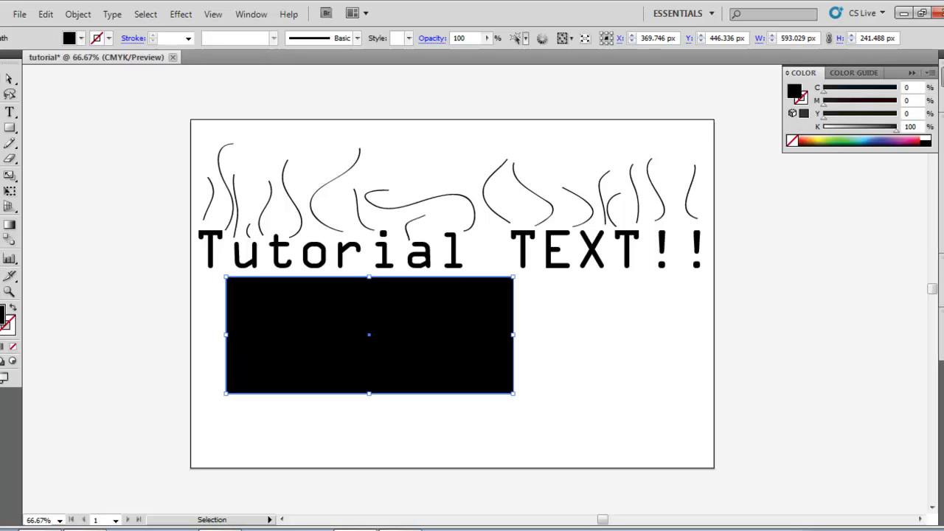
left_click(866, 139)
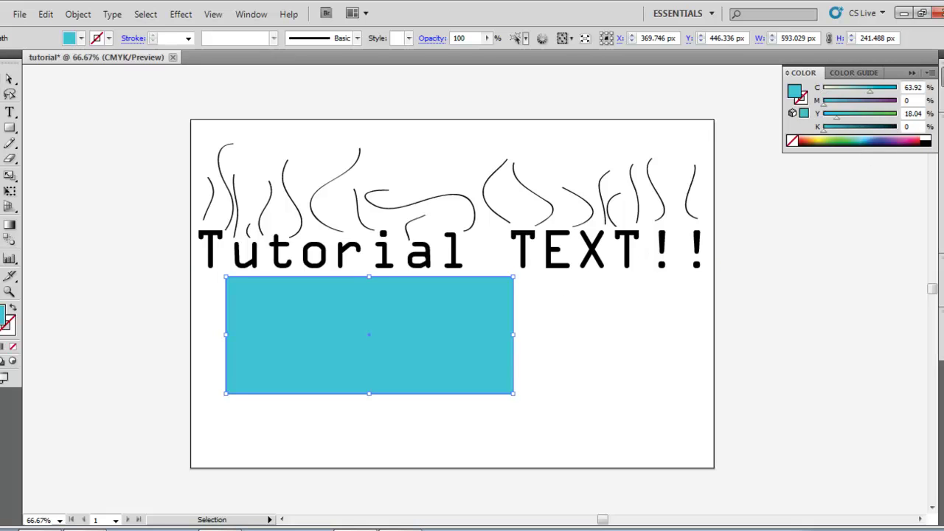
left_click_drag(336, 338, 375, 260)
right_click(460, 322)
mouse_move(498, 294)
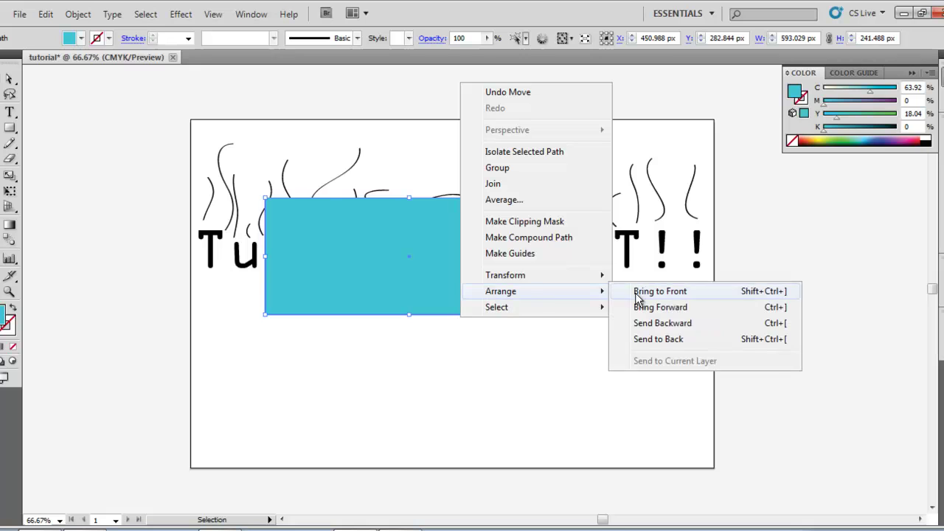
left_click(690, 339)
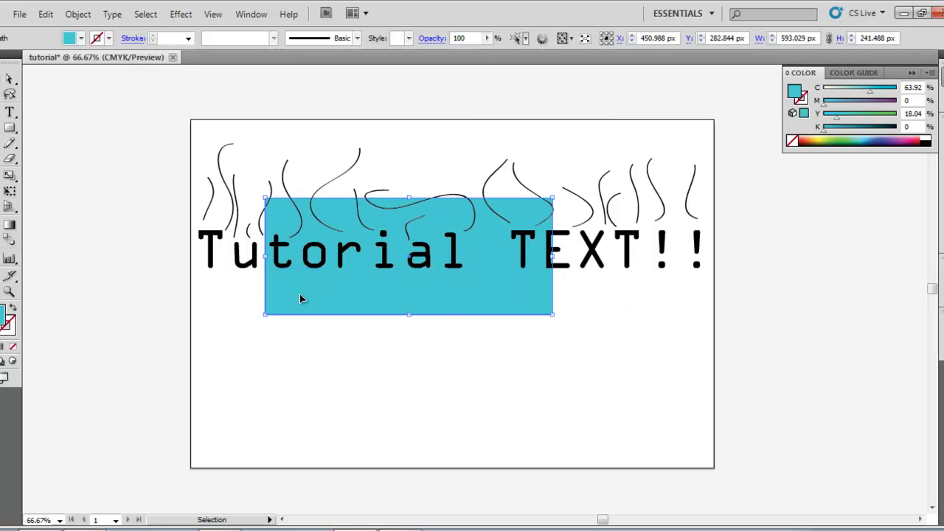
Step: Resize the cyan block to about 416 × 98 px and place it behind 'TEXT!!'
left_click(71, 238)
left_click_drag(442, 303, 682, 302)
left_click_drag(792, 311, 705, 274)
mouse_move(636, 240)
left_mouse_down()
mouse_move(650, 251)
mouse_move(636, 242)
left_mouse_up()
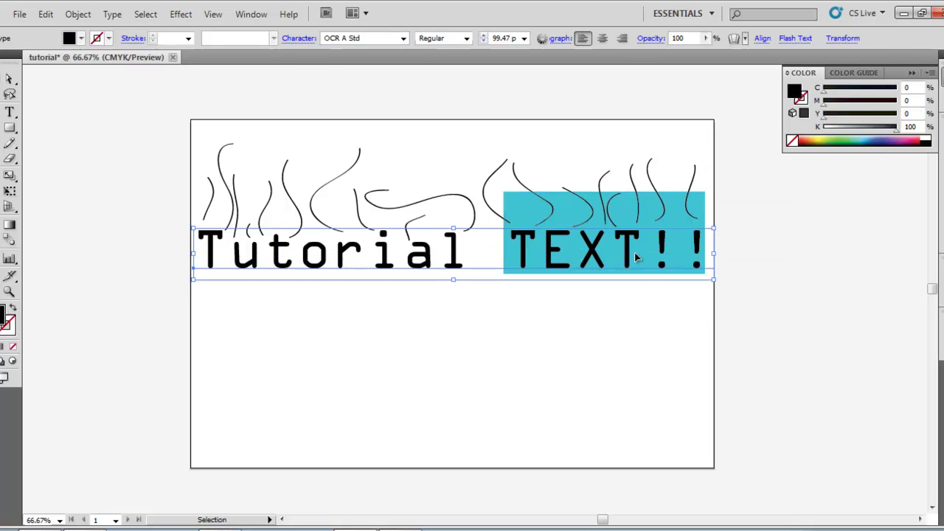
left_click_drag(704, 222, 705, 259)
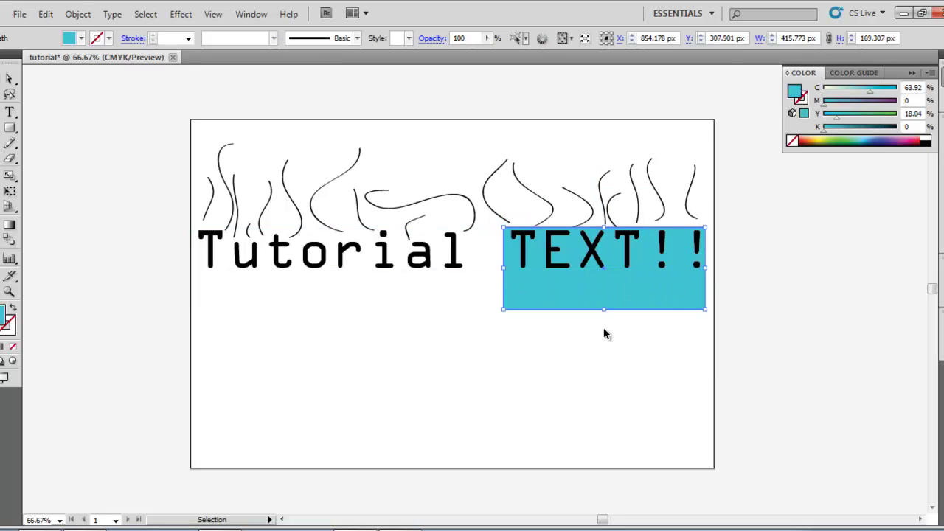
left_click_drag(606, 311, 605, 274)
left_click(804, 354)
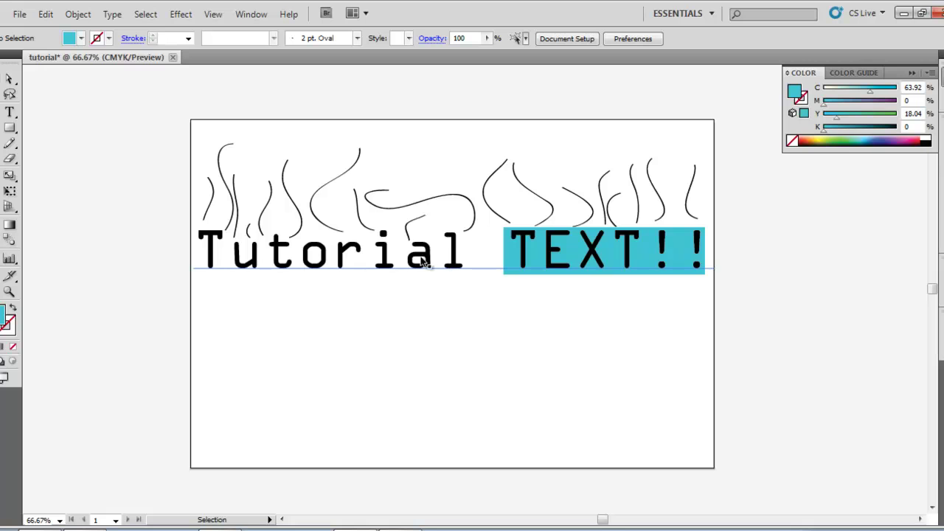
Step: Draw a rectangle over 'Tutorial', send it to the back and fill it red
left_click(10, 128)
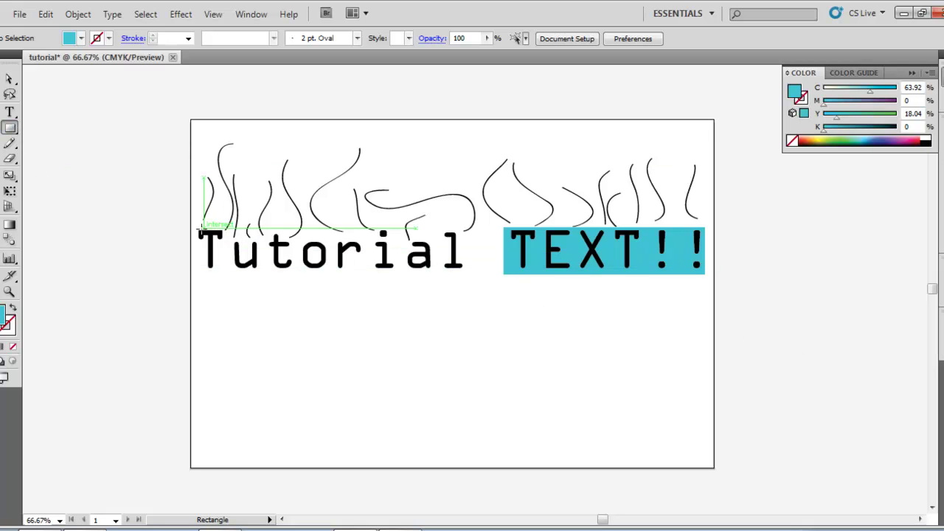
left_click_drag(193, 228, 465, 276)
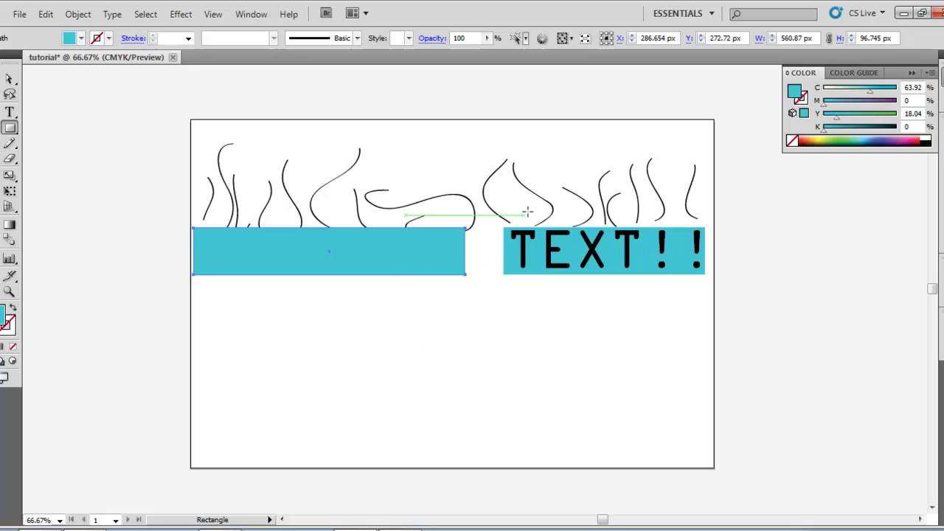
right_click(391, 249)
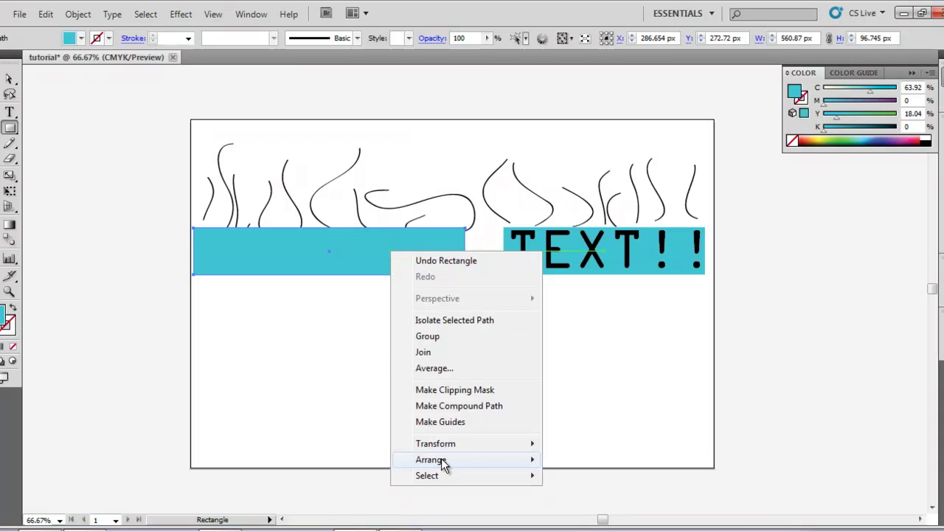
mouse_move(440, 458)
left_click(588, 508)
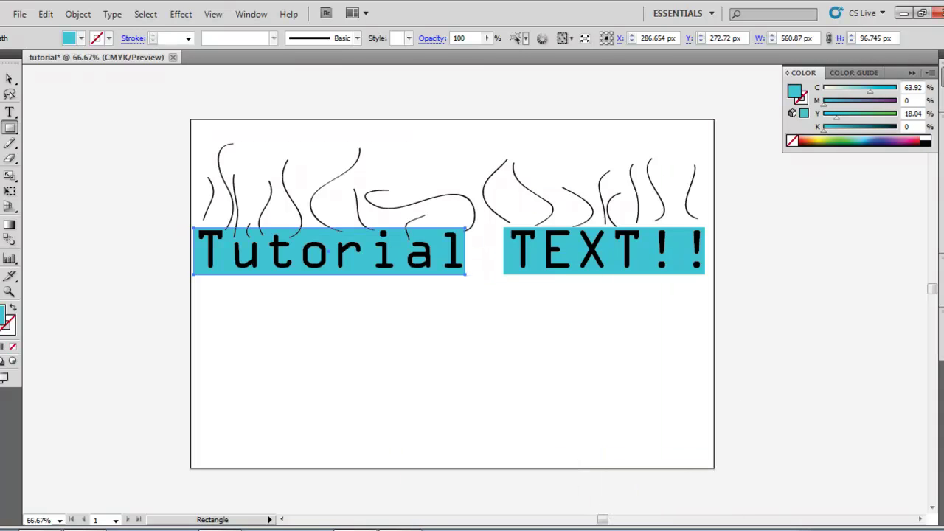
left_click(917, 138)
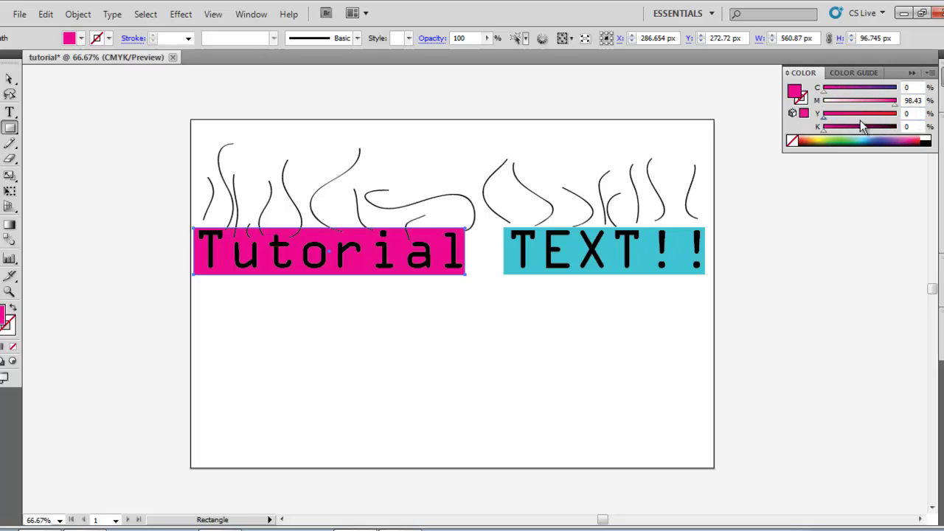
left_click_drag(834, 120, 897, 118)
left_click(809, 367)
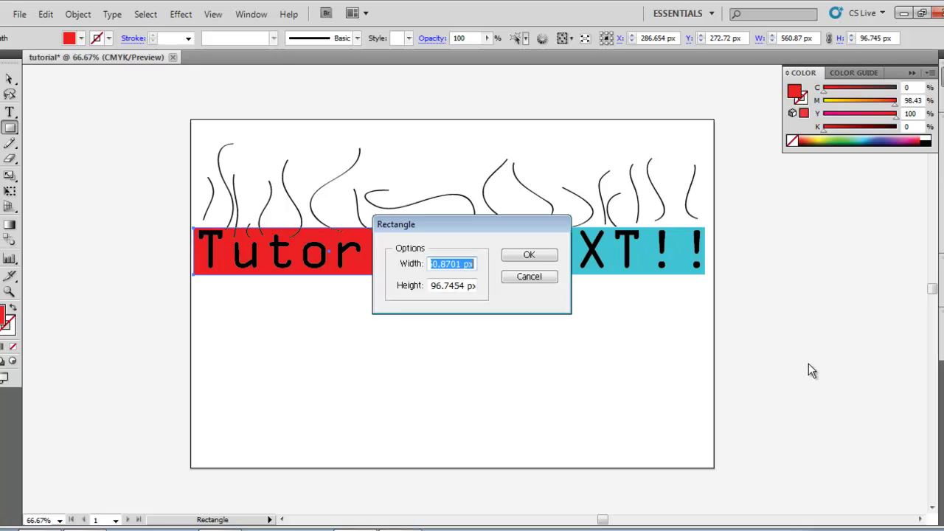
left_click(534, 277)
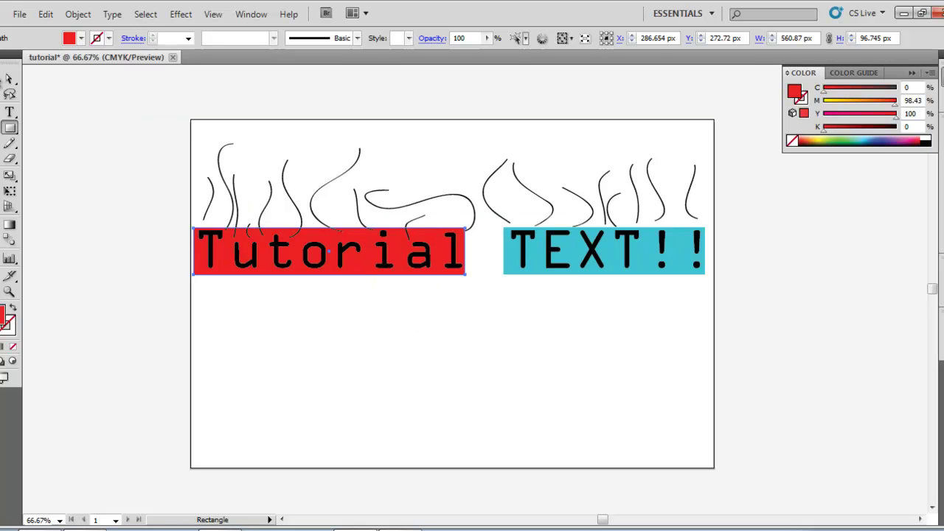
left_click(8, 80)
left_click(542, 358)
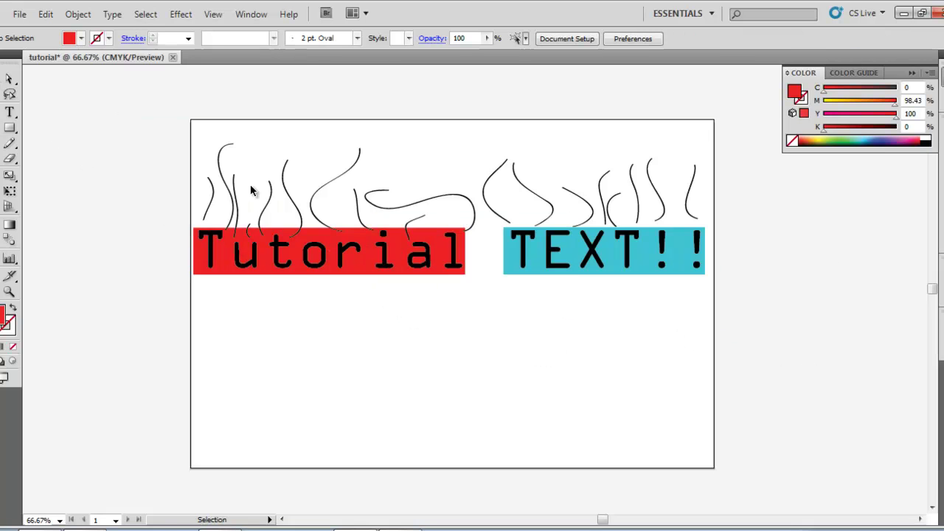
Step: Give the wavy curves no fill and a green C100 M0 Y100 K0 stroke
mouse_move(706, 140)
left_mouse_down()
mouse_move(690, 190)
mouse_move(444, 191)
mouse_move(197, 213)
mouse_move(198, 229)
left_mouse_up()
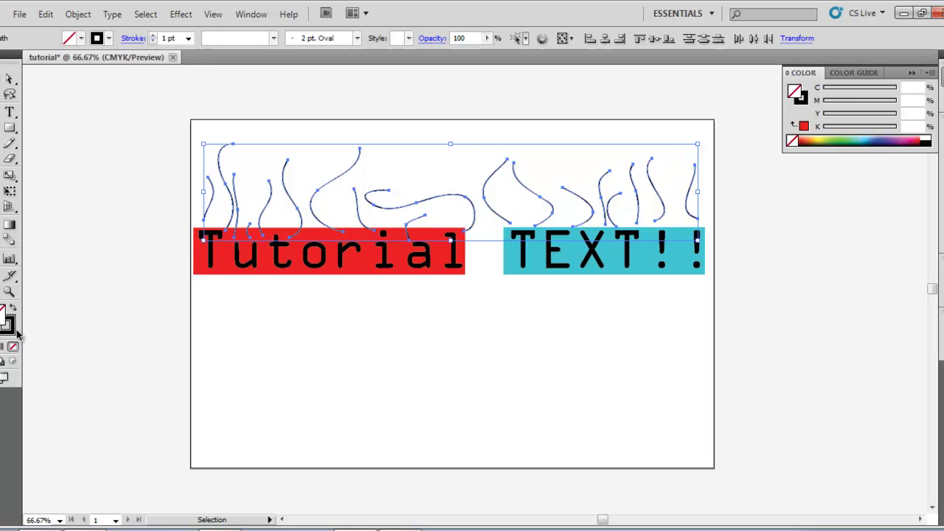
left_click(933, 125)
left_click(932, 126)
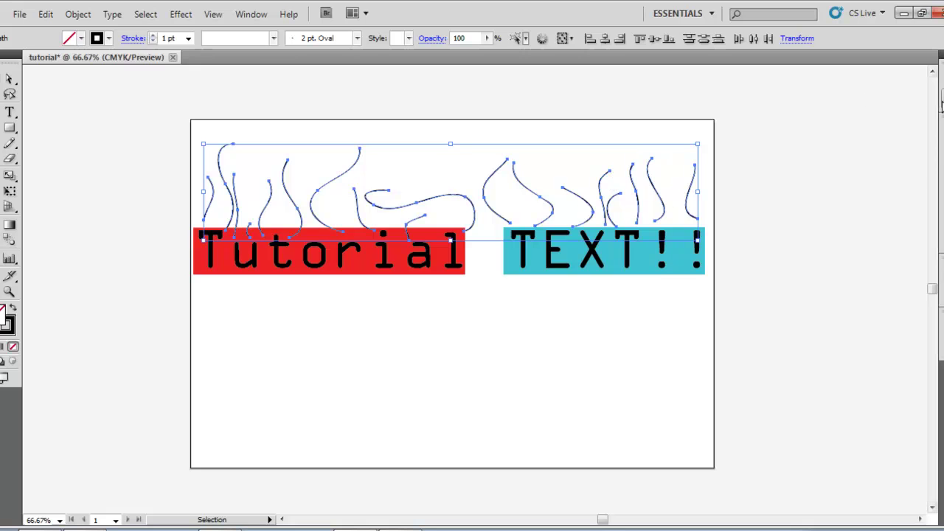
left_click(942, 100)
left_click(942, 77)
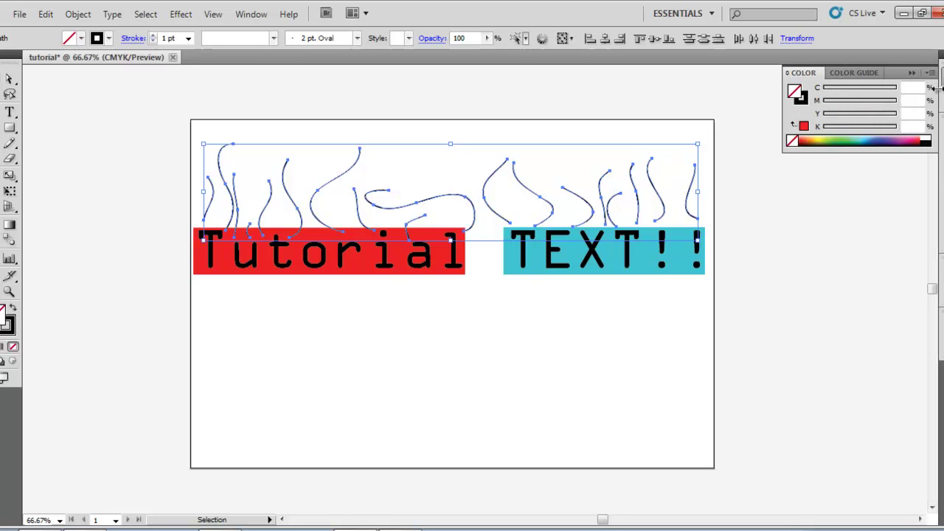
left_click(843, 142)
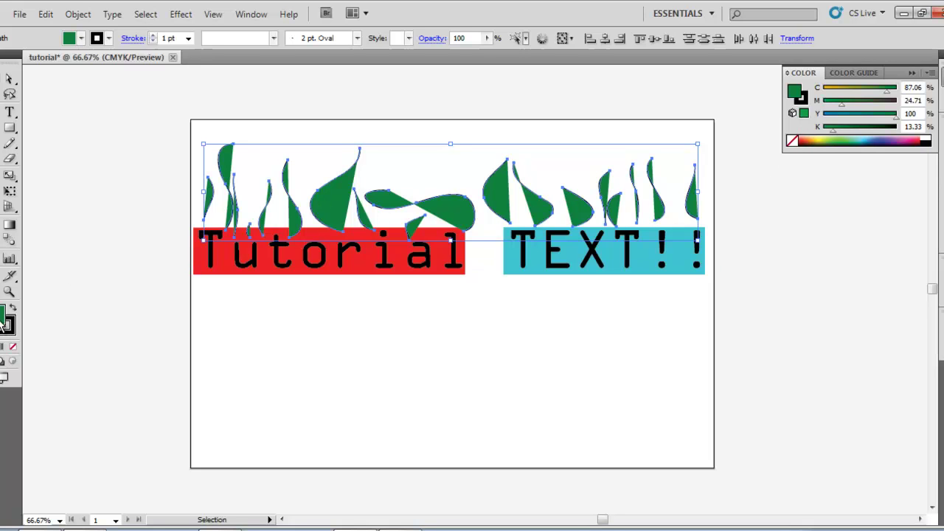
left_click(12, 347)
key("x")
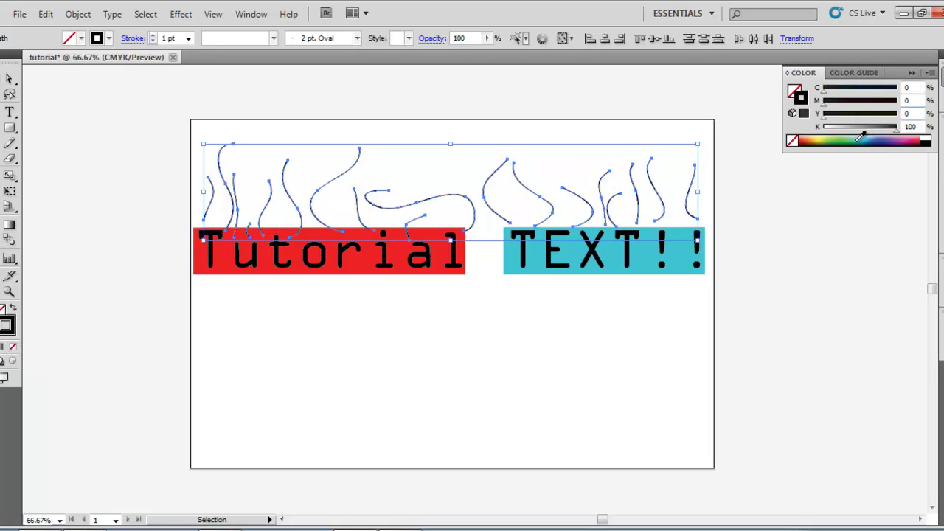
left_click(846, 139)
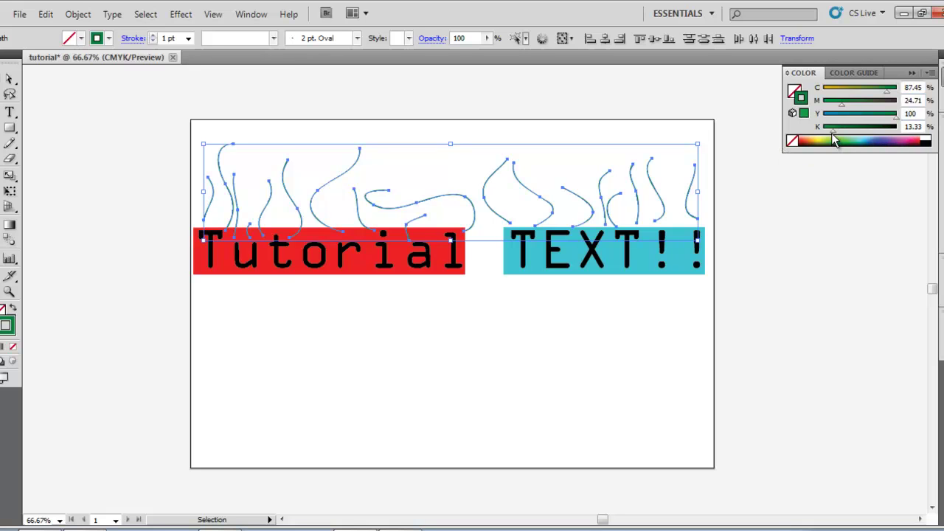
mouse_move(831, 132)
left_mouse_down()
mouse_move(817, 131)
mouse_move(816, 112)
left_mouse_up()
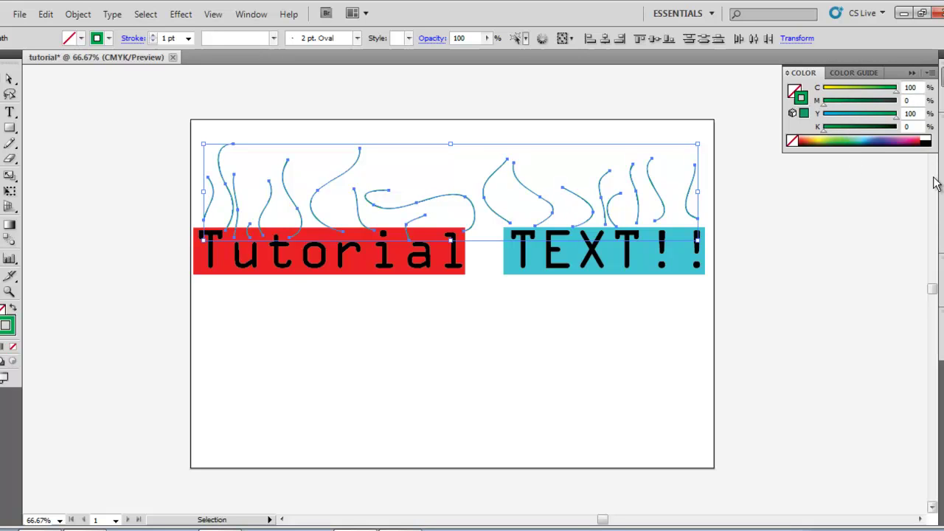
key("ctrl+F10")
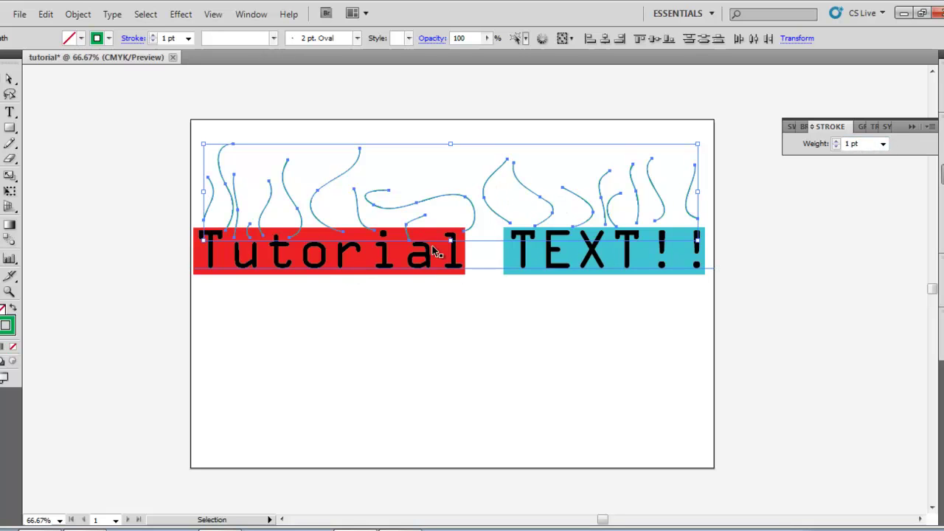
Step: Give the 'Tutorial TEXT!!' lettering a 4 pt stroke
mouse_move(381, 271)
left_mouse_down()
mouse_move(406, 259)
mouse_move(394, 262)
left_mouse_up()
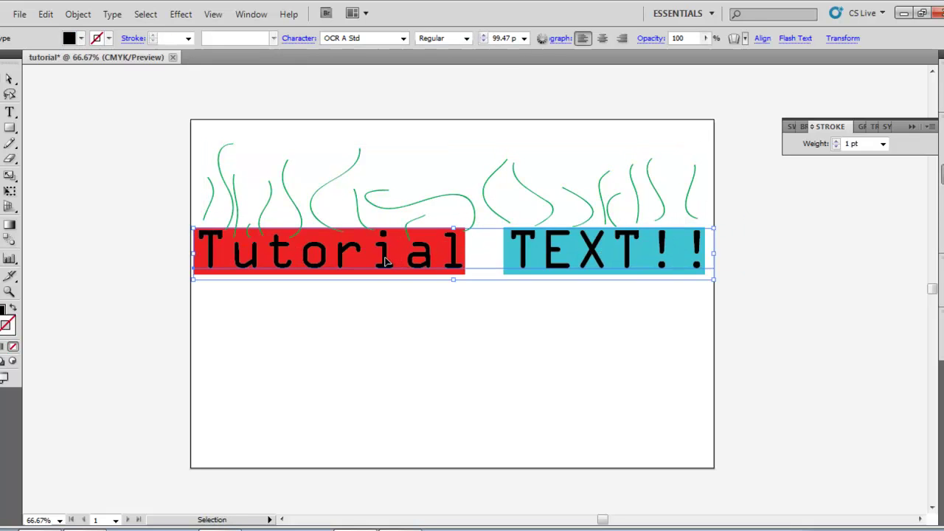
left_click(883, 144)
left_click(864, 278)
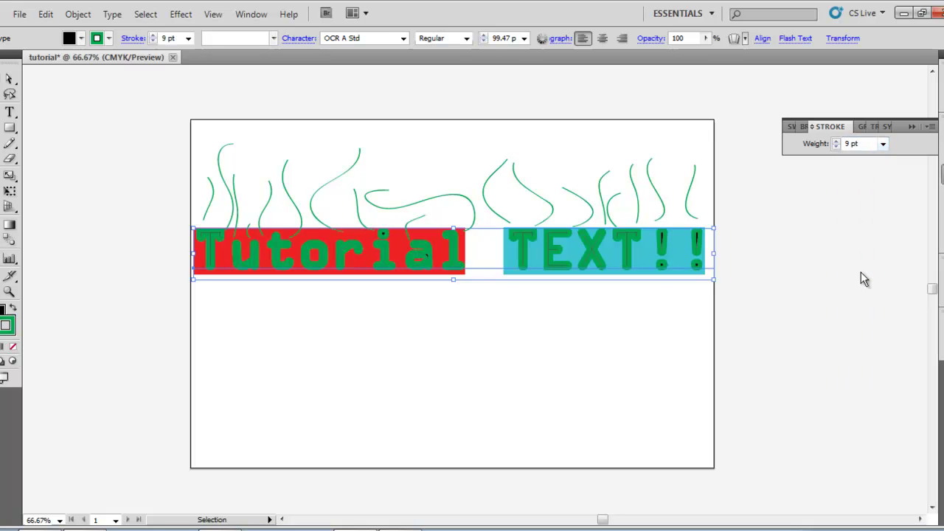
left_click(824, 303)
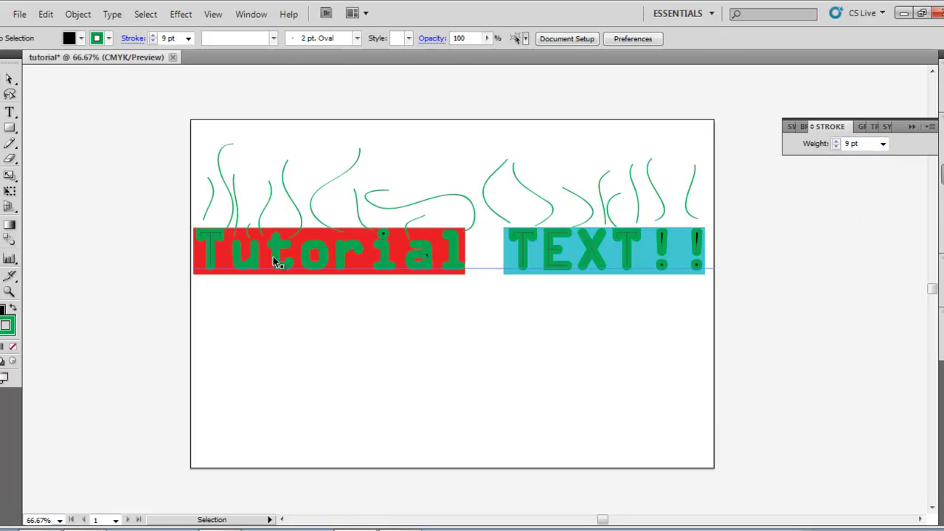
left_click(883, 143)
left_click(862, 223)
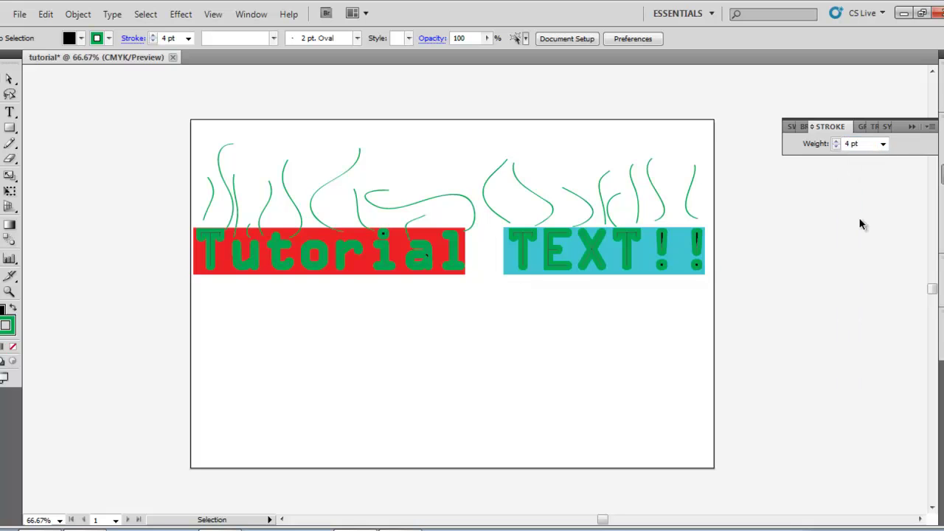
left_click(664, 250)
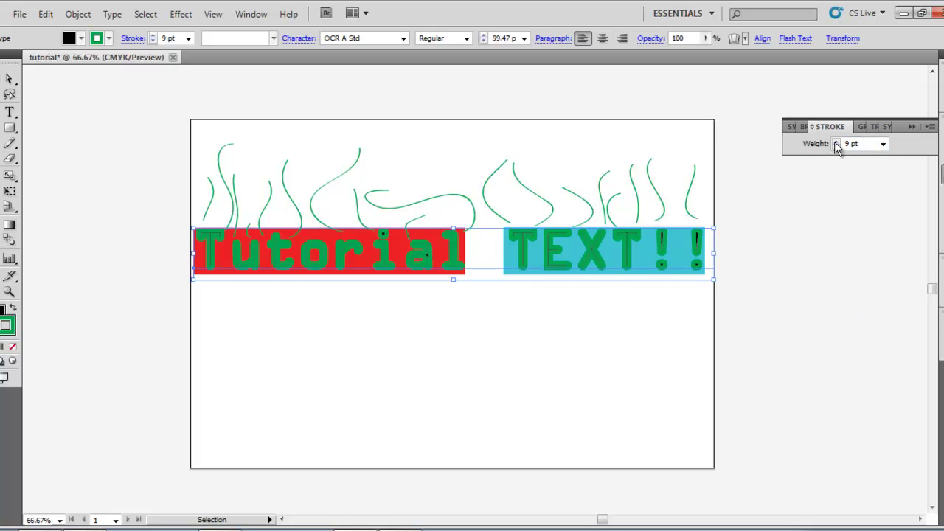
left_click(883, 144)
left_click(863, 222)
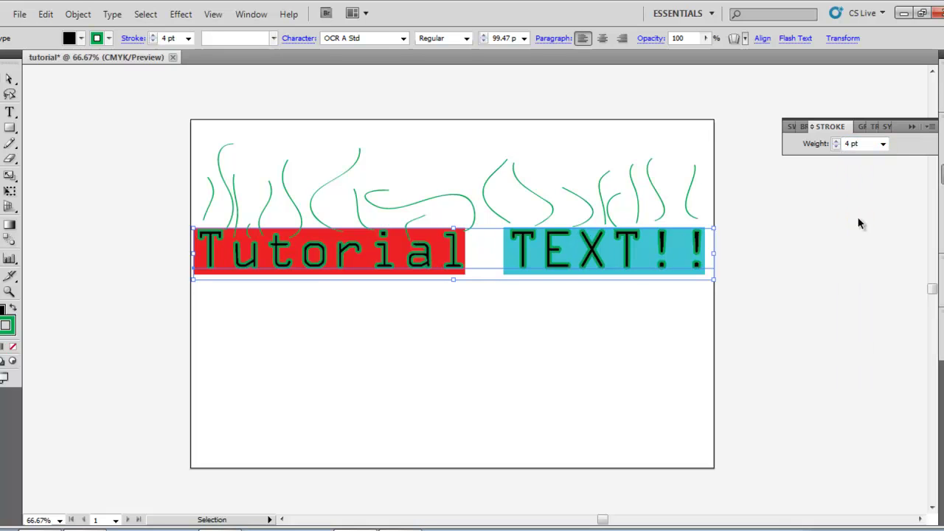
left_click(780, 291)
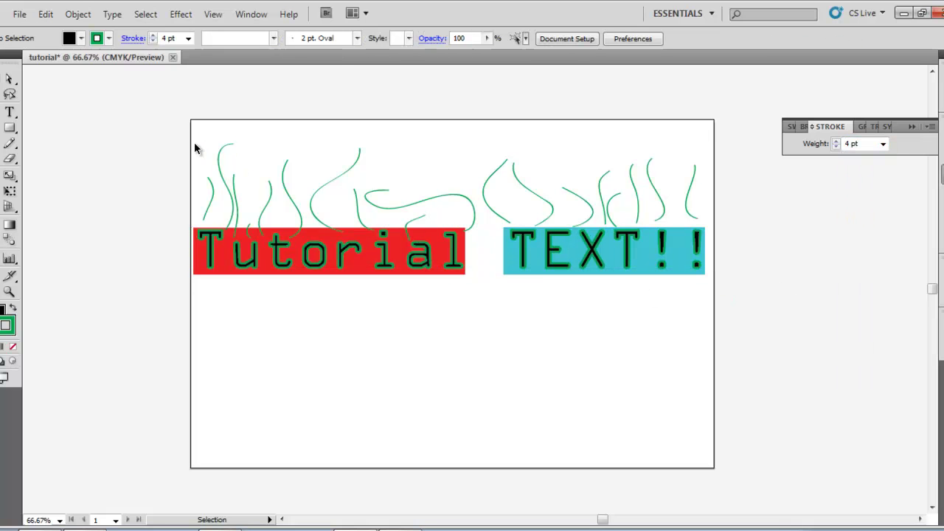
Step: Set the wavy curves' stroke weight to 2 pt
mouse_move(195, 148)
left_mouse_down()
mouse_move(426, 207)
mouse_move(675, 184)
mouse_move(695, 231)
left_mouse_up()
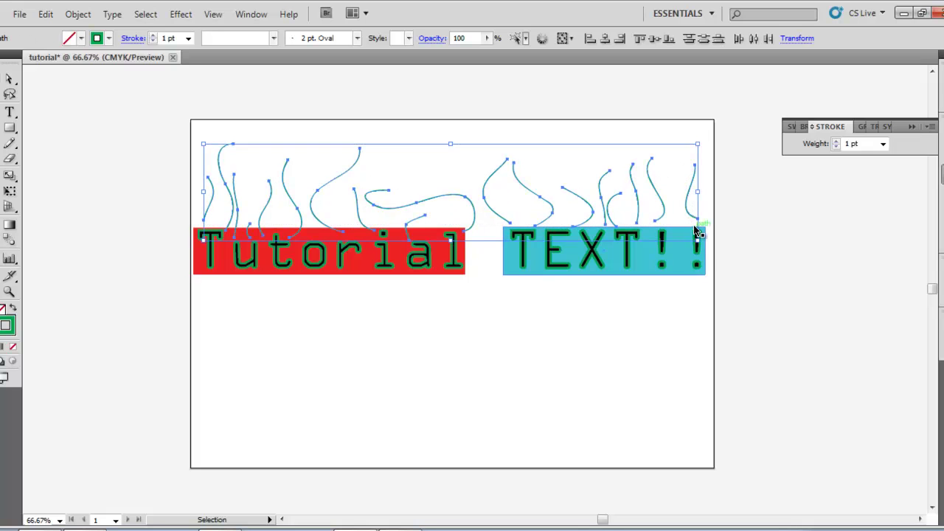
left_click(883, 145)
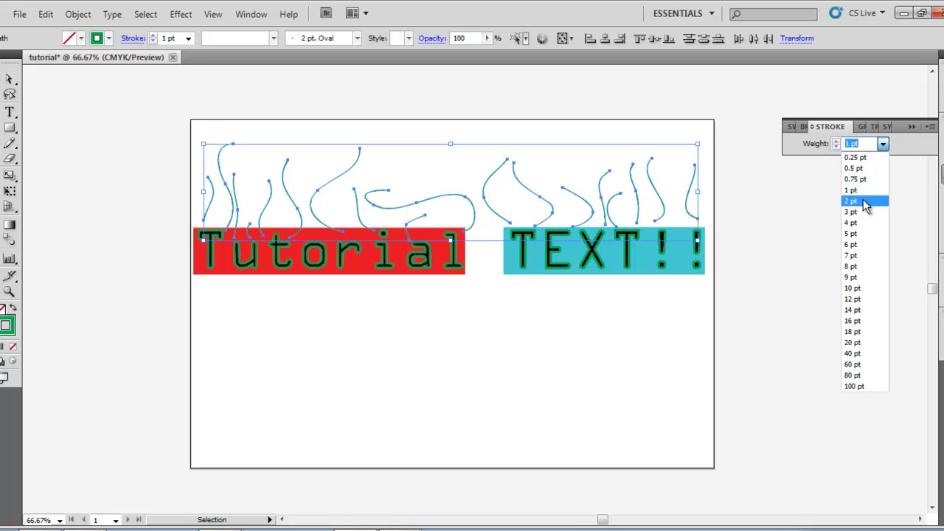
left_click(861, 212)
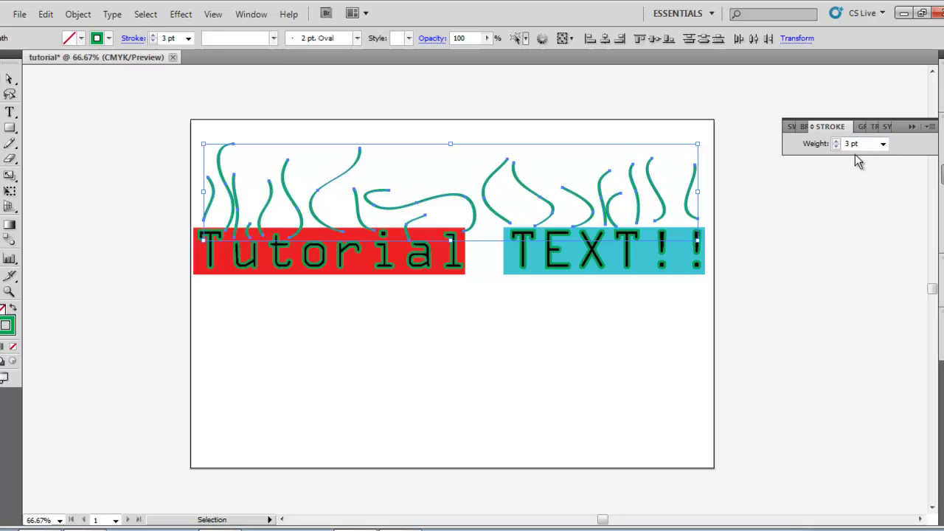
left_click(883, 145)
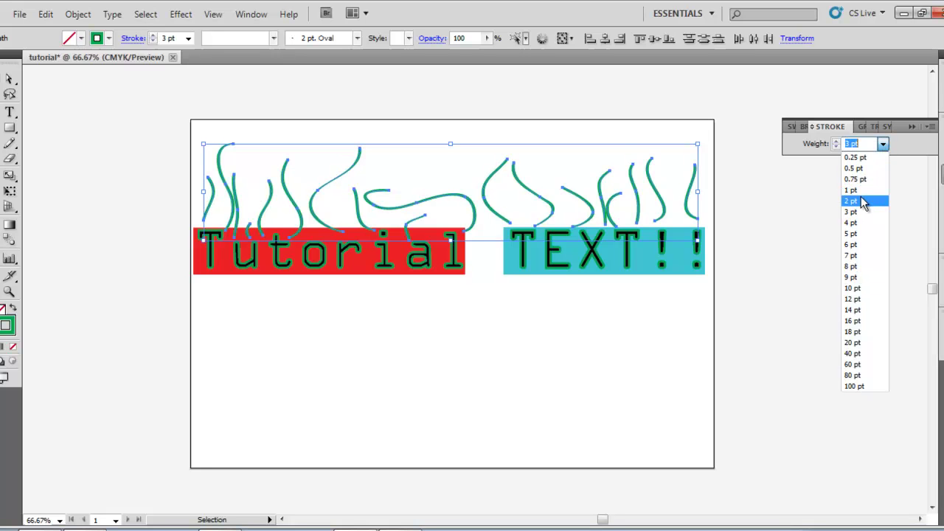
left_click(861, 201)
left_click(710, 235)
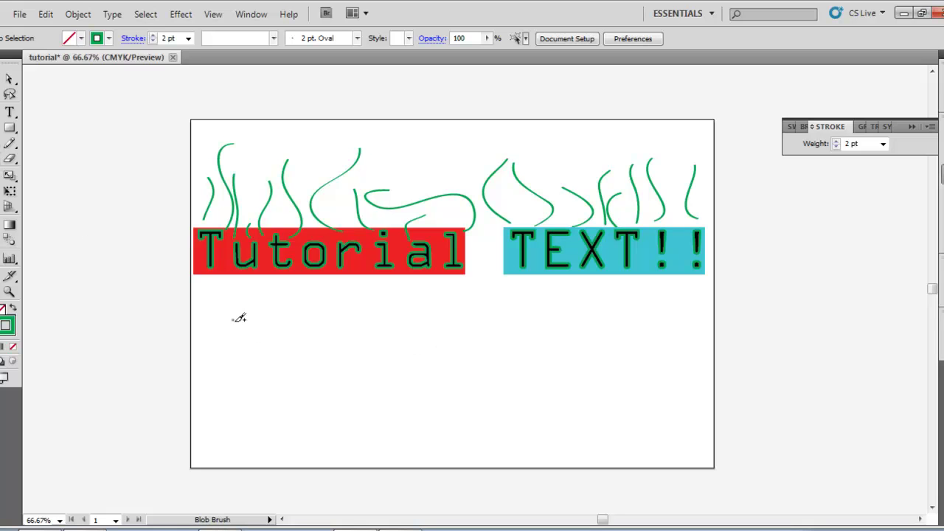
mouse_move(279, 305)
left_mouse_down()
mouse_move(279, 340)
mouse_move(356, 314)
mouse_move(388, 323)
mouse_move(444, 364)
mouse_move(516, 373)
mouse_move(543, 330)
mouse_move(501, 314)
mouse_move(470, 330)
mouse_move(451, 313)
mouse_move(490, 296)
left_mouse_up()
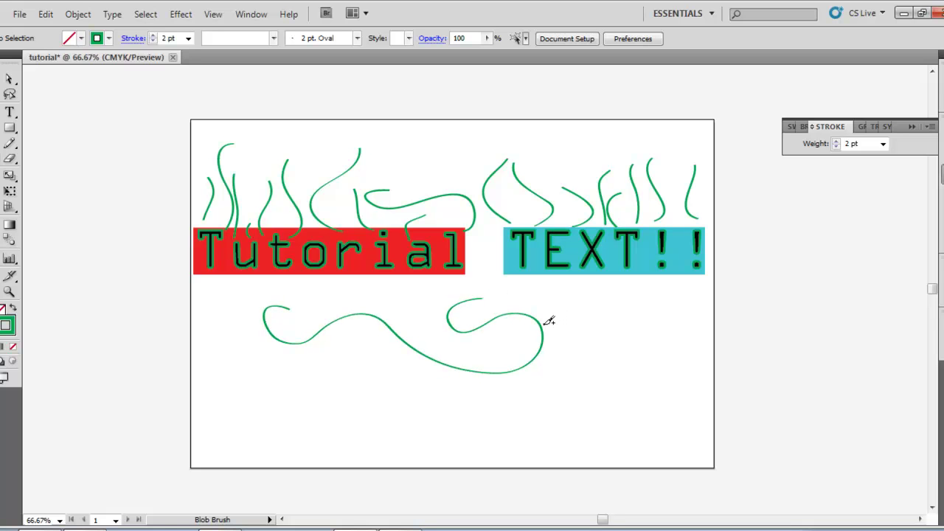
key("ctrl+z")
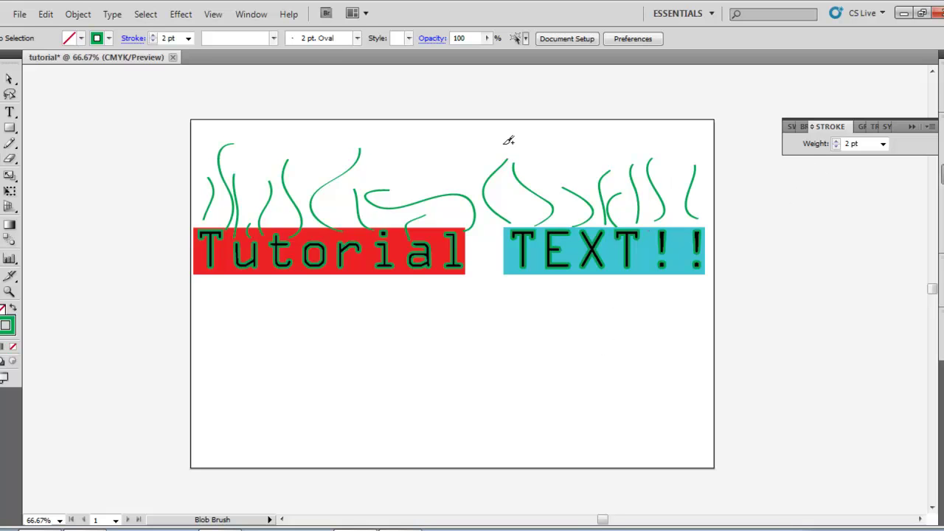
mouse_move(484, 292)
left_mouse_down()
mouse_move(404, 321)
mouse_move(546, 358)
mouse_move(485, 273)
left_mouse_up()
key("ctrl+z")
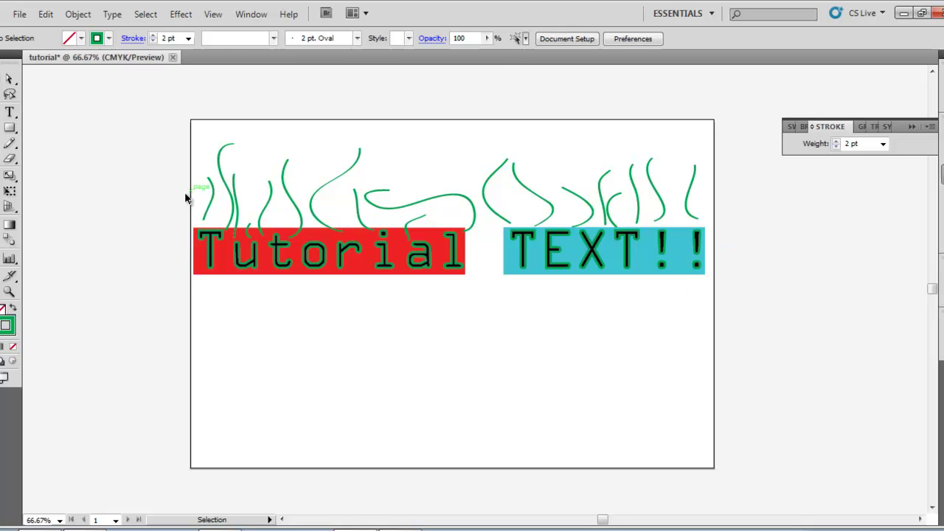
left_click(255, 251)
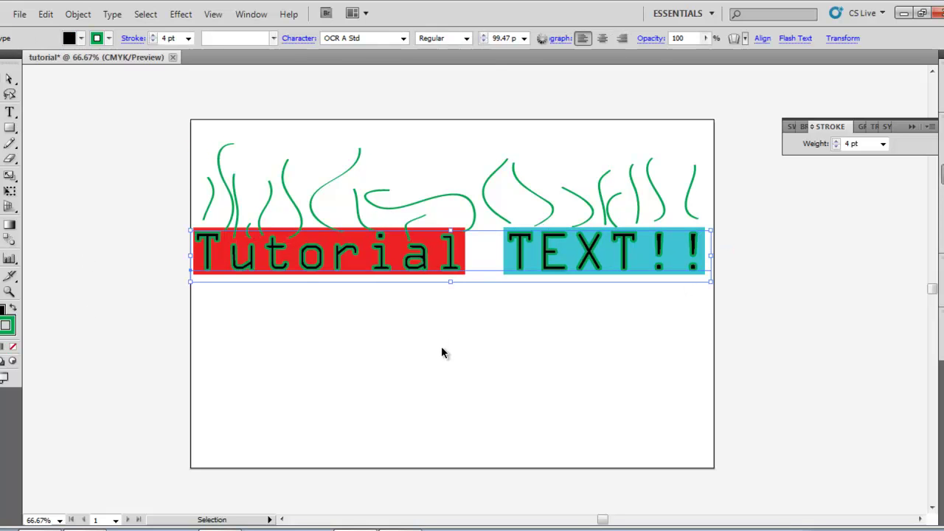
Step: Save as tutorial.ai in Documents > Illustrator, keeping Adobe Illustrator format and default options
left_click(20, 14)
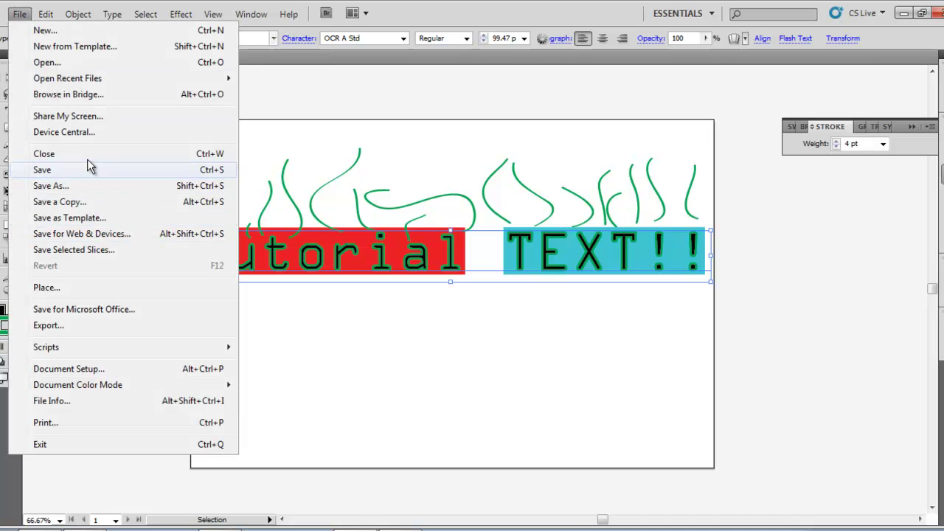
left_click(86, 179)
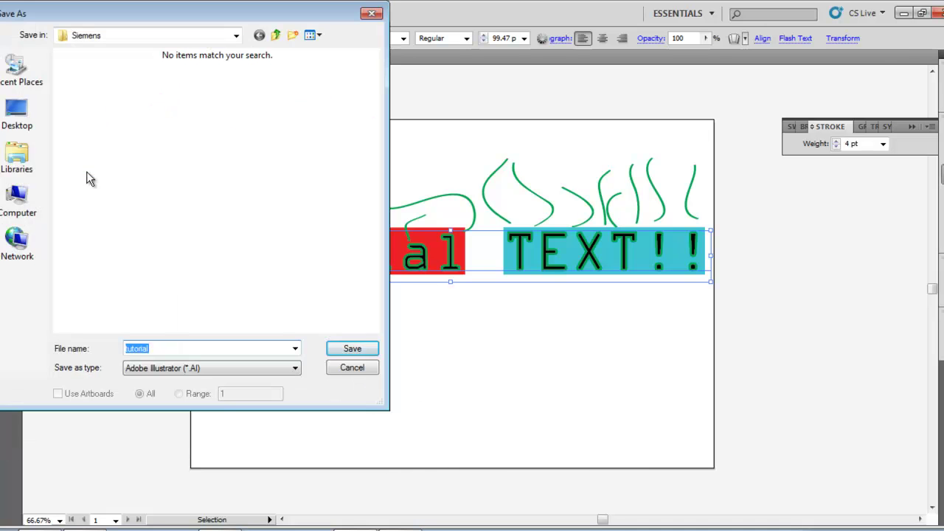
left_click(33, 162)
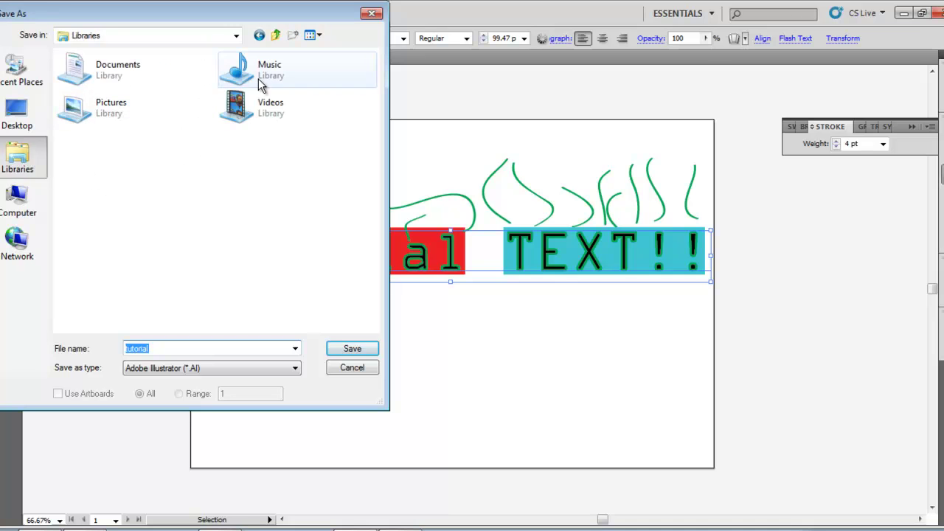
double_click(120, 83)
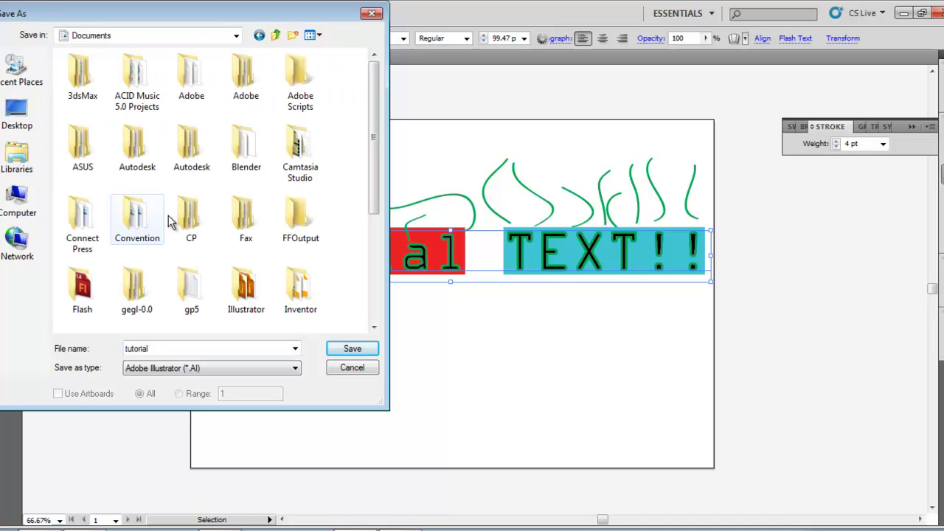
double_click(258, 299)
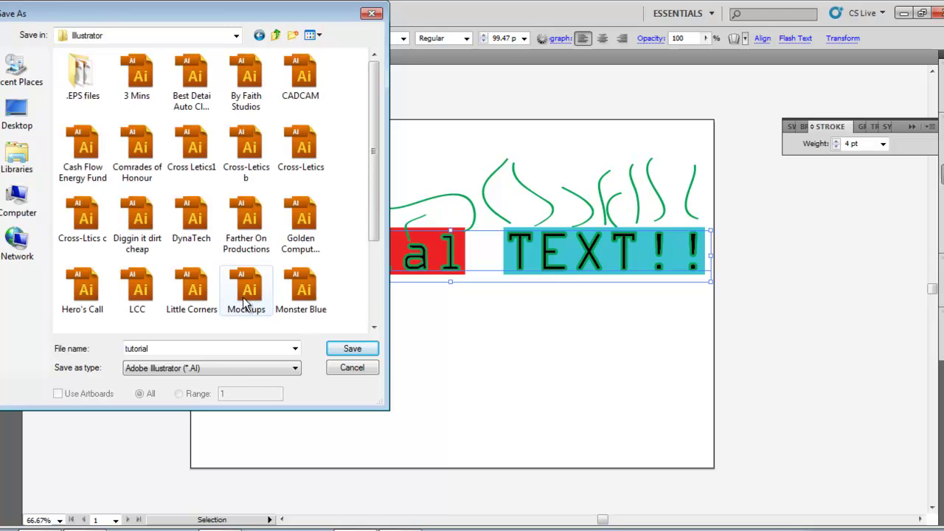
left_click(226, 368)
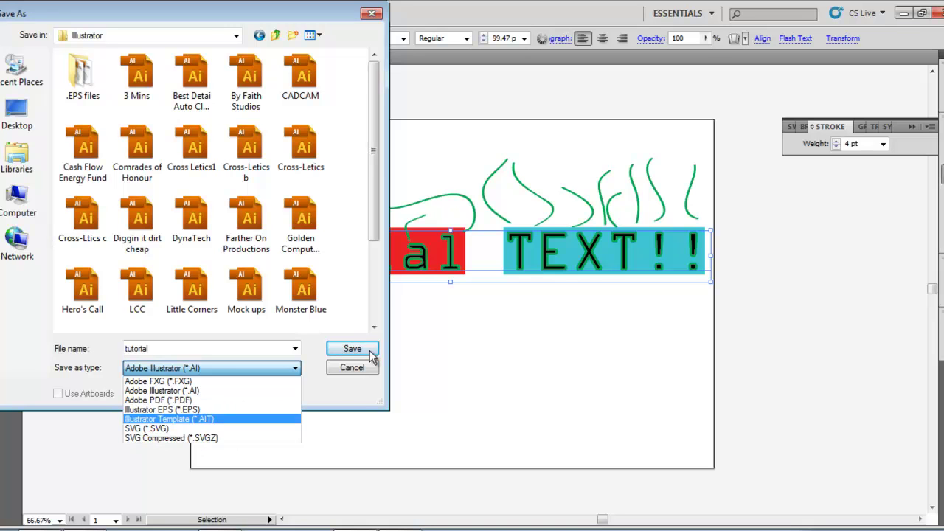
left_click(216, 390)
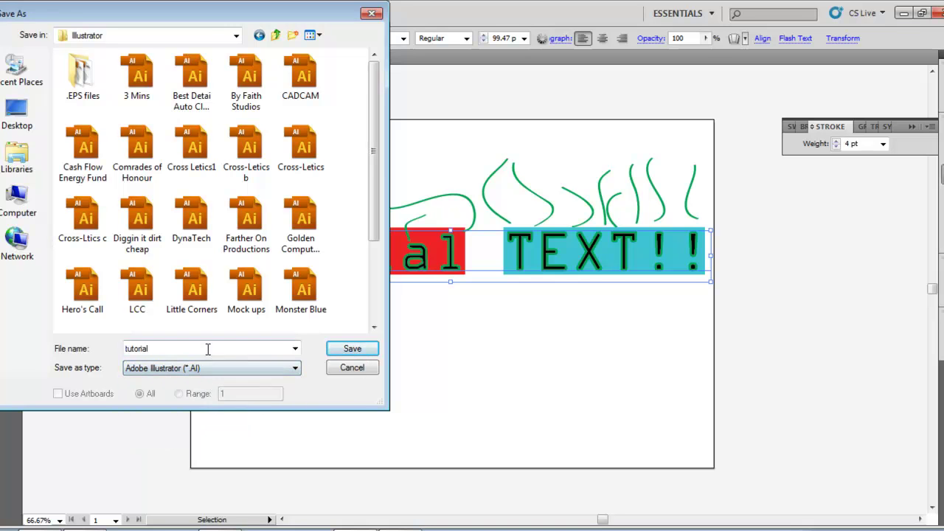
left_click_drag(181, 350, 121, 350)
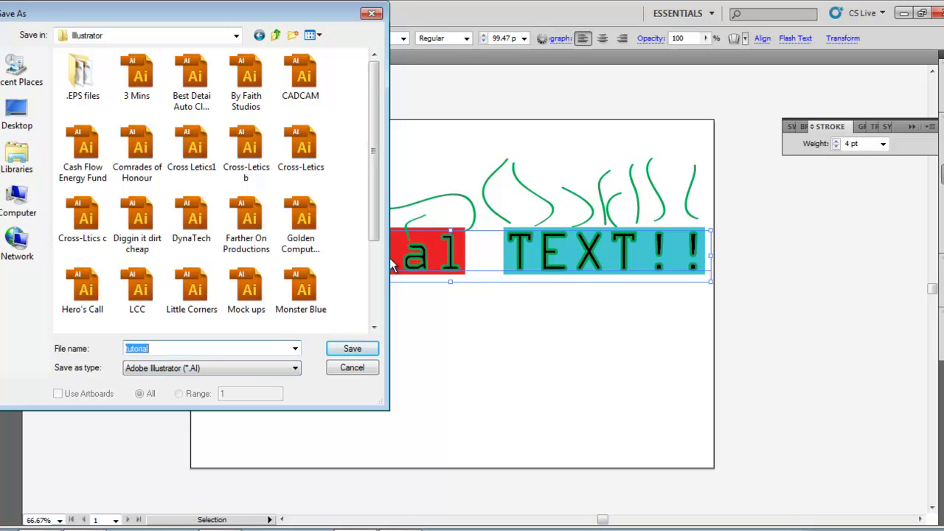
left_click(365, 352)
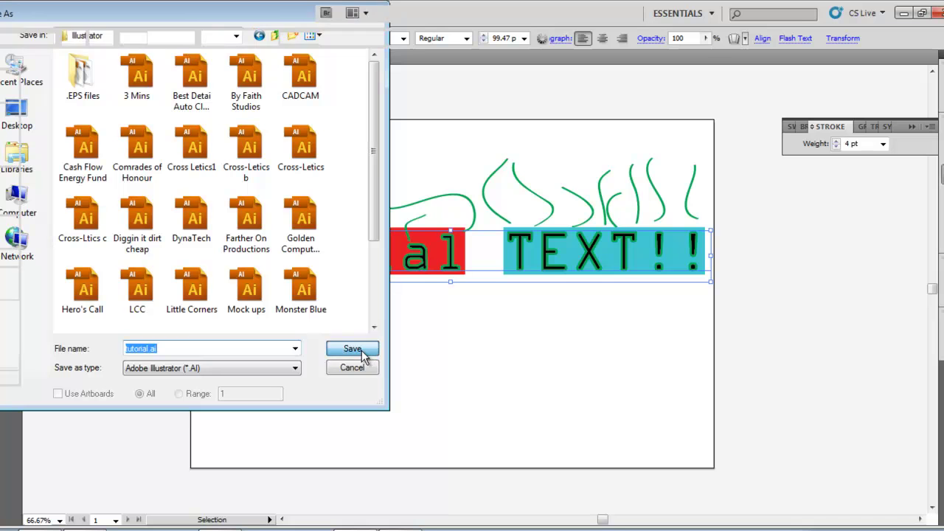
left_click(352, 354)
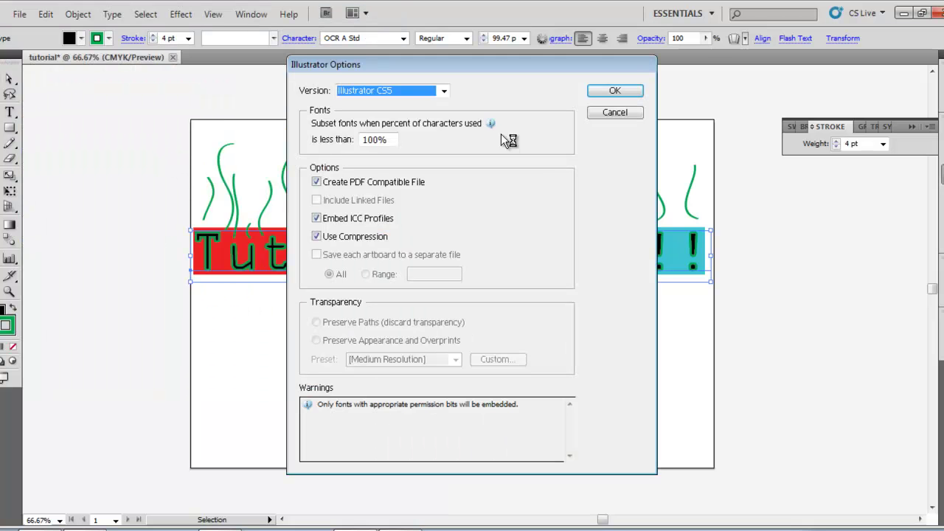
left_click(611, 96)
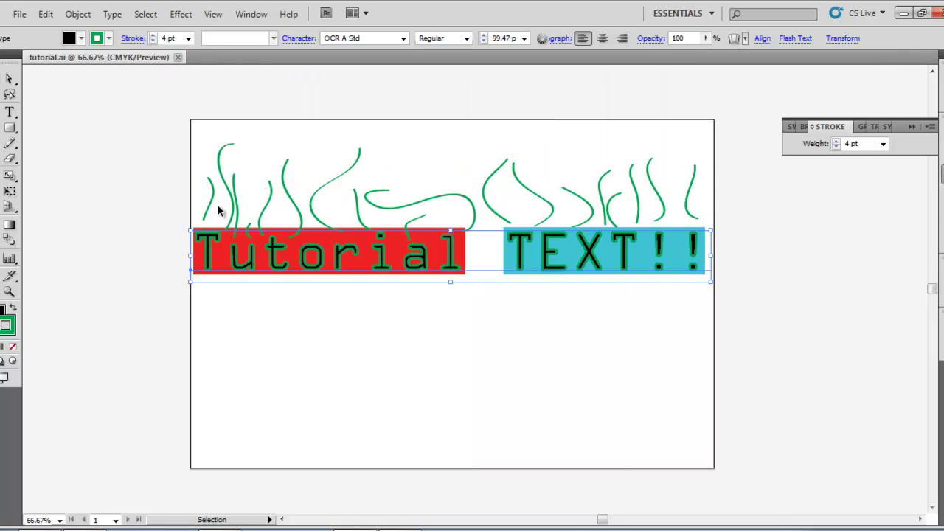
Step: Start an export and browse to Pictures > Logos > Un-Used > Random
left_click(19, 14)
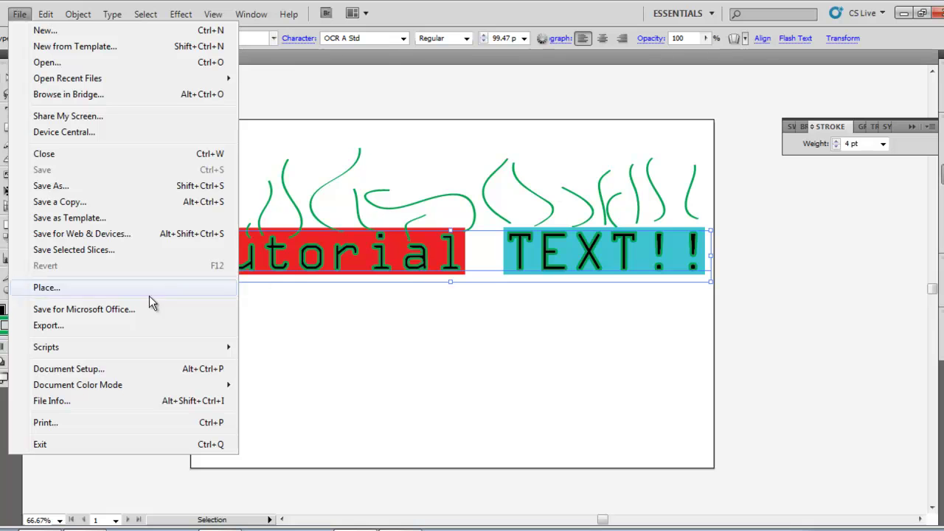
left_click(103, 326)
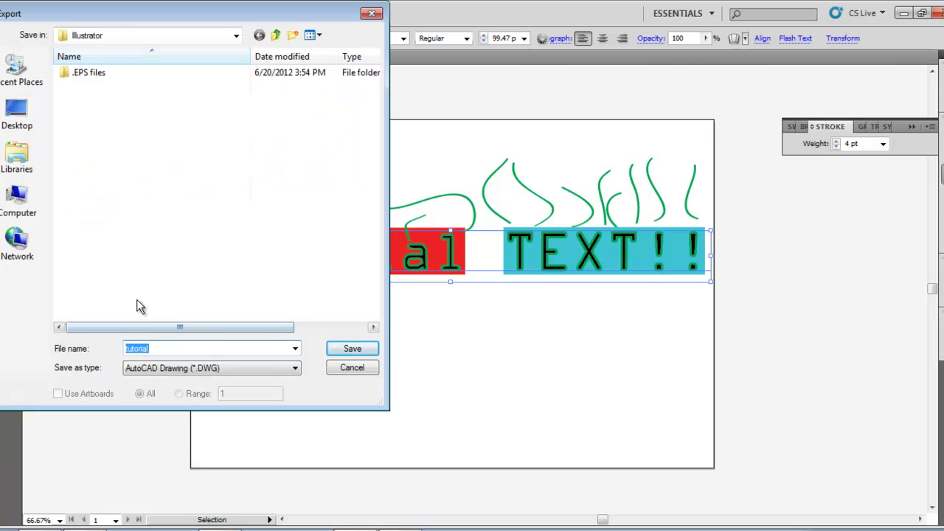
left_click(22, 156)
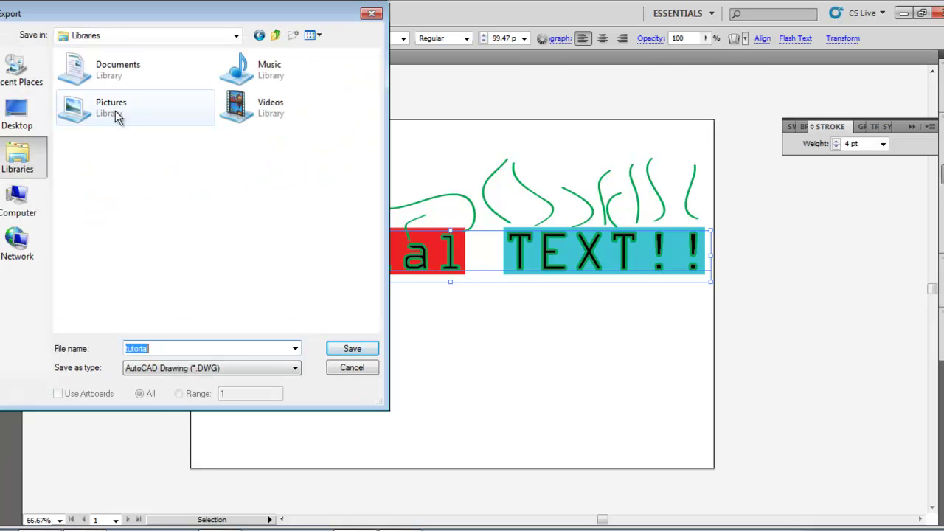
double_click(118, 113)
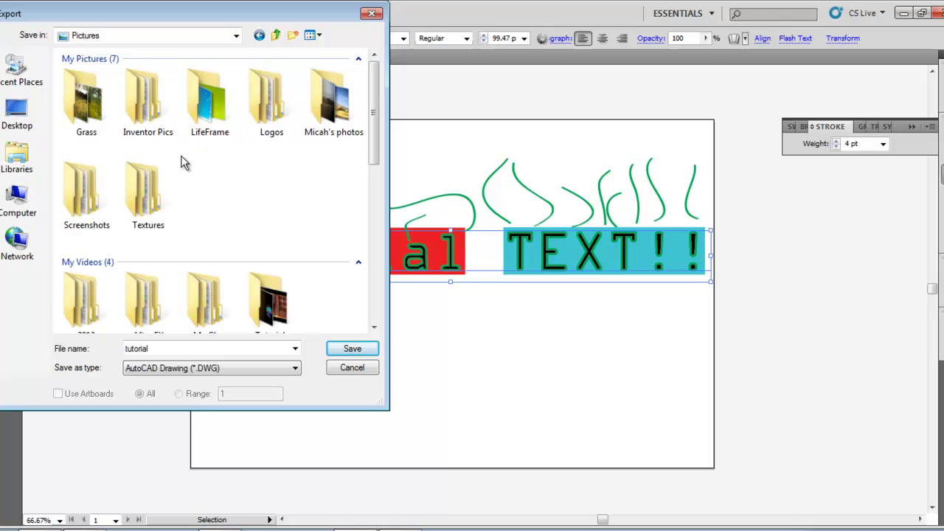
double_click(294, 89)
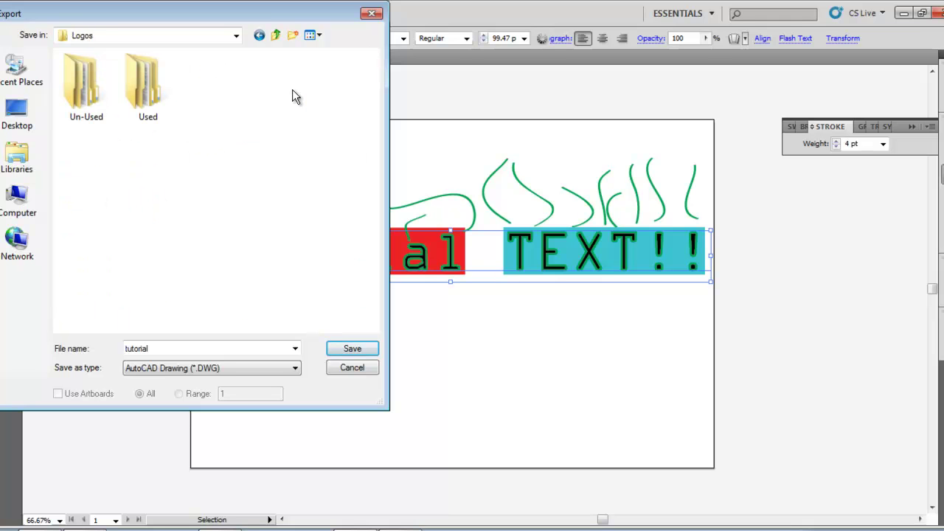
double_click(97, 86)
double_click(138, 97)
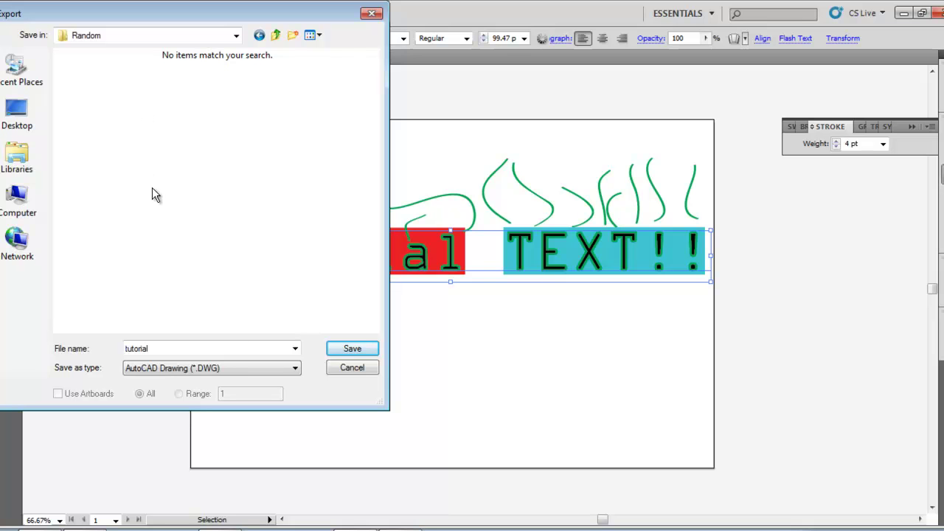
Step: Choose PNG as the export file format
left_click(158, 349)
left_click(223, 369)
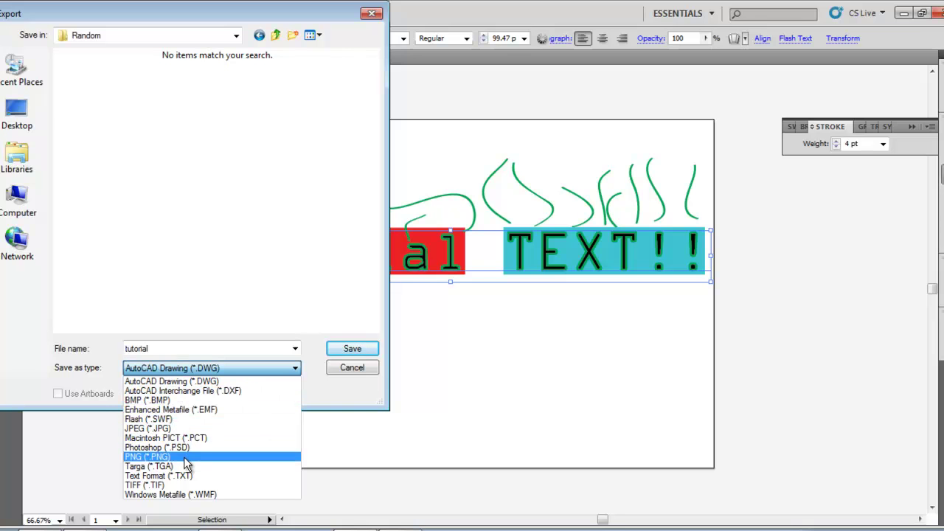
left_click(147, 456)
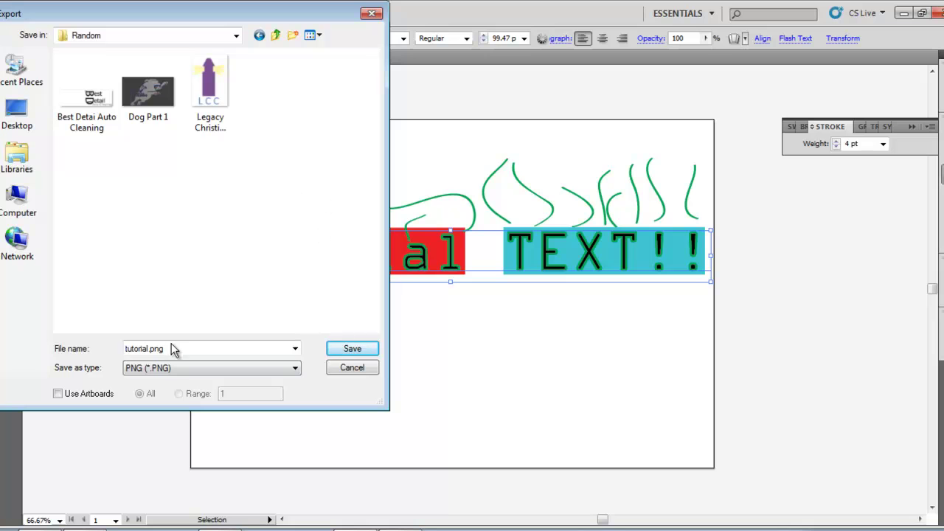
Step: Save the export as tutorial.png and set the PNG resolution to High (300 ppi)
left_click(351, 352)
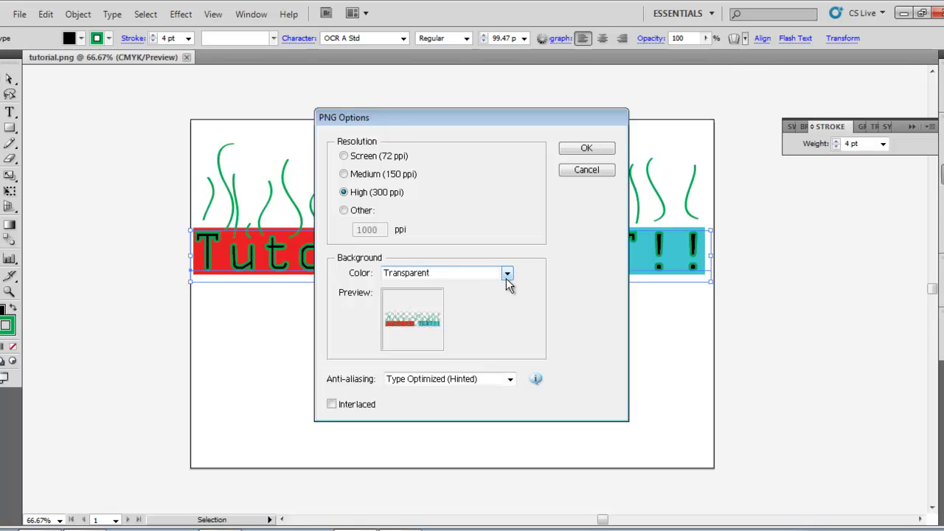
left_click(343, 156)
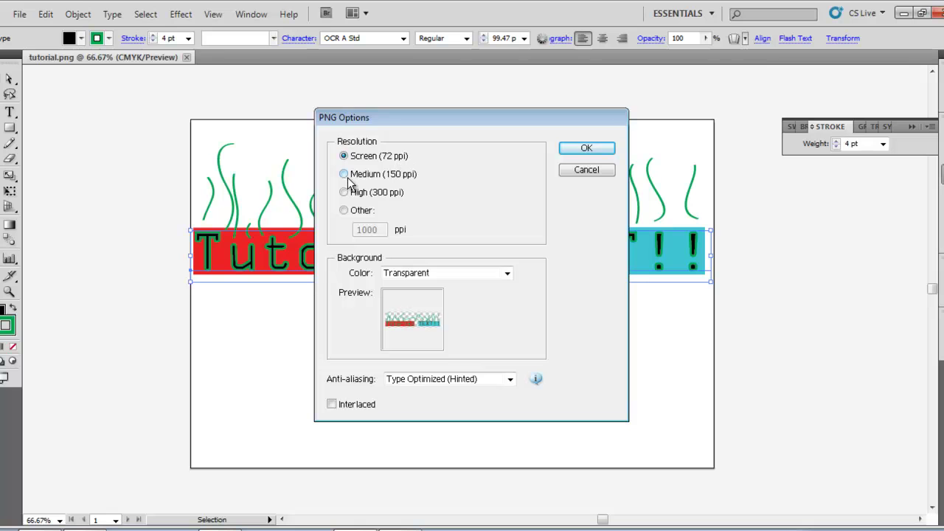
left_click(346, 175)
left_click(344, 192)
left_click(343, 210)
left_click(346, 193)
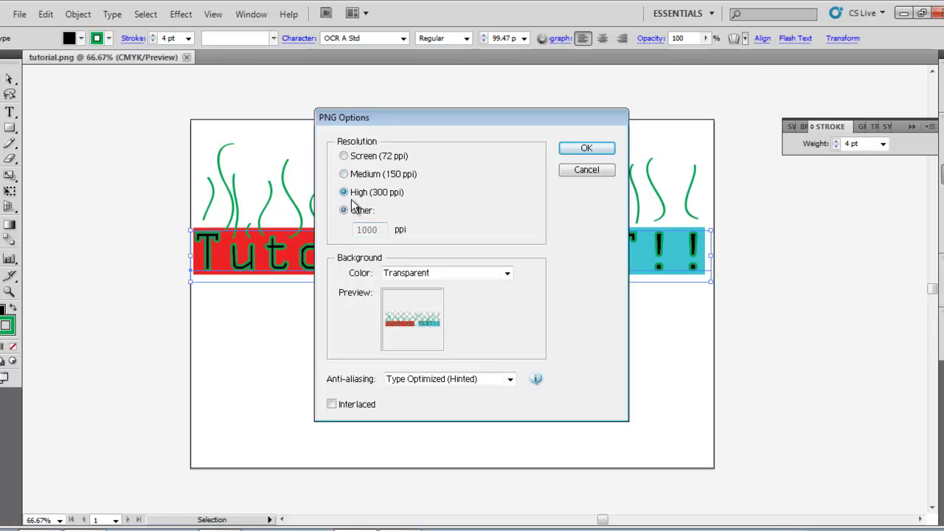
Step: Set the PNG background color to Transparent and confirm the PNG options
left_click(506, 274)
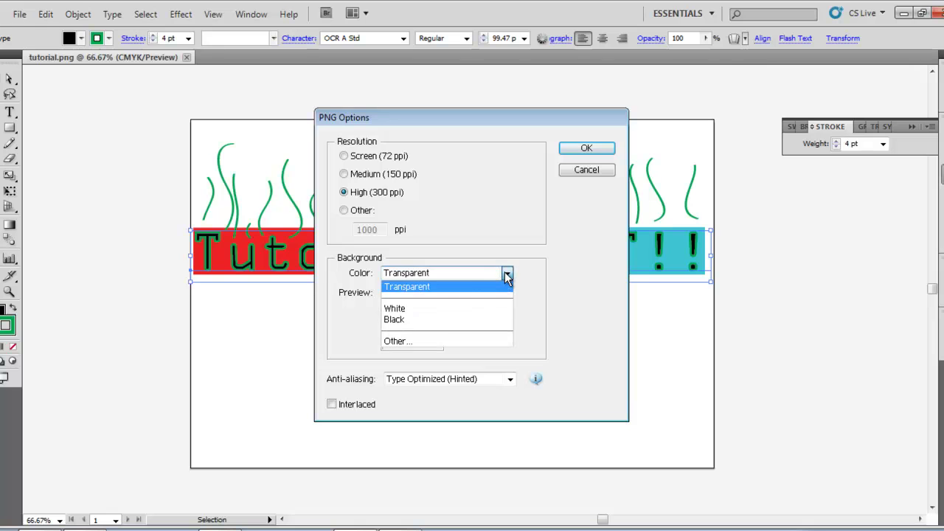
left_click(443, 320)
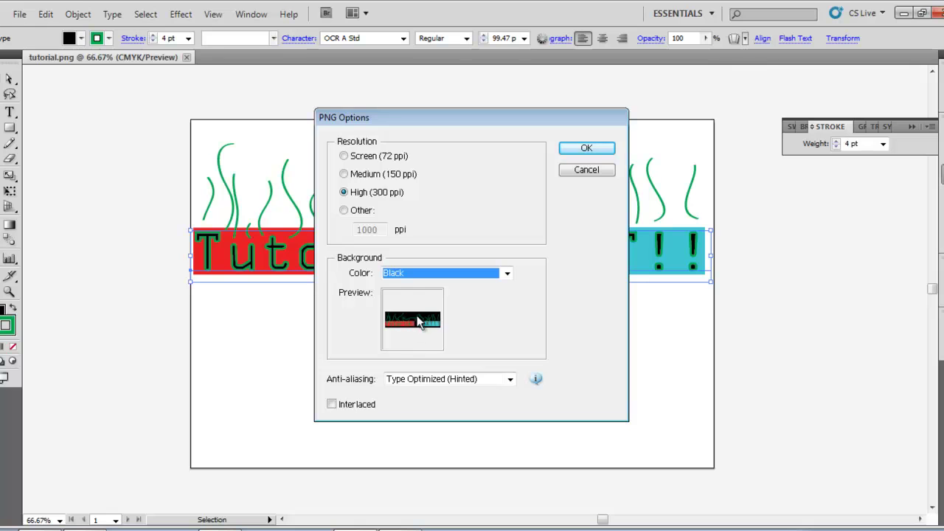
left_click(507, 274)
left_click(444, 306)
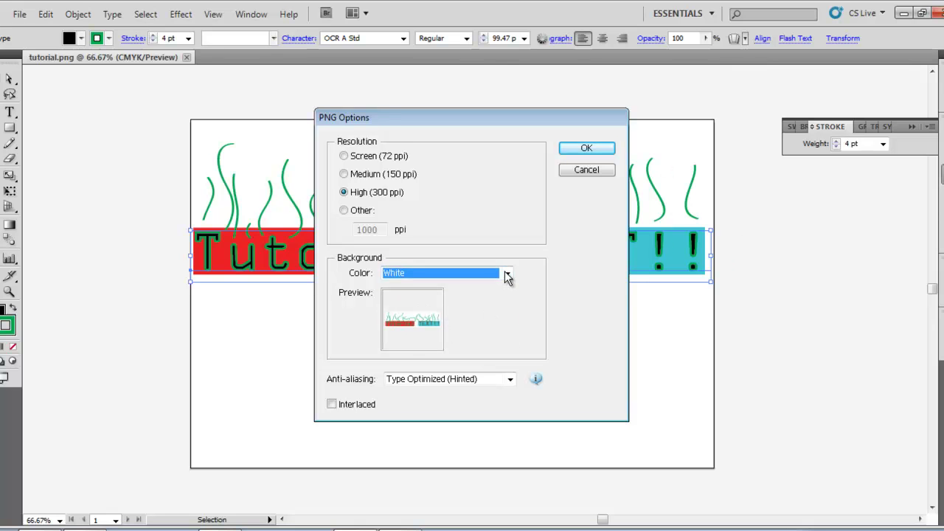
left_click(506, 273)
left_click(450, 287)
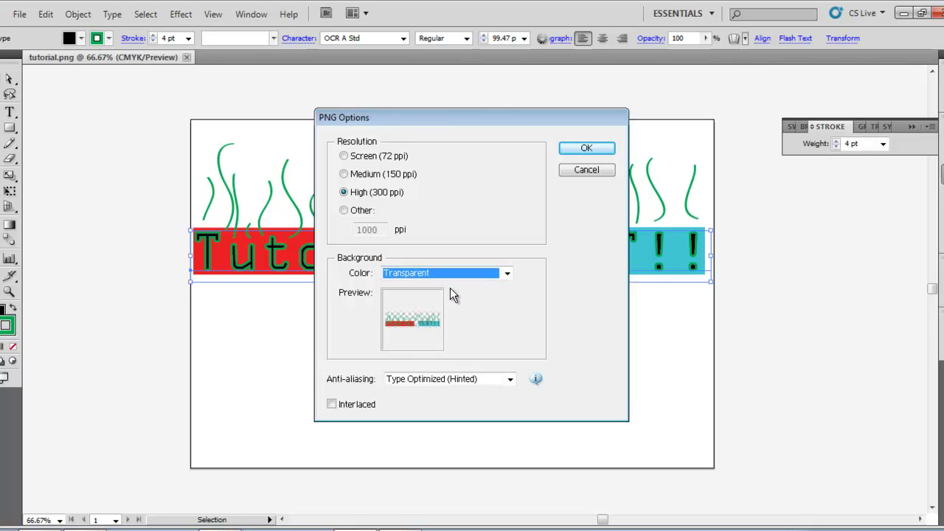
left_click(587, 148)
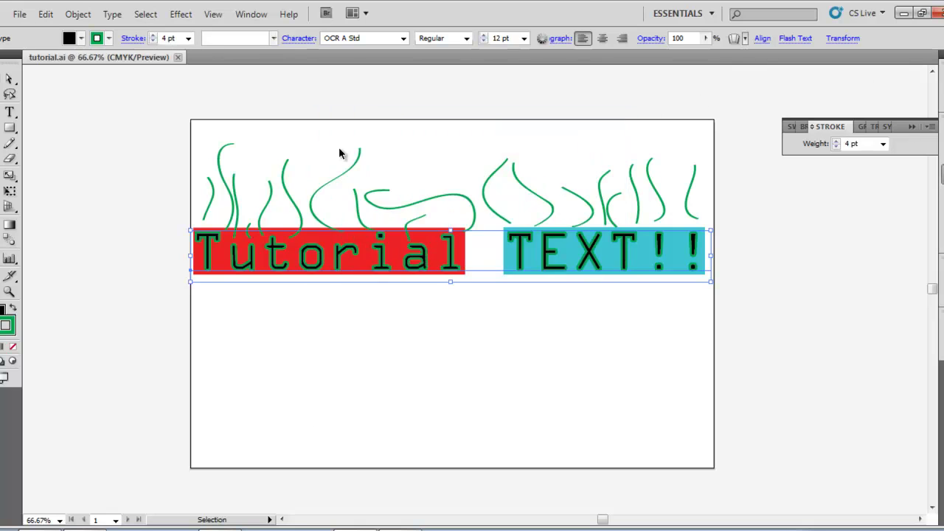
Step: Close the Stroke panel and marquee-select the artwork with the Selection tool
left_click(913, 126)
left_click_drag(77, 71, 782, 369)
scroll(464, 354, "up", 2)
scroll(457, 351, "left", 3)
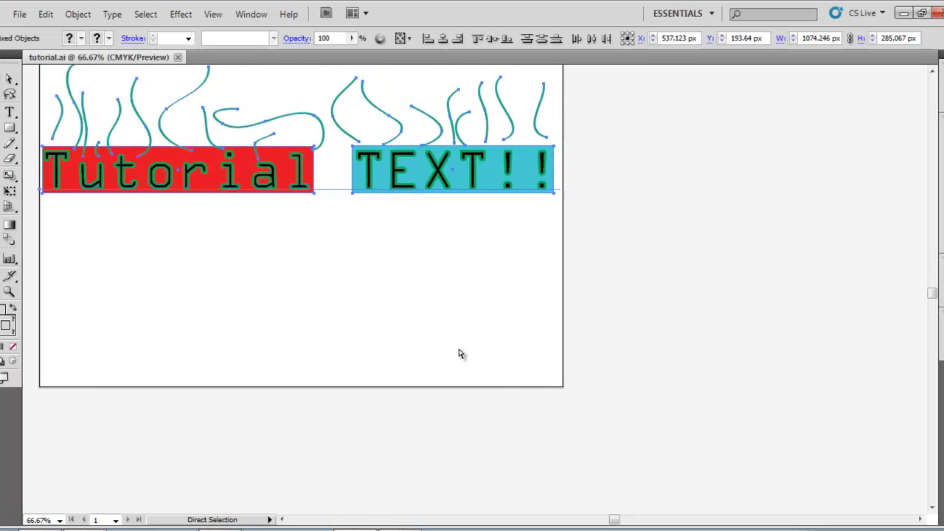
scroll(457, 352, "up", 2)
key("v")
scroll(460, 355, "down", 1)
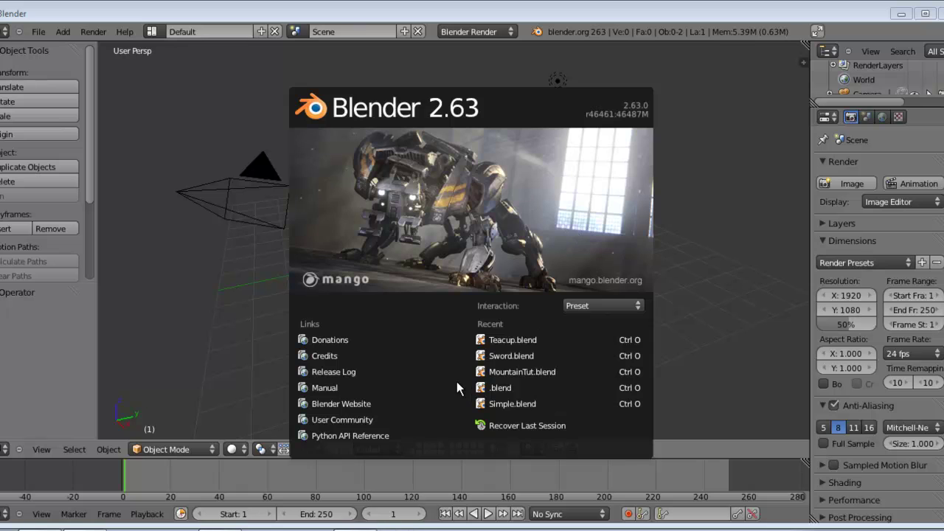
Step: Dismiss the splash screen and switch to an orthographic front view
left_click(300, 272)
left_click_drag(276, 258, 493, 227)
key("KP_1")
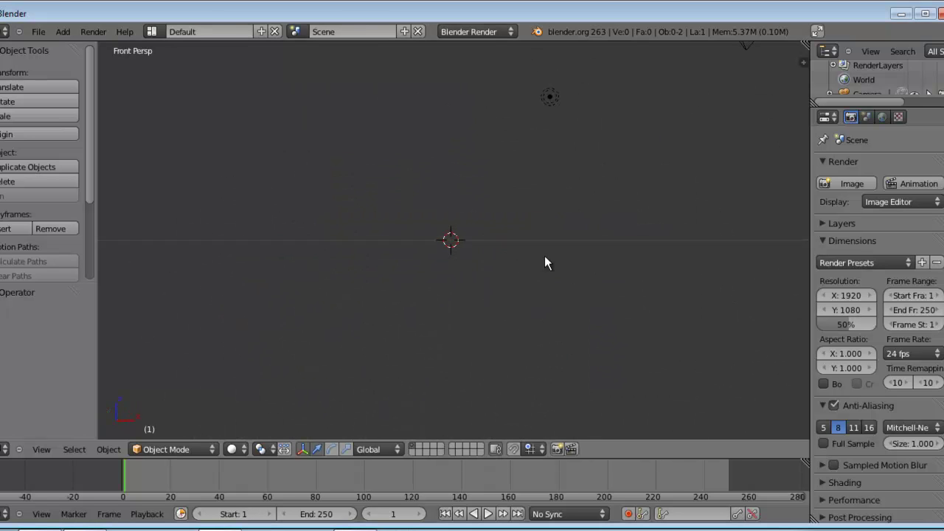
key("KP_5")
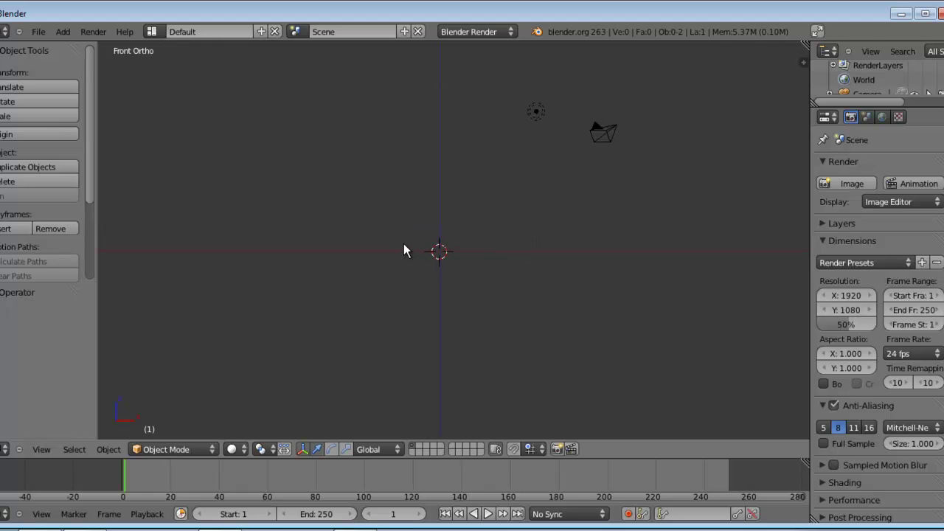
Step: Replace the default cube with a plane mesh added at the origin
key("shift+a")
mouse_move(414, 247)
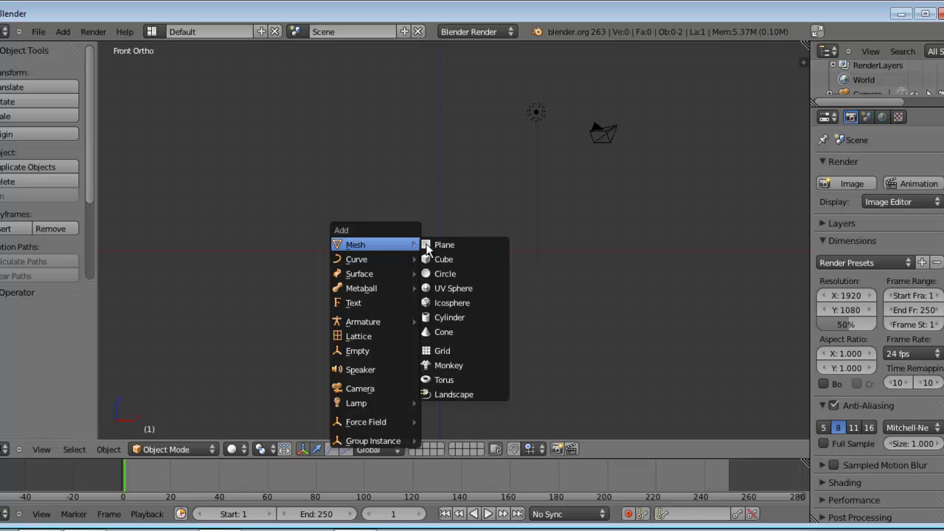
left_click(444, 259)
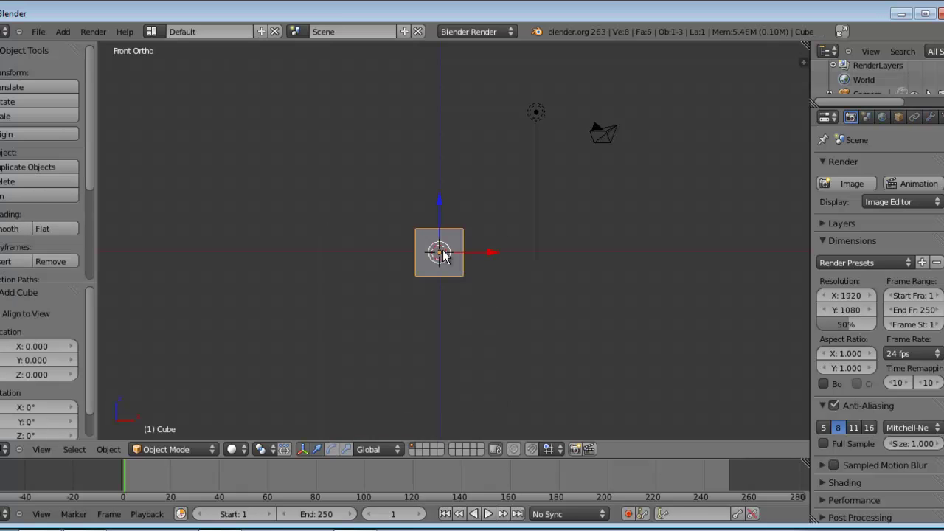
key("ctrl+z")
key("shift+a")
mouse_move(443, 250)
left_click(489, 254)
left_click_drag(460, 211, 487, 268)
scroll(487, 269, "up", 4)
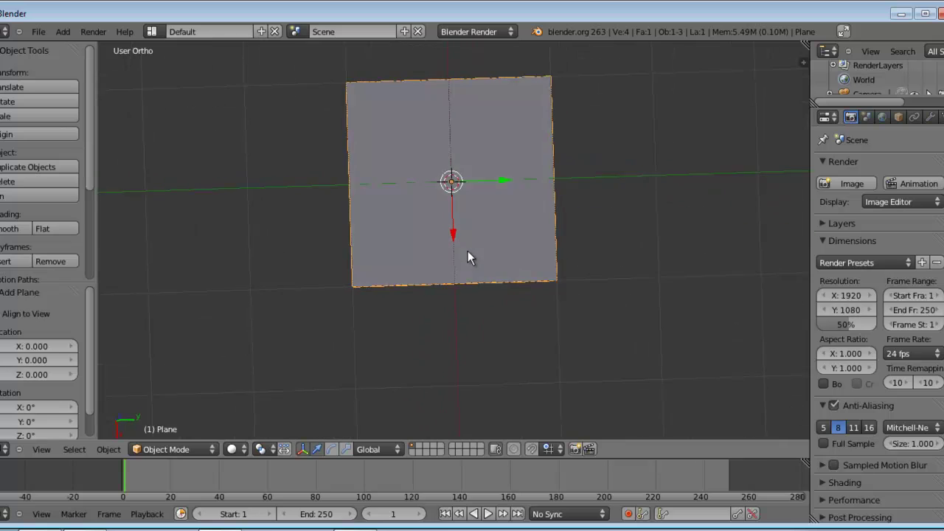
Step: View the plane from the top and enter Edit Mode
key("KP_7")
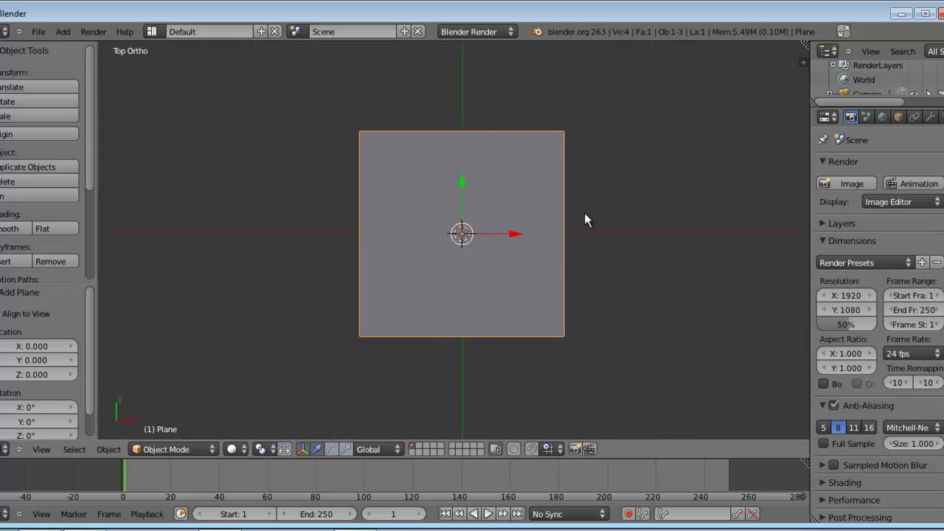
left_click_drag(587, 213, 558, 212)
key("Tab")
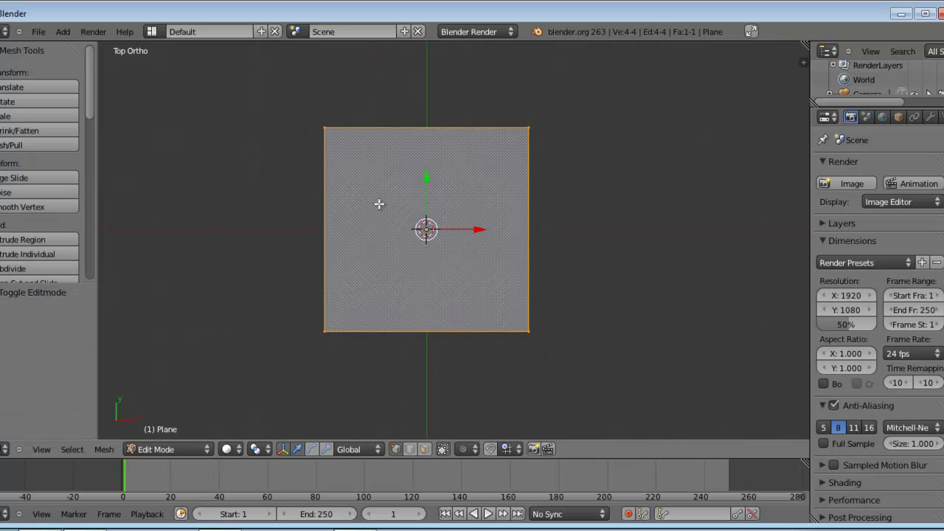
left_click_drag(472, 255, 494, 268)
scroll(30, 136, "down", 5)
scroll(30, 137, "down", 3)
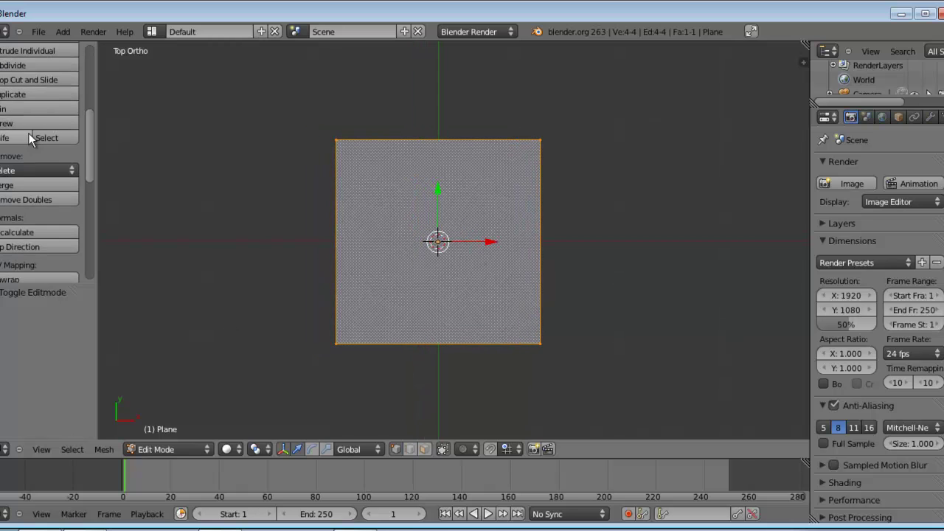
scroll(50, 140, "up", 3)
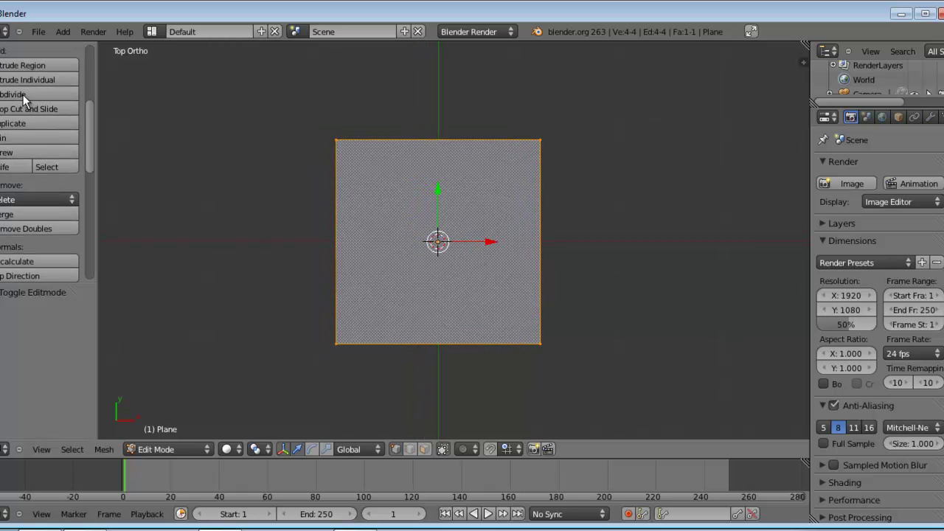
Step: Subdivide the plane once into four faces, undoing the extra subdivisions
left_click(22, 94)
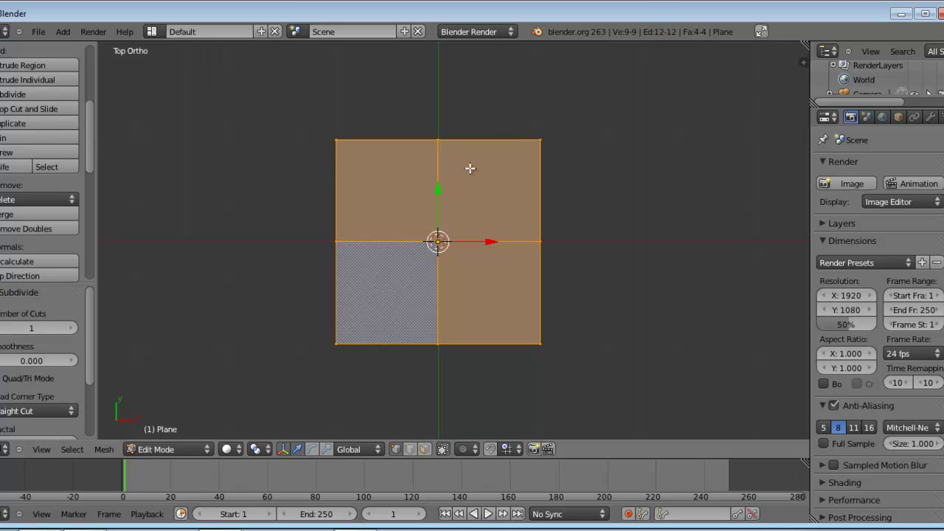
left_click(20, 96)
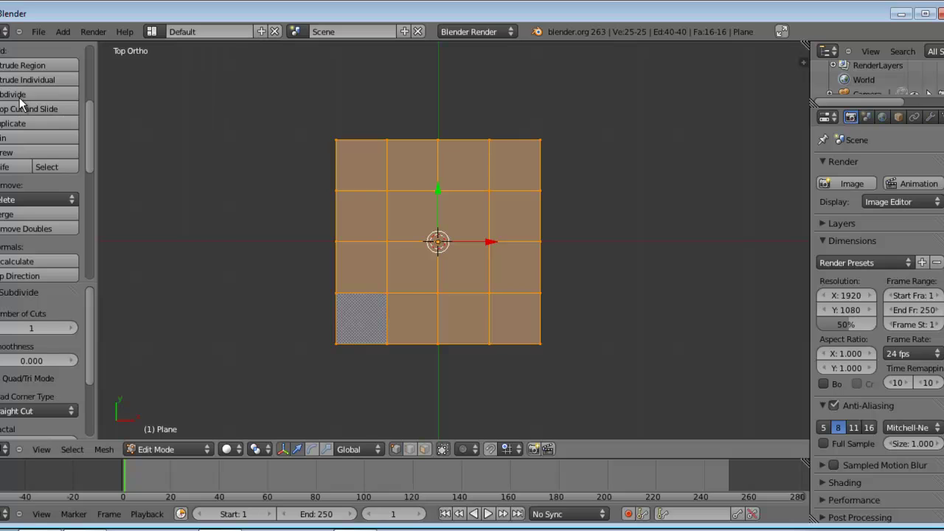
left_click(20, 96)
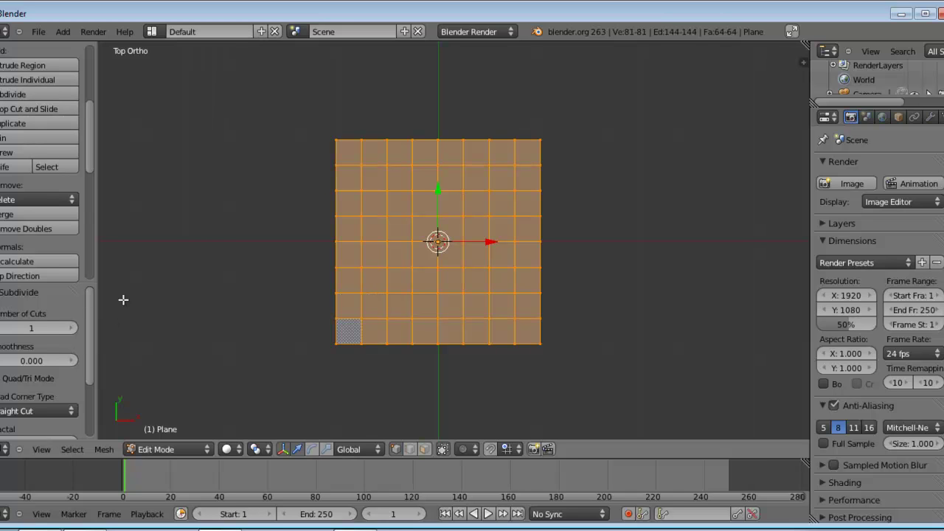
key("ctrl+z")
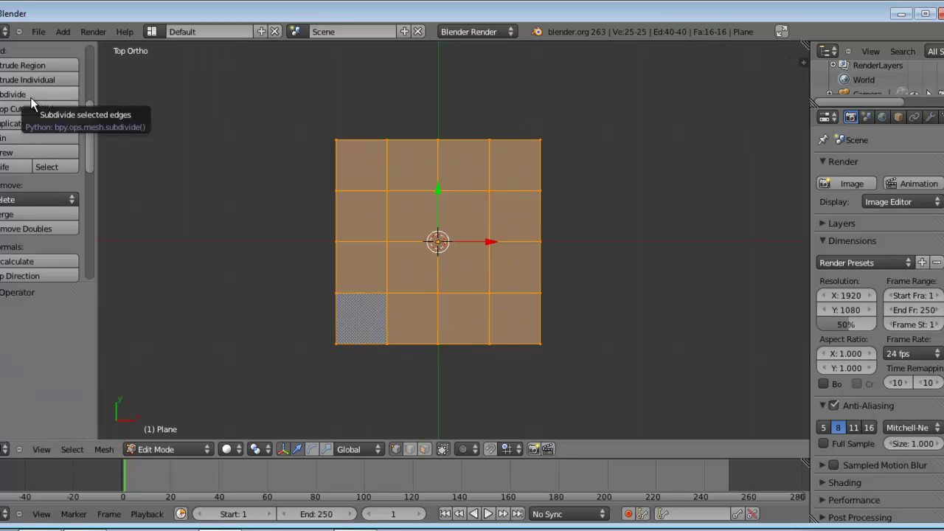
key("ctrl+z")
key("ctrl+z")
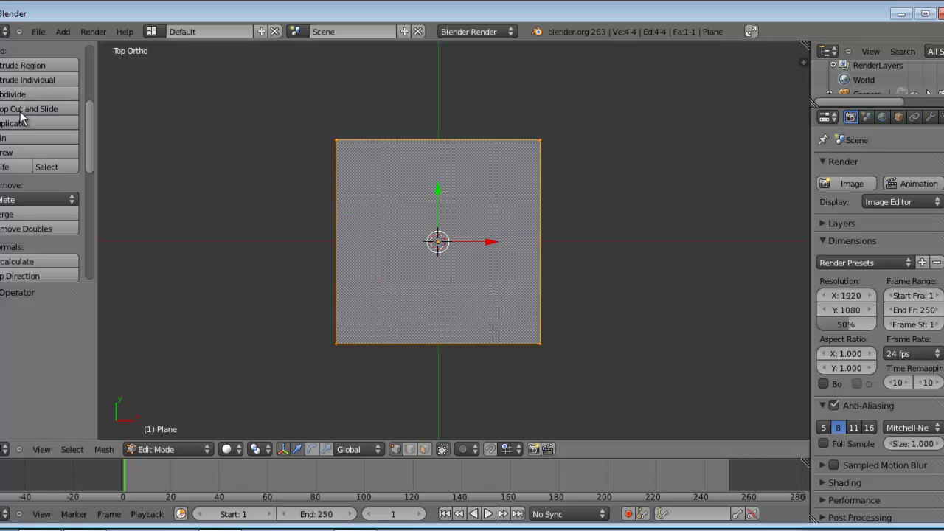
left_click(13, 96)
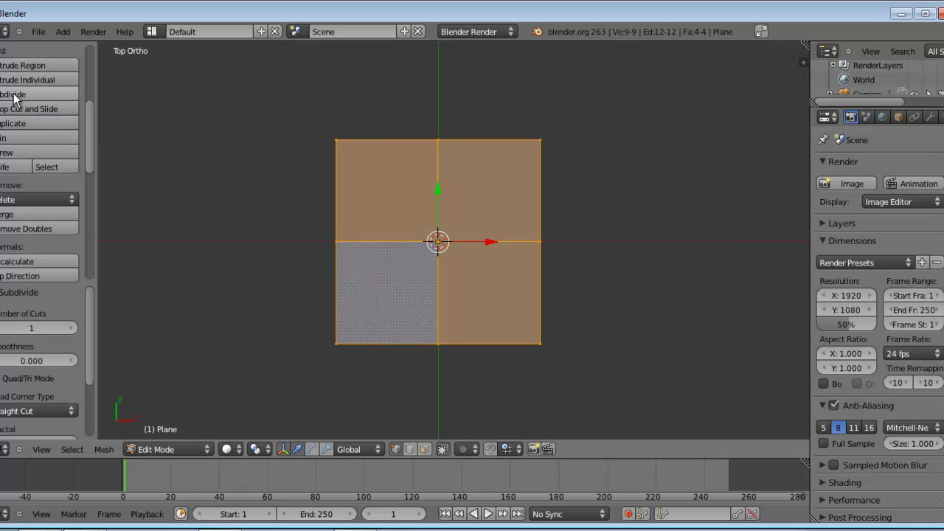
Step: Set the Subdivide Number of Cuts to 3 for a 4×4 grid, viewed from the top
left_click(39, 328)
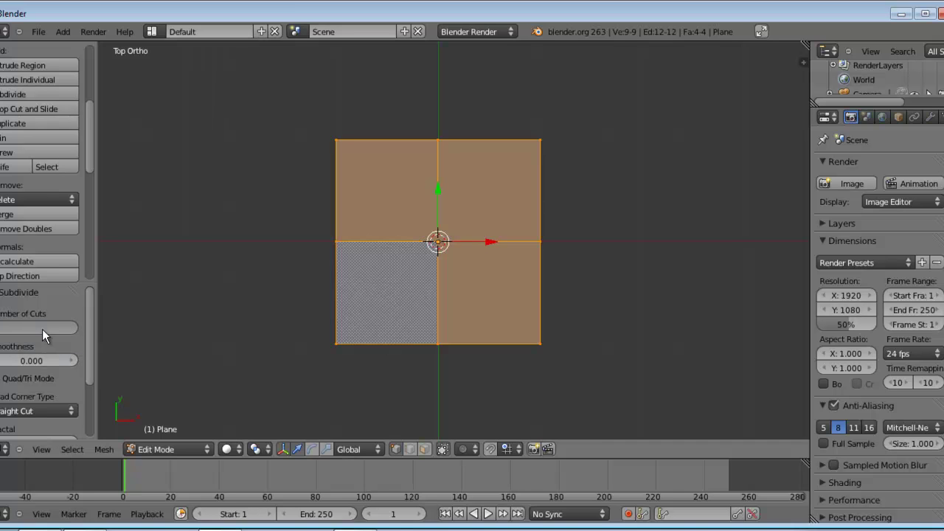
type("3")
key("Return")
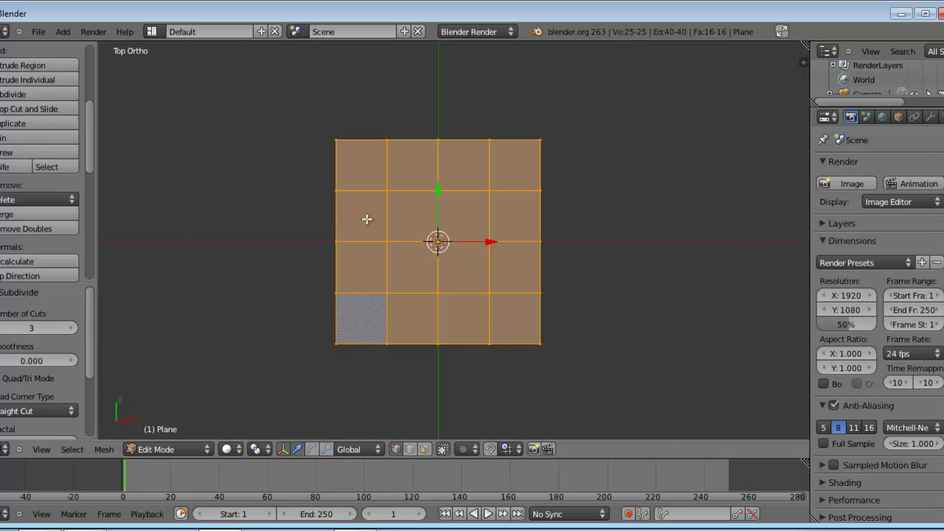
scroll(367, 217, "down", 4)
scroll(388, 234, "up", 2)
left_click_drag(437, 256, 436, 204)
key("KP_7")
Step: Change the subdivision to 4 cuts, making a 5×5 grid
left_click(37, 329)
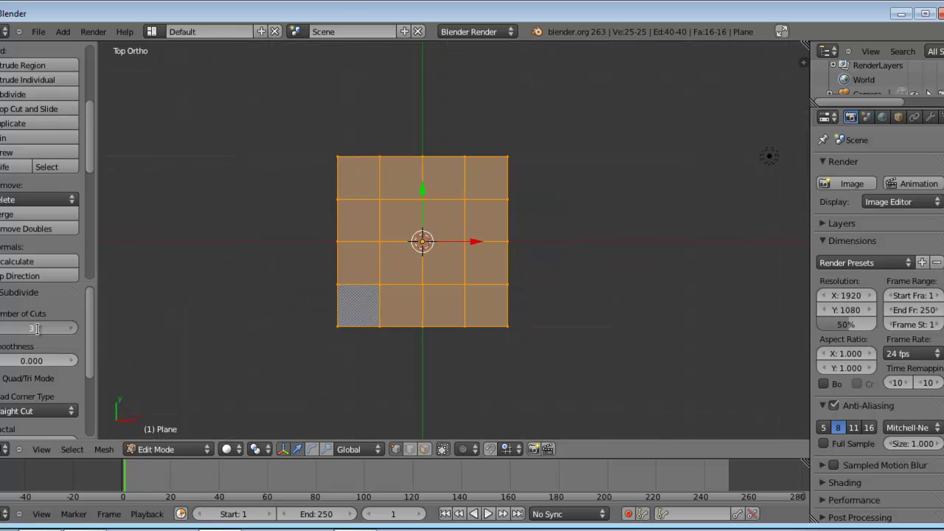
type("4")
key("Return")
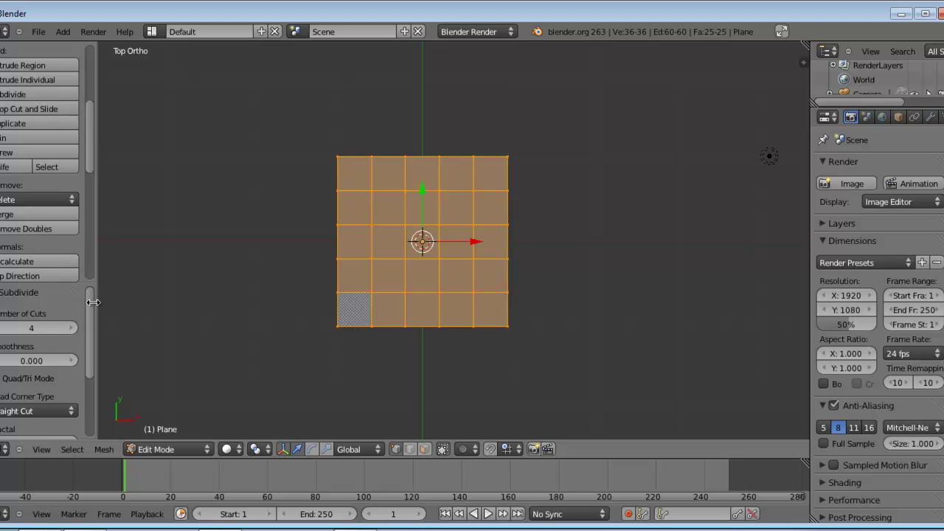
mouse_move(92, 303)
left_mouse_down()
mouse_move(88, 375)
mouse_move(88, 295)
left_mouse_up()
left_click_drag(440, 248, 487, 227)
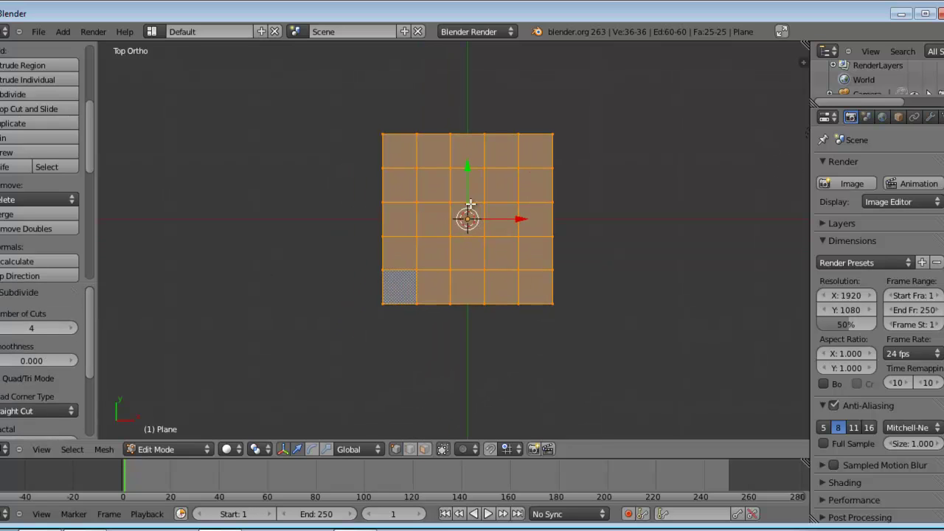
Step: Deselect all and box-select the middle face of the top row
key("a")
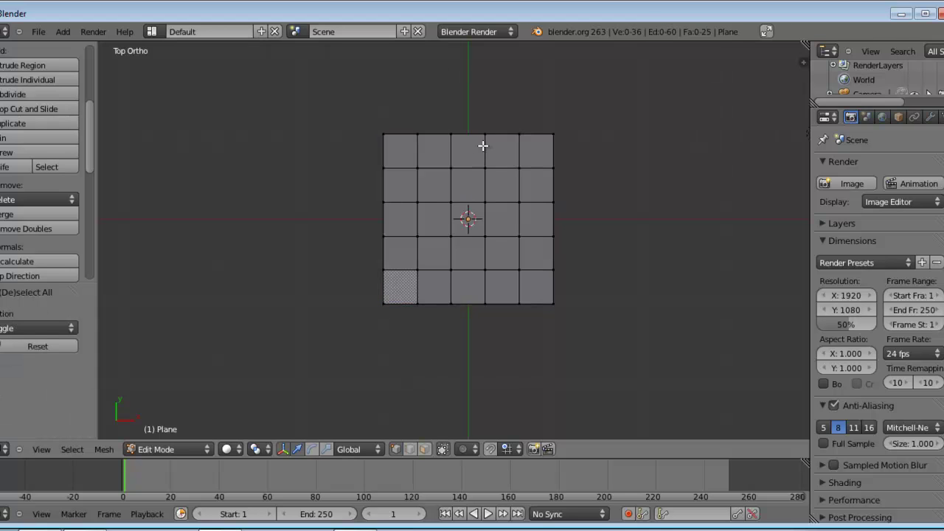
key("b")
left_click_drag(441, 119, 488, 152)
Step: Delete the selected top-middle face and return to the top view
key("x")
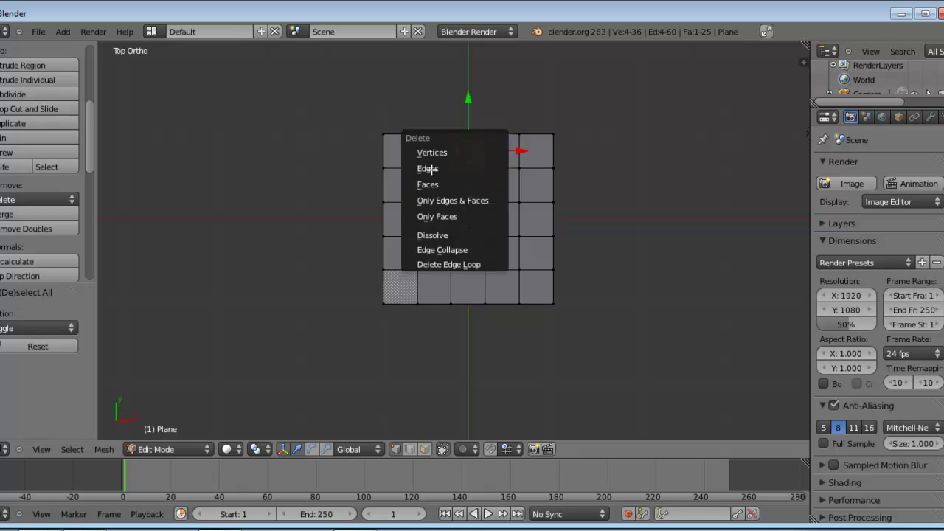
left_click(411, 183)
left_click_drag(352, 181, 359, 152)
left_click_drag(514, 243, 463, 273)
key("KP_7")
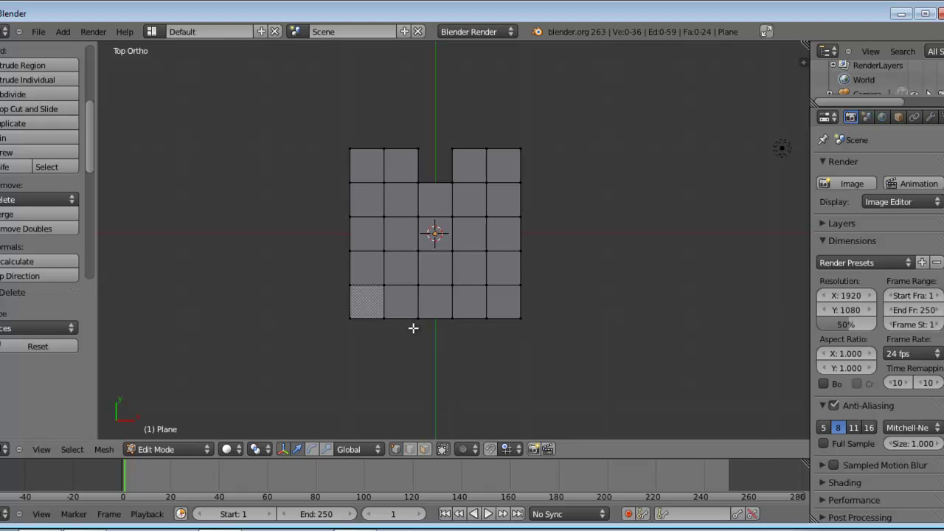
key("b")
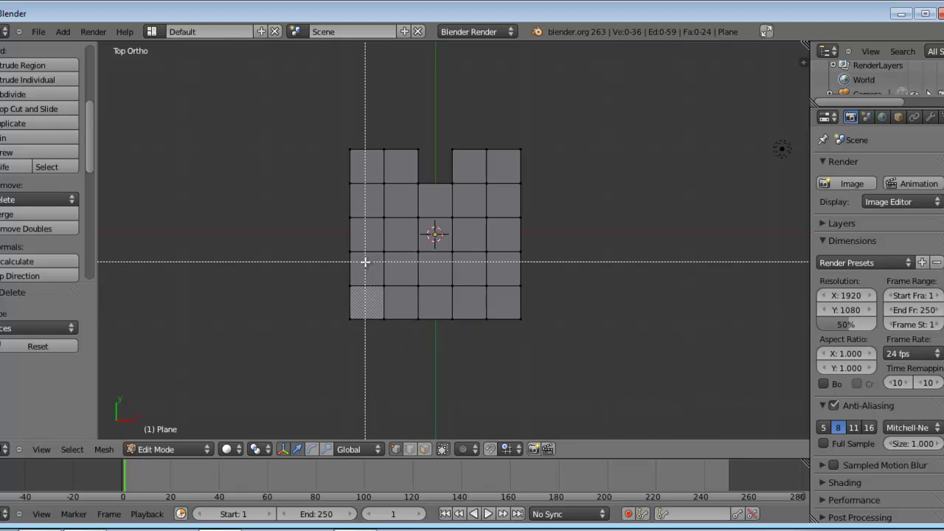
Step: Circle-select the lower three rows of faces
key("Escape")
left_click_drag(471, 264, 445, 267)
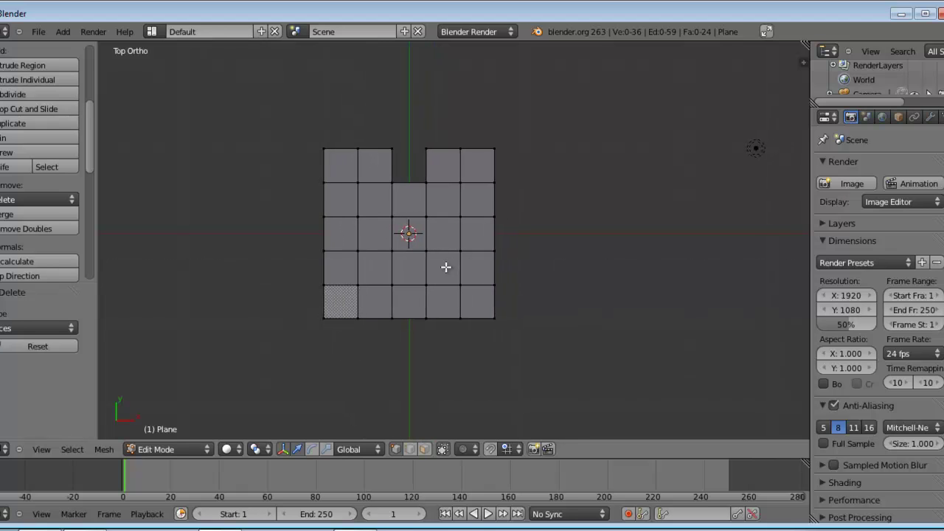
key("c")
scroll(284, 255, "down", 5)
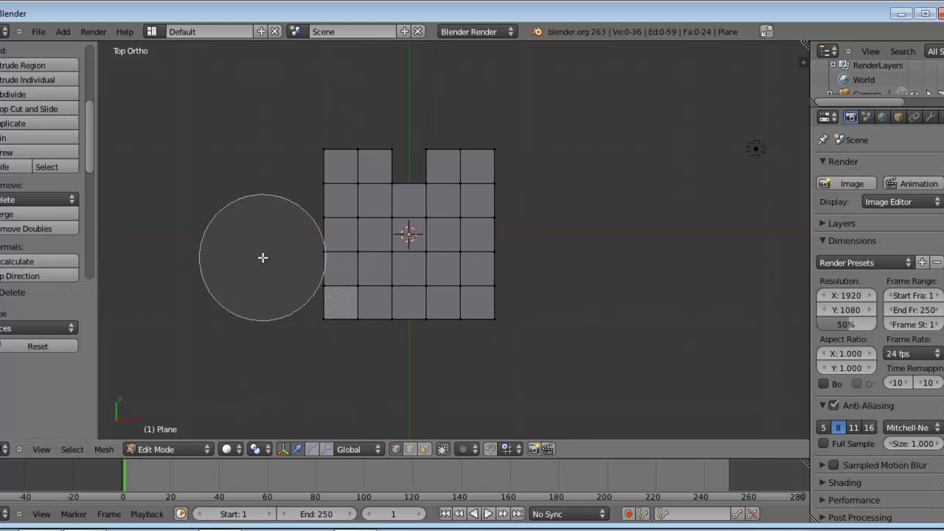
scroll(262, 257, "up", 5)
scroll(260, 255, "down", 5)
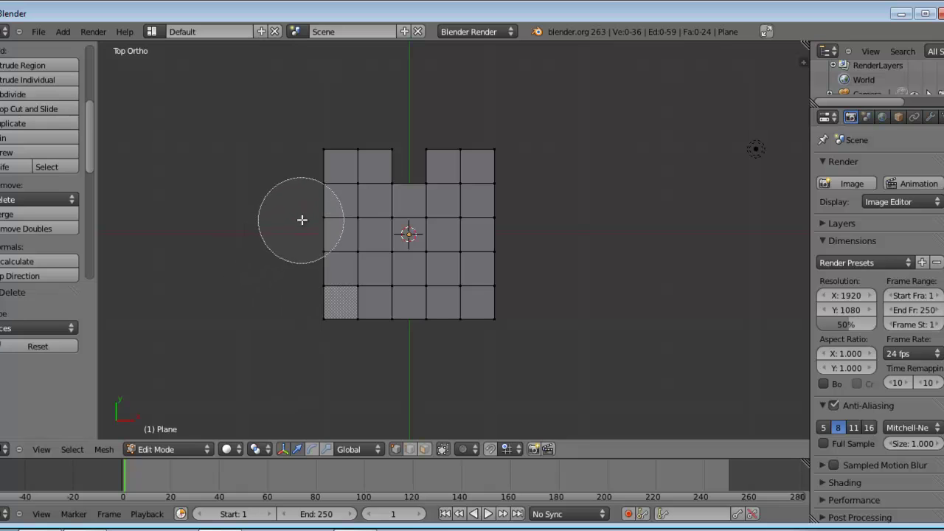
mouse_move(308, 217)
left_mouse_down()
mouse_move(337, 226)
mouse_move(364, 328)
mouse_move(359, 264)
mouse_move(366, 251)
mouse_move(322, 337)
mouse_move(482, 377)
mouse_move(451, 329)
mouse_move(459, 286)
mouse_move(472, 275)
mouse_move(464, 241)
mouse_move(487, 290)
left_mouse_up()
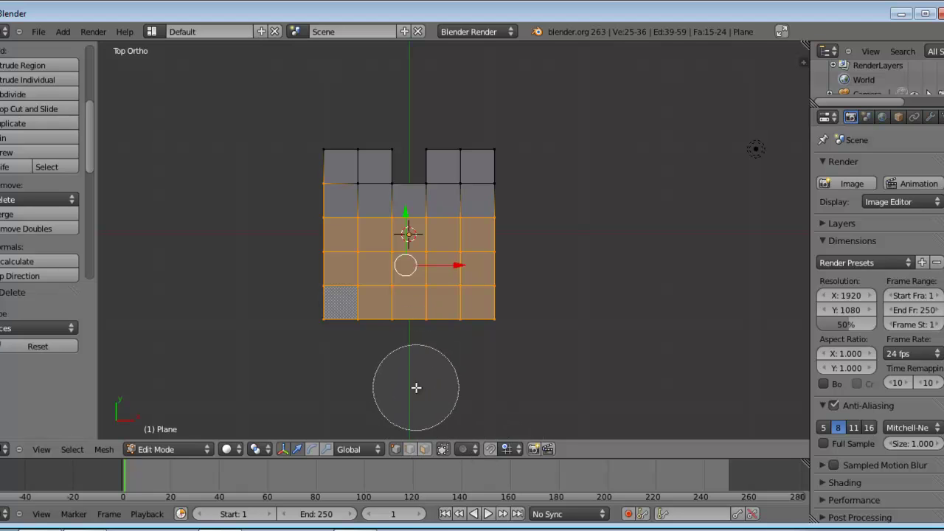
key("Escape")
Step: In face select, drop the centre column, add the second-row side faces, and delete them
left_click(424, 450)
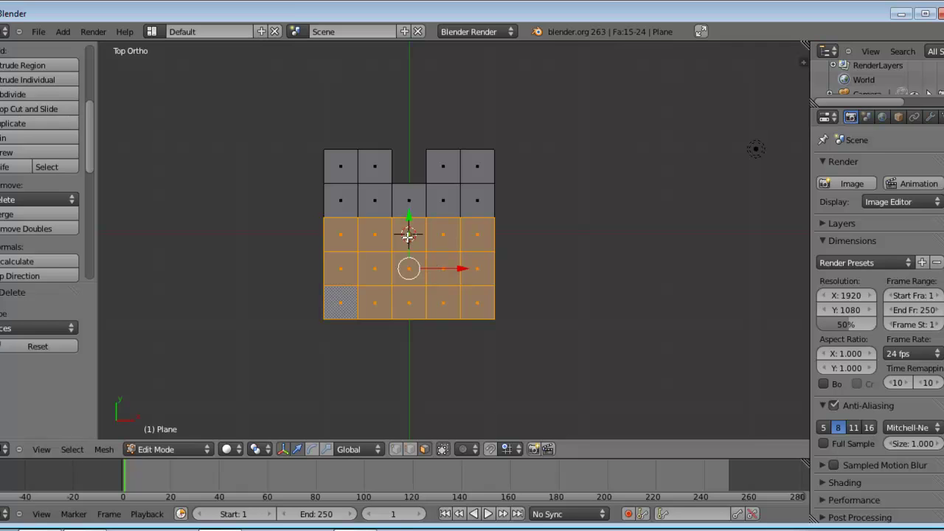
left_click(409, 234)
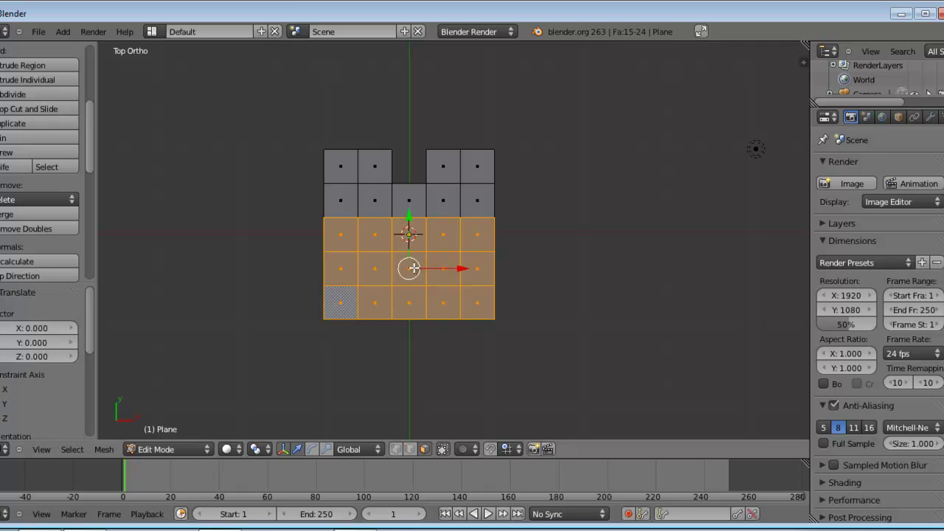
right_click(409, 269, "shift")
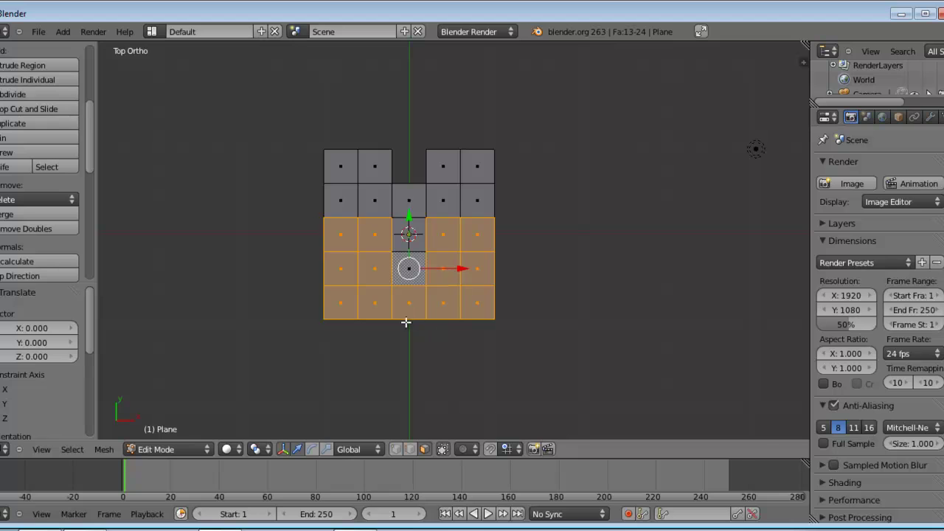
left_click_drag(365, 274, 385, 273)
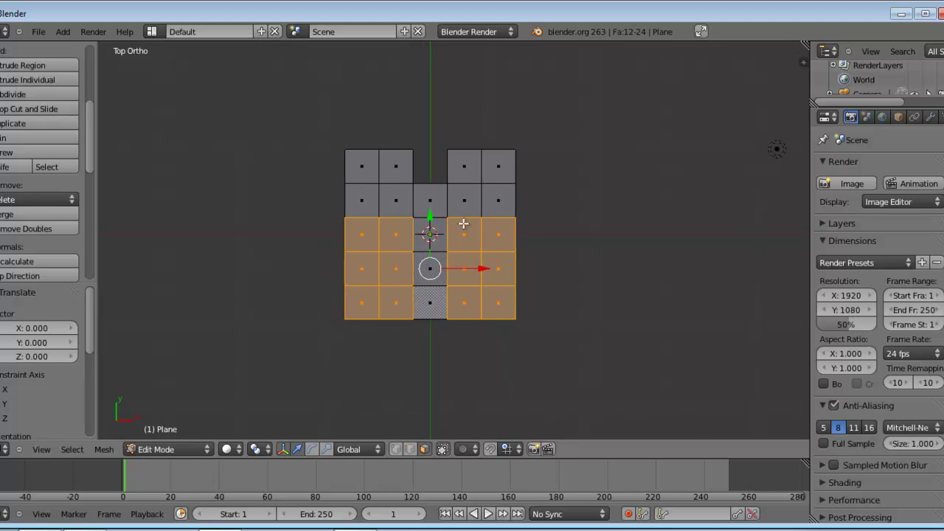
right_click(465, 200, "shift")
right_click(504, 200, "shift")
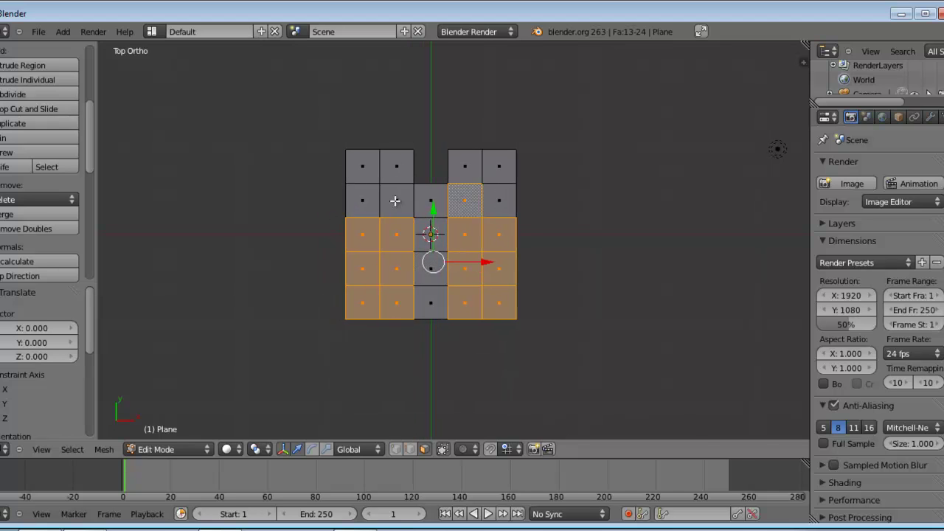
right_click(394, 200, "shift")
left_click_drag(321, 243, 320, 224)
right_click(336, 214, "shift")
left_click_drag(437, 283, 444, 287)
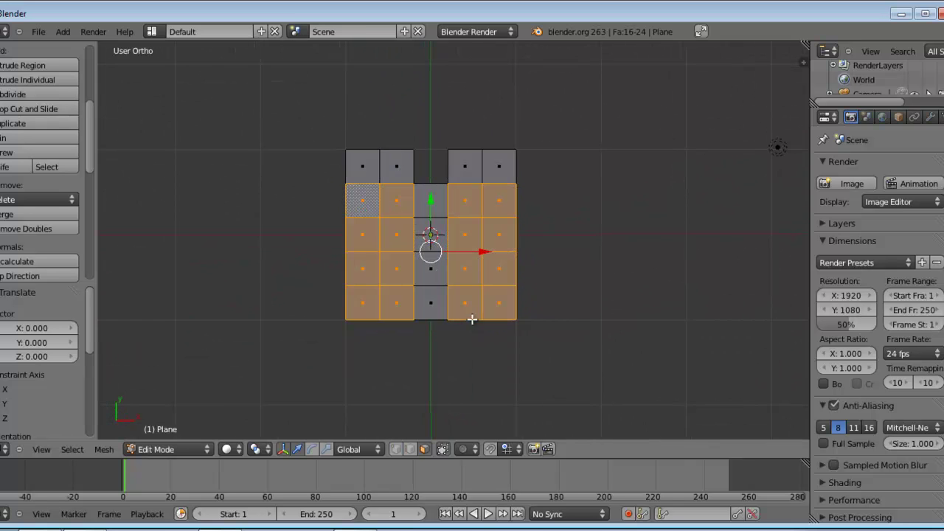
key("KP_7")
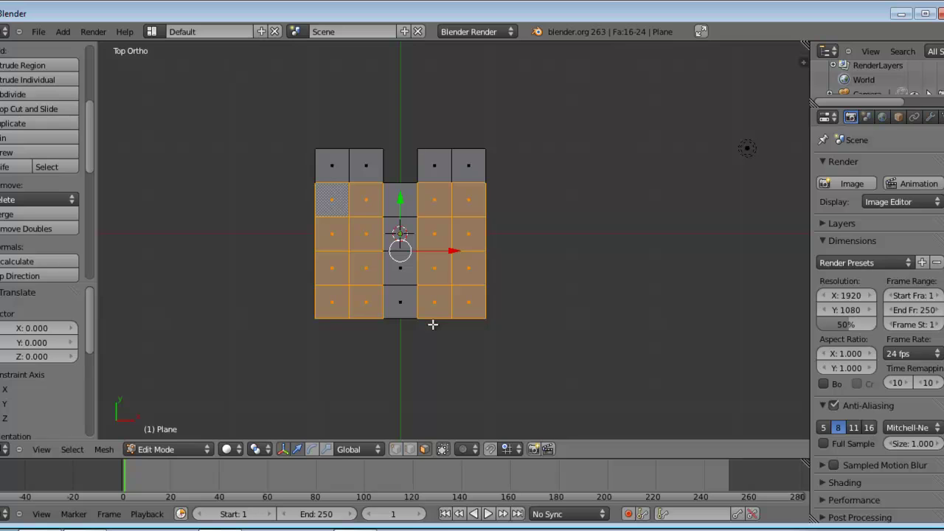
key("x")
left_click(433, 325)
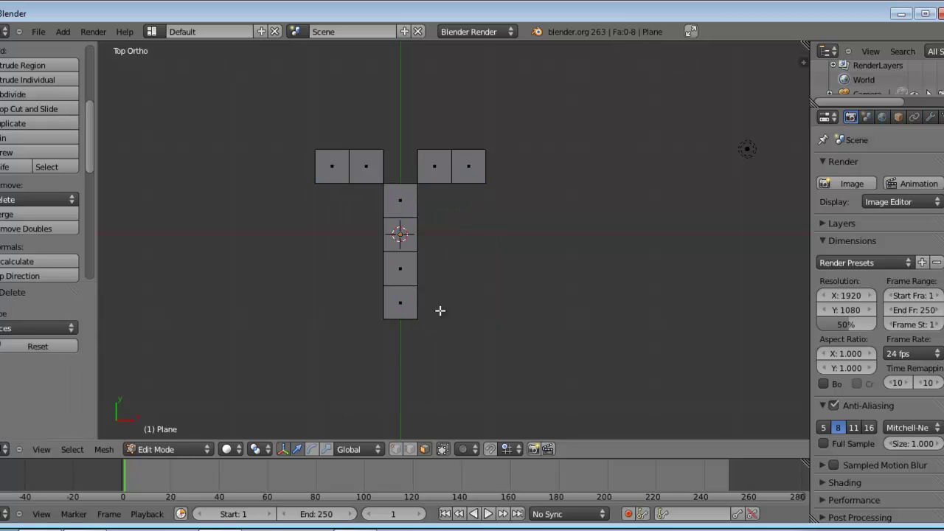
left_click_drag(449, 286, 435, 309)
key("KP_7")
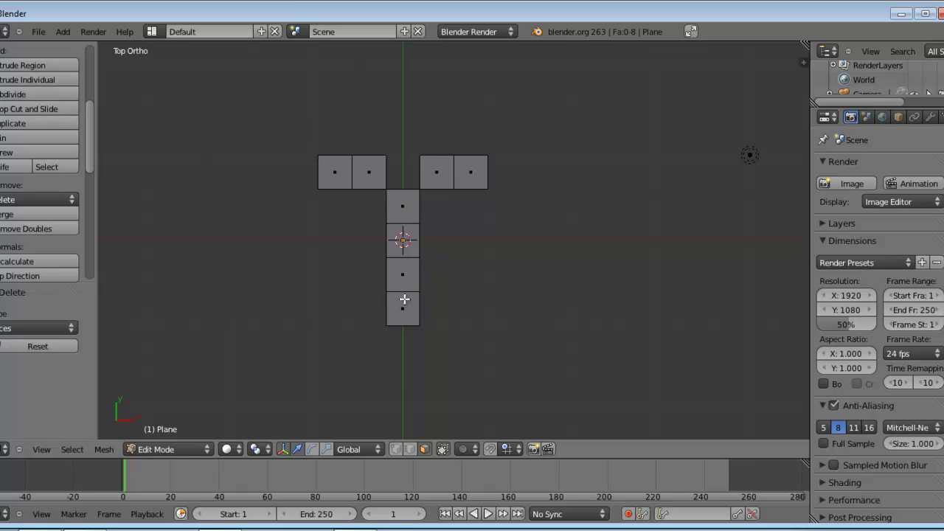
left_click(410, 449)
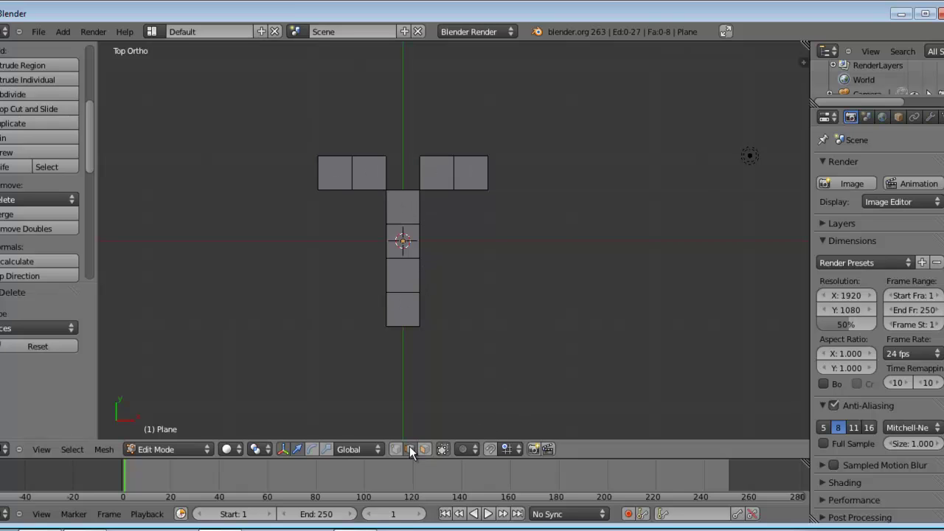
right_click(401, 327)
left_click(405, 376)
left_click_drag(375, 329, 400, 304)
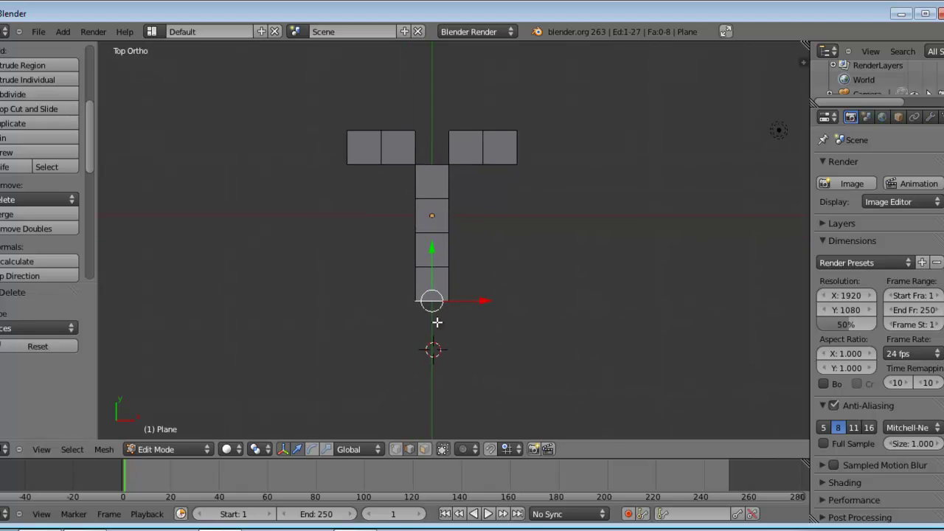
key("e")
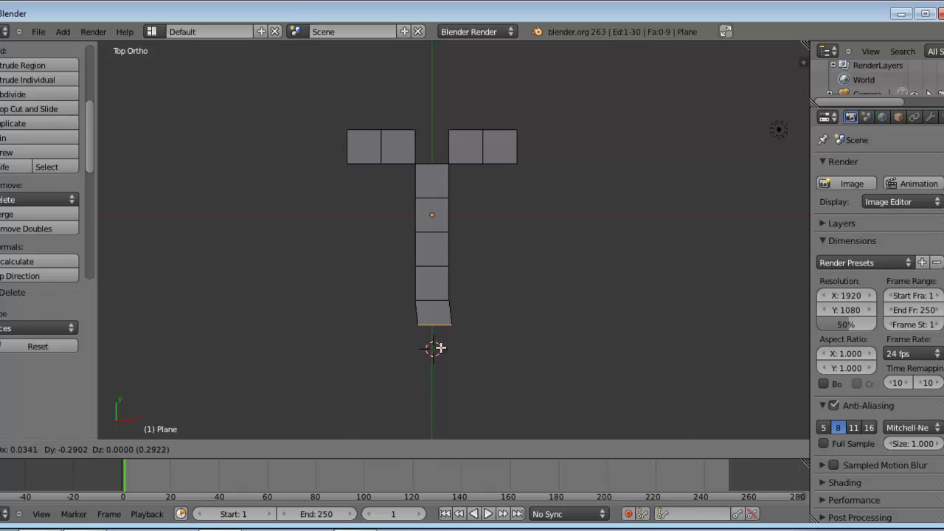
key("y")
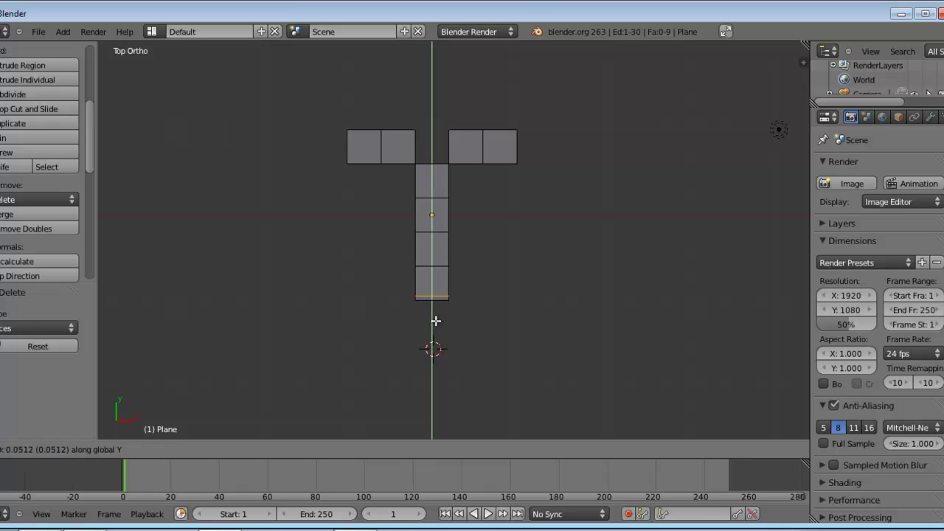
left_click(435, 320)
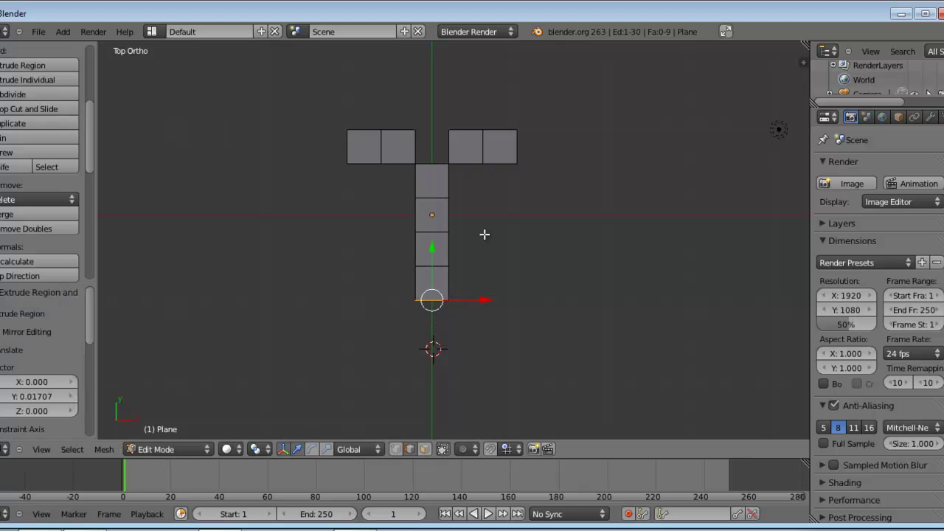
key("ctrl+z")
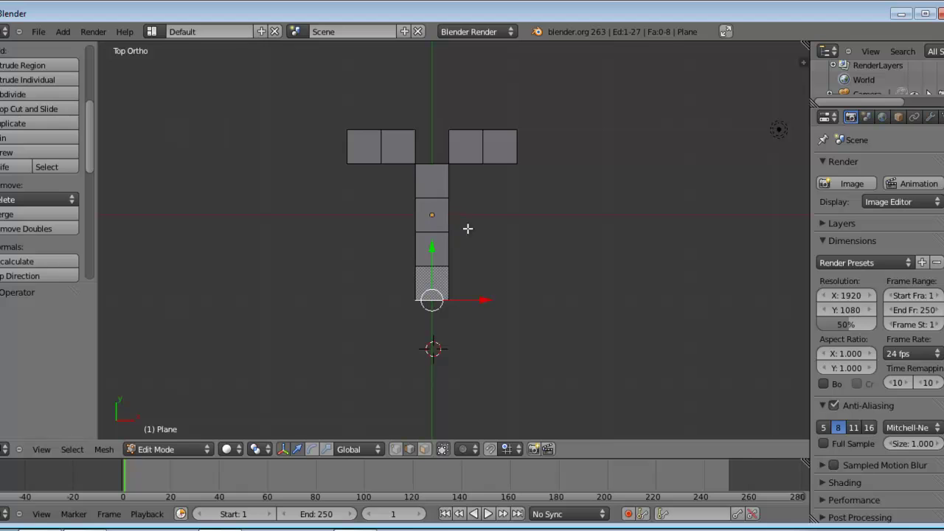
key("ctrl+z")
left_click(396, 450)
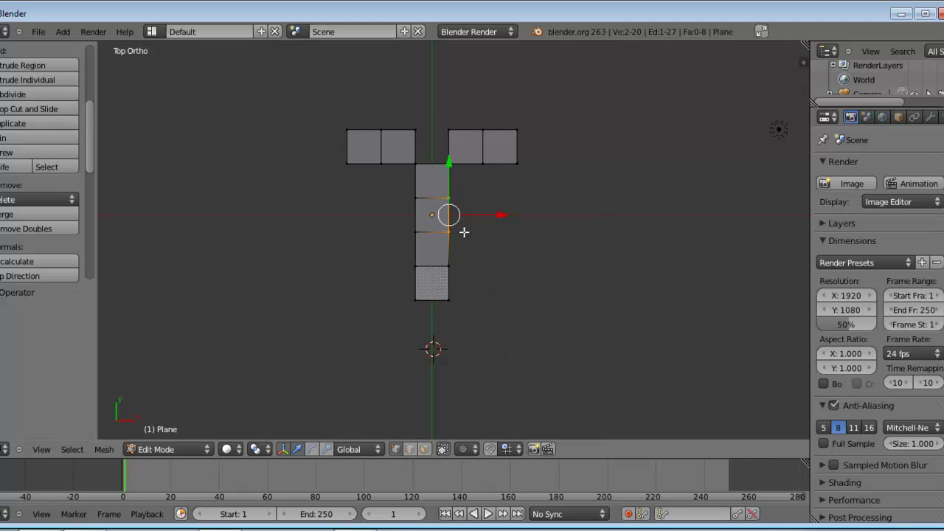
key("a")
key("b")
mouse_move(459, 194)
left_mouse_down()
mouse_move(443, 200)
mouse_move(452, 204)
left_mouse_up()
key("g")
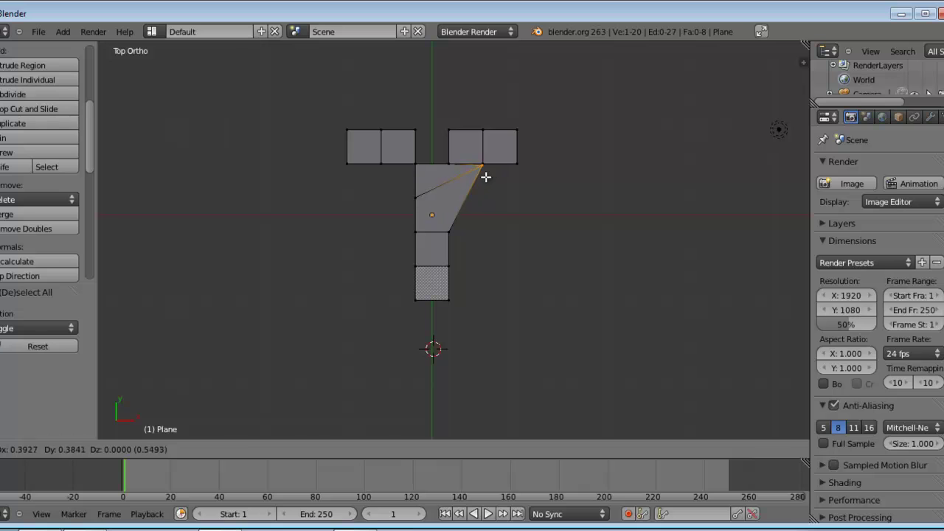
right_click(494, 315)
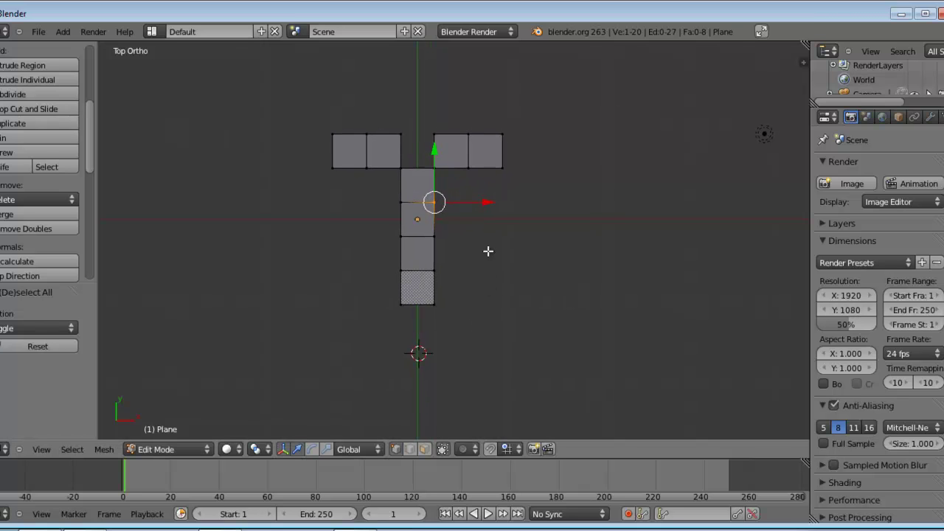
Step: Fill new faces at the right stem junction and the top-left gap
key("a")
key("b")
left_click_drag(424, 159, 456, 166)
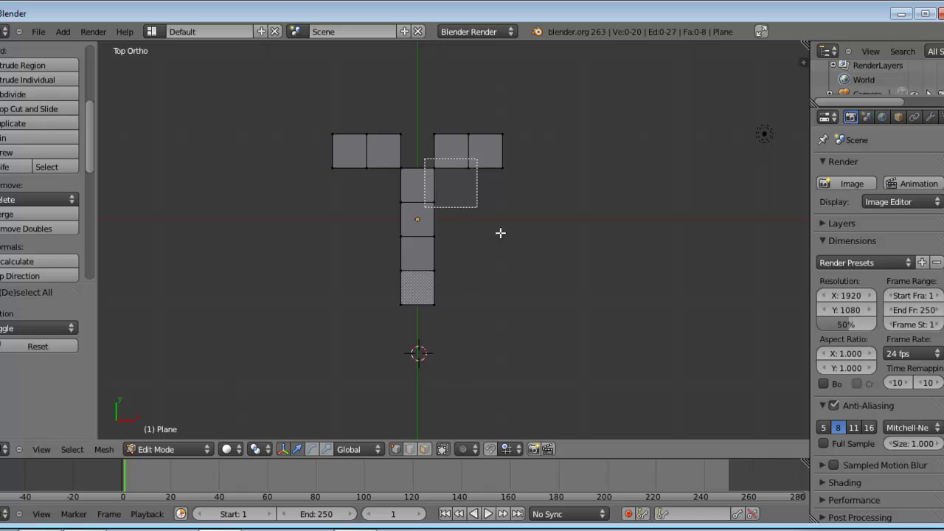
left_click_drag(496, 233, 490, 237)
key("f")
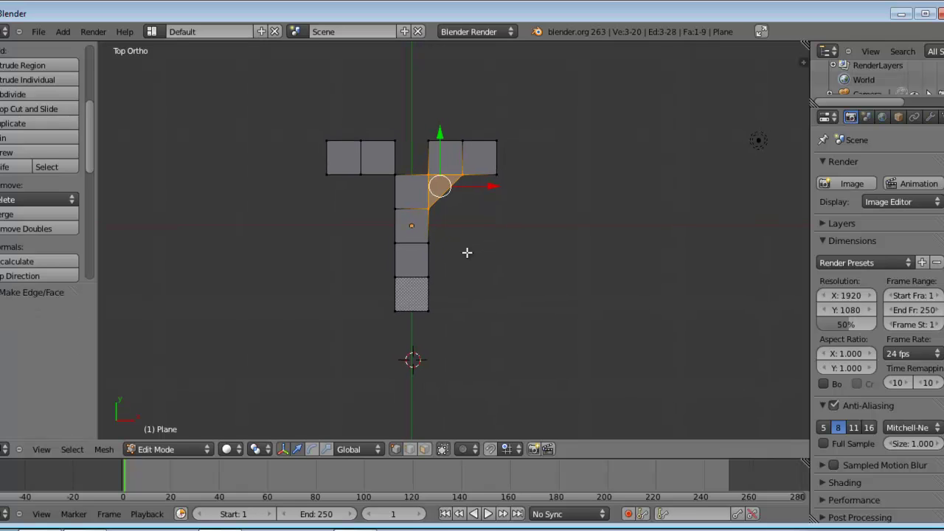
key("a")
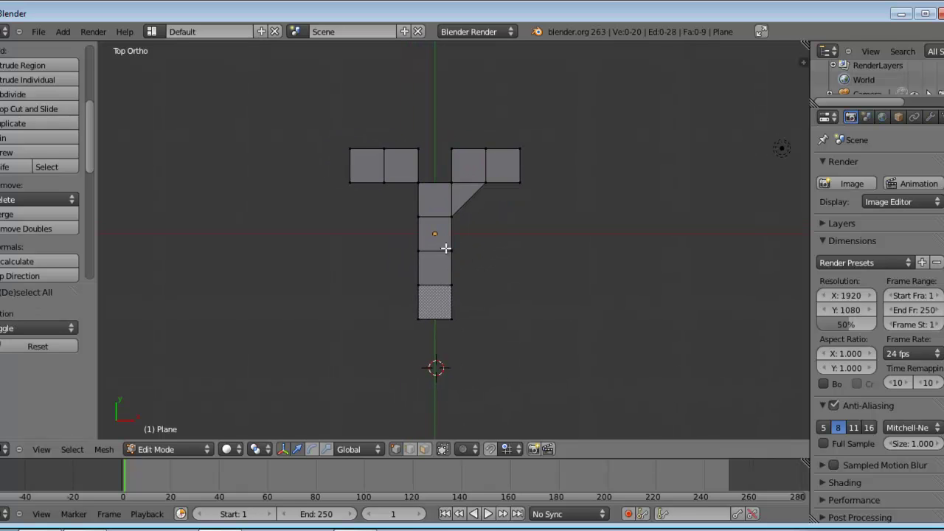
key("b")
left_click_drag(377, 174, 423, 223)
key("f")
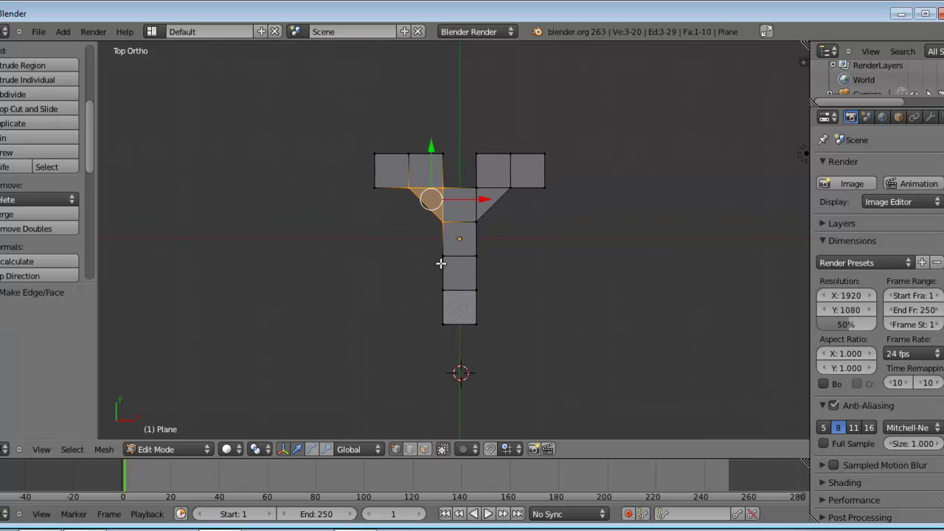
Step: Select the four vertices around the remaining top-bar hole and fill it
key("a")
left_click_drag(519, 273, 503, 256)
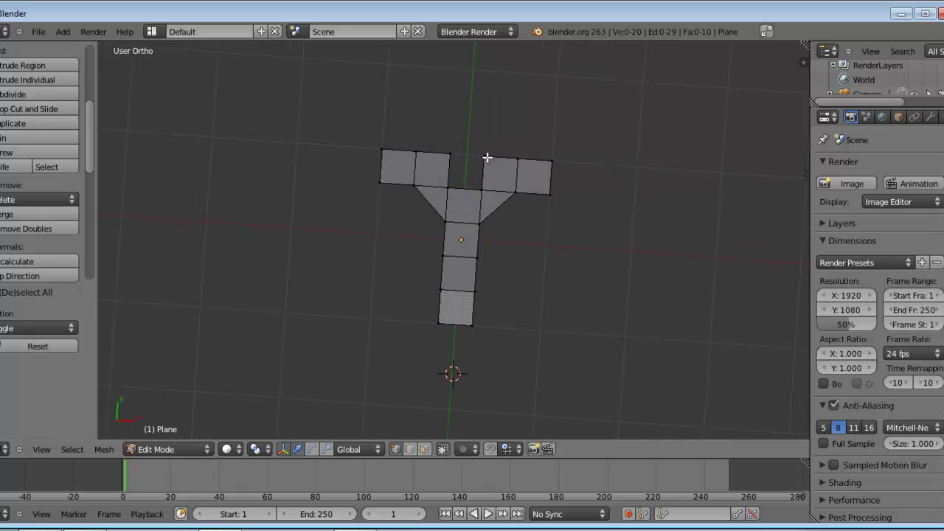
key("b")
left_click_drag(438, 140, 486, 201)
key("f")
left_click_drag(464, 262, 472, 253)
Step: In top view, stretch the bottom square's right edge along X and extrude a new face rightward
key("KP_7")
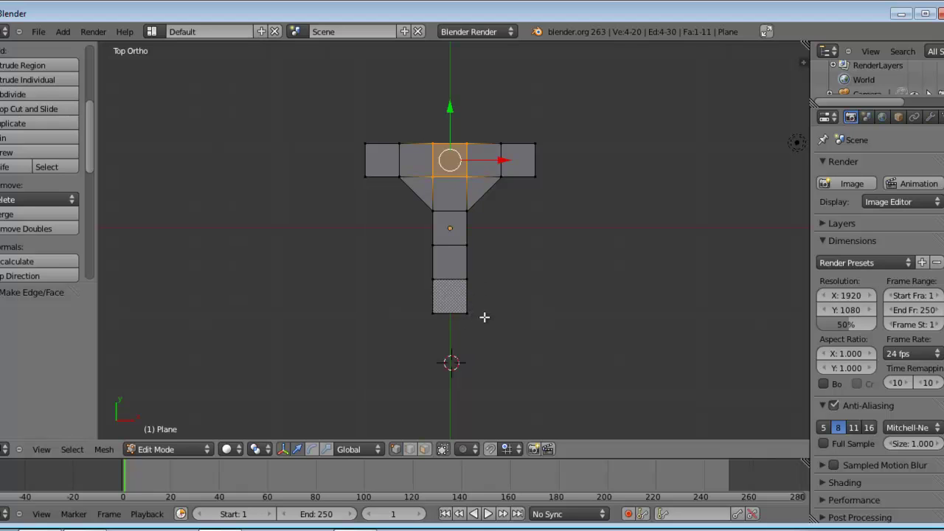
key("a")
key("b")
left_click_drag(462, 270, 474, 304)
key("g")
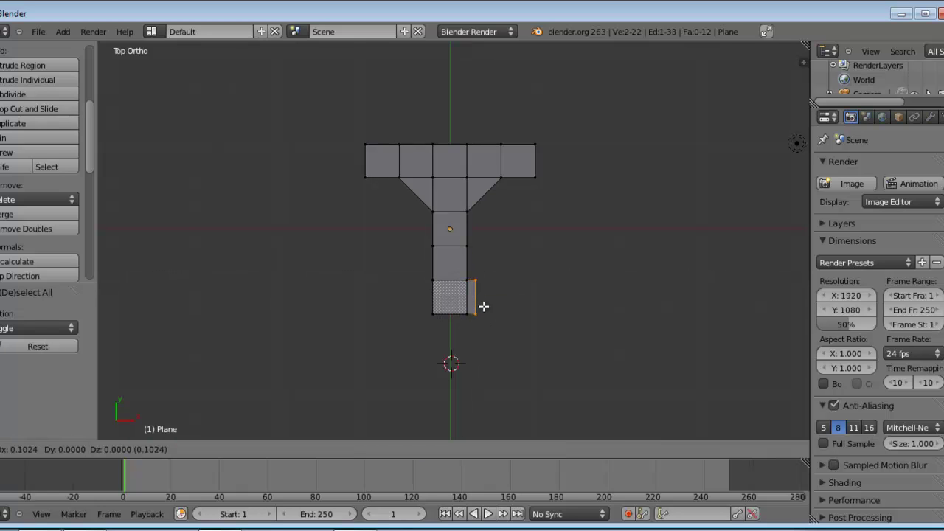
key("x")
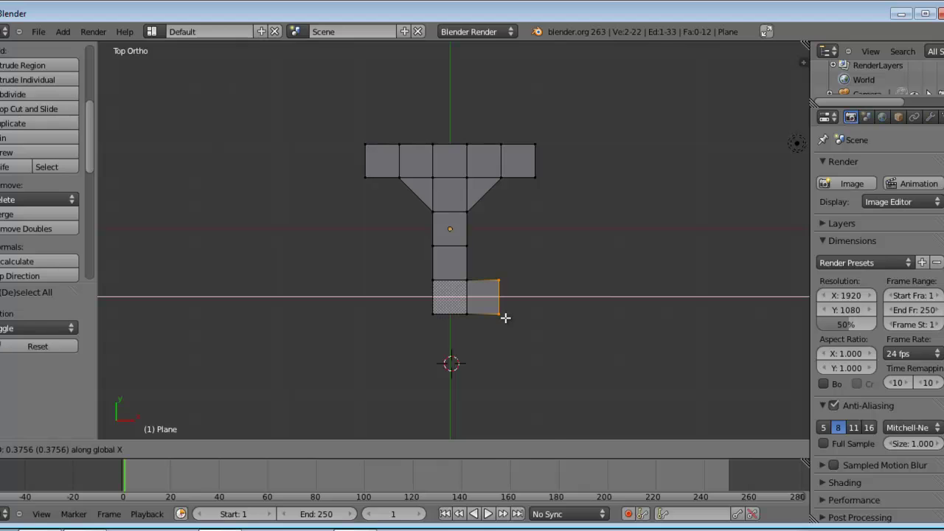
left_click(506, 318)
key("e")
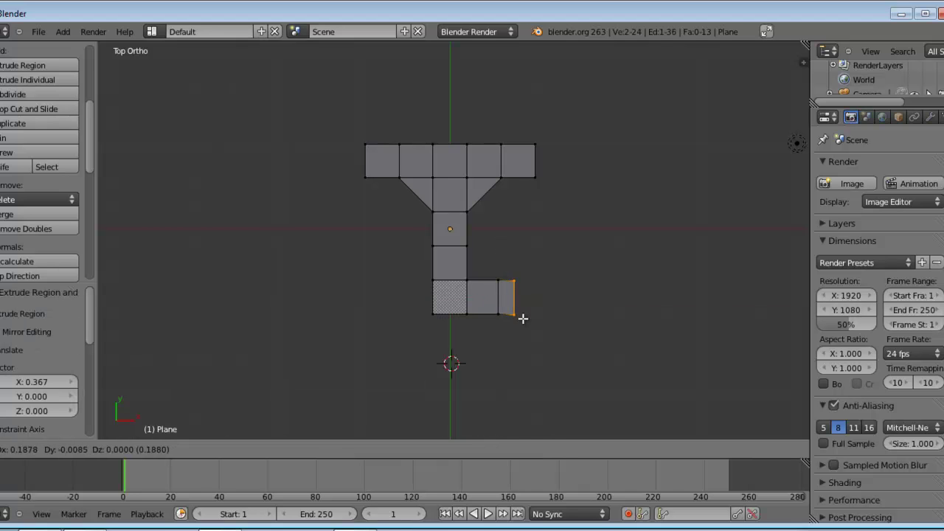
key("x")
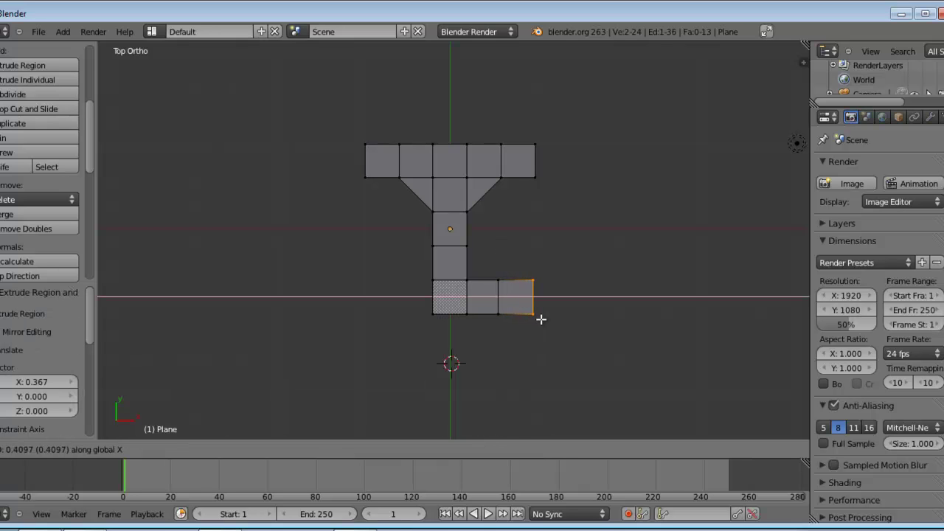
left_click(568, 295)
Step: Extrude the bottom square's left edge outward along X and push it further left
key("a")
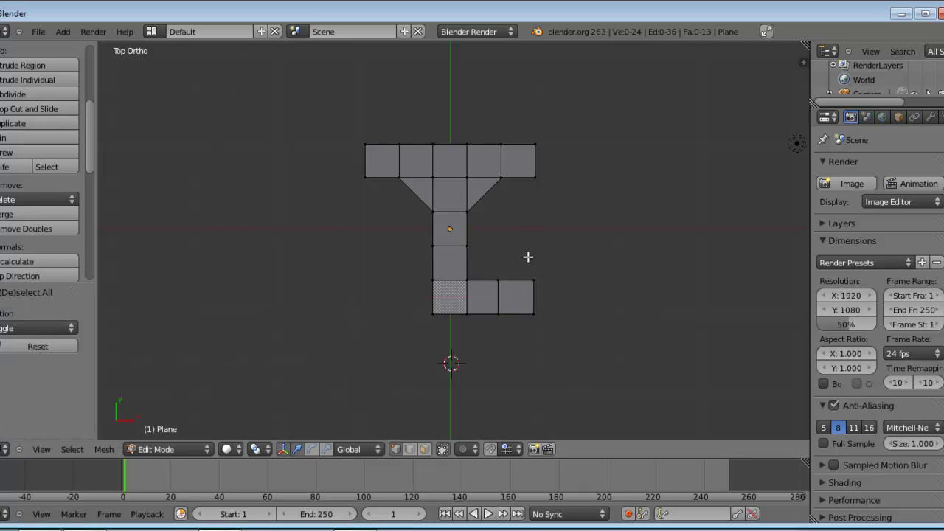
key("b")
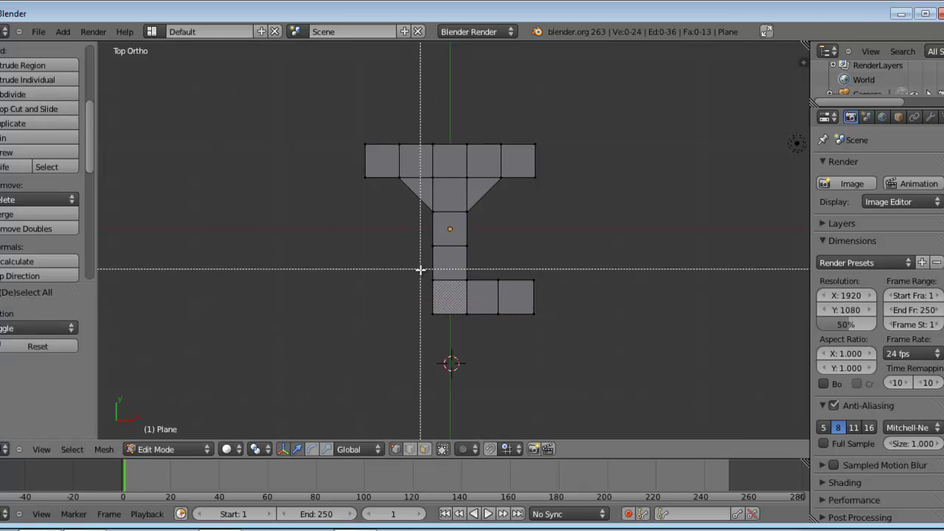
left_click_drag(422, 272, 438, 323)
key("e")
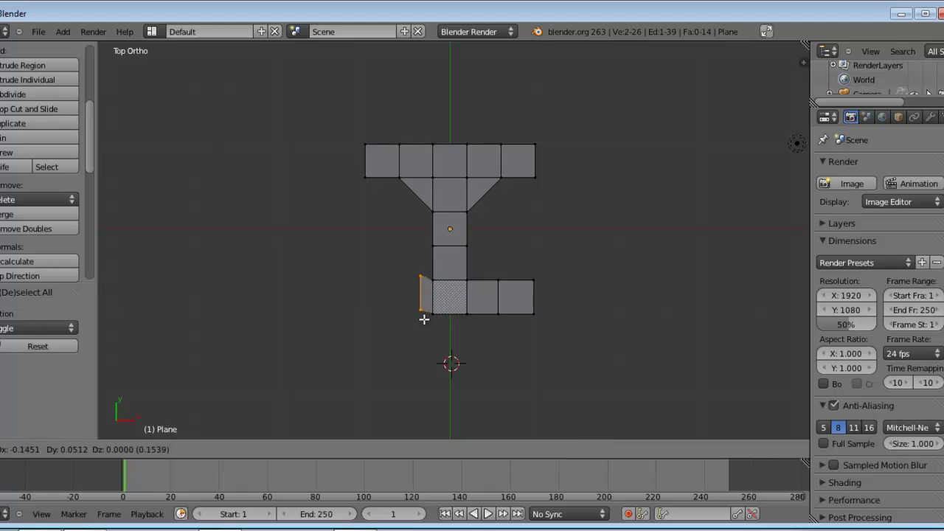
key("x")
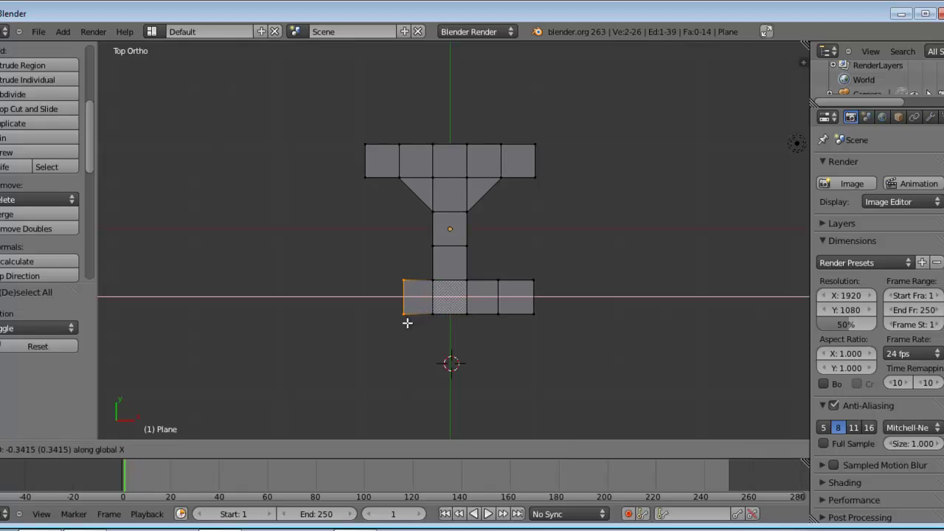
left_click(415, 322)
key("g")
left_click(378, 323)
Step: Add an edge loop through the left bottom face, sliding it along X
key("a")
key("ctrl+r")
left_click(410, 297)
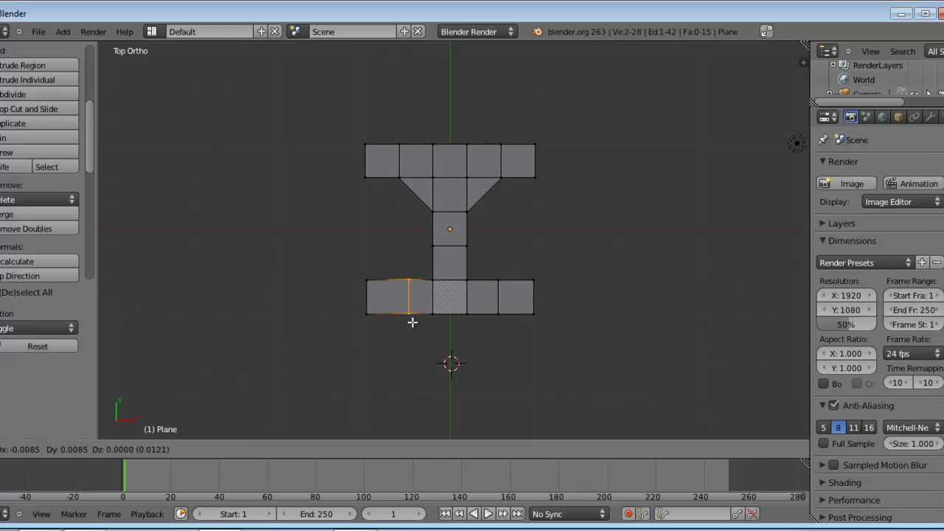
key("x")
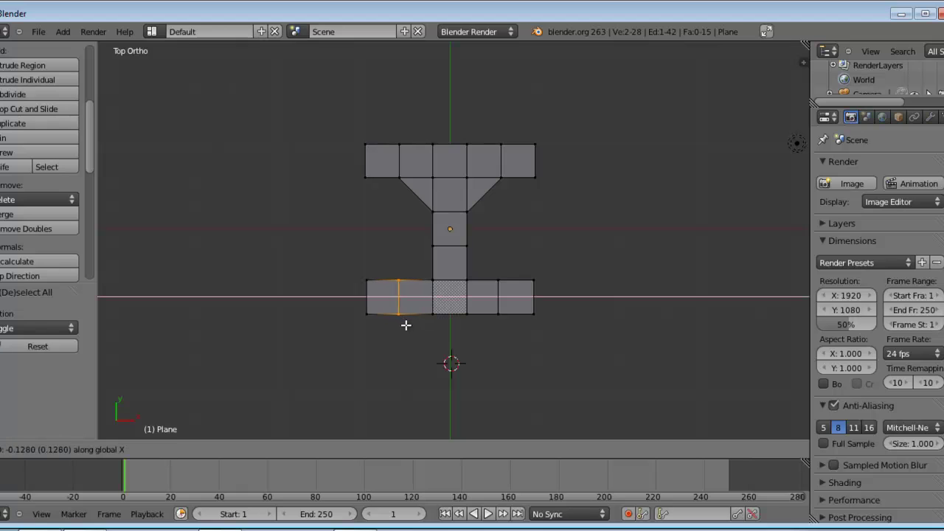
left_click(406, 325)
Step: Fill sloped faces joining the stem to the right and left bottom bars
key("a")
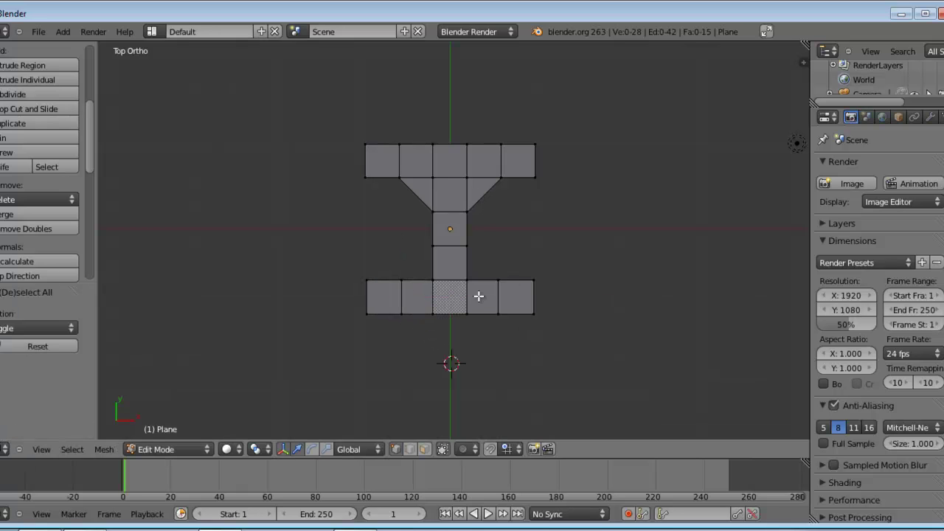
key("b")
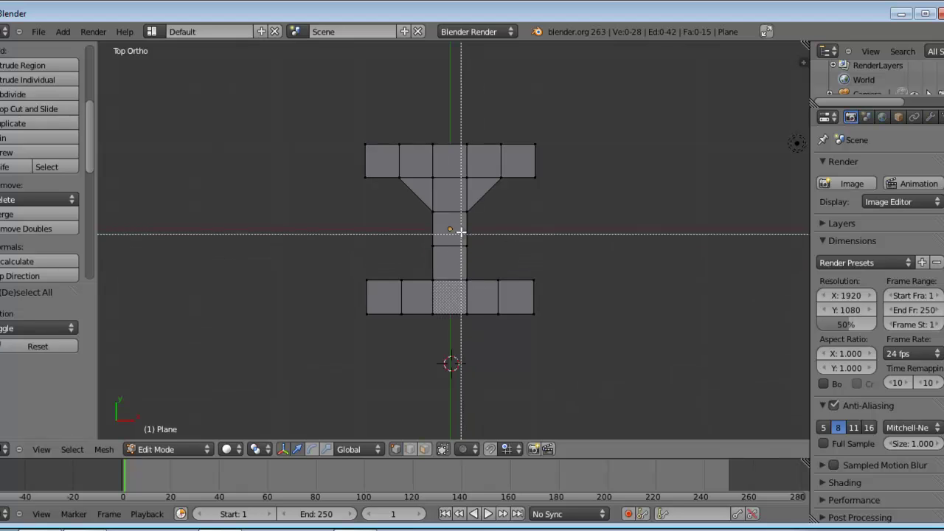
left_click_drag(461, 232, 500, 292)
key("f")
key("a")
key("b")
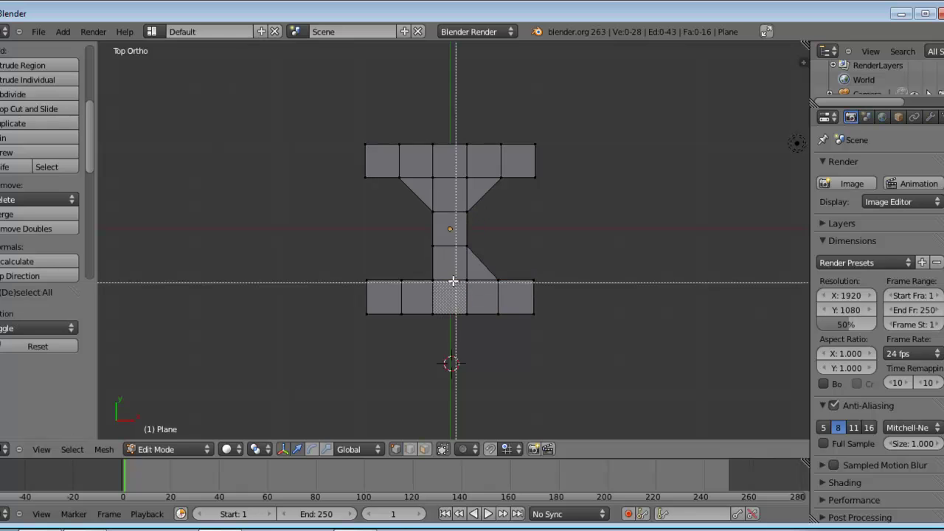
key("Escape")
left_click_drag(398, 232, 442, 288)
key("f")
key("a")
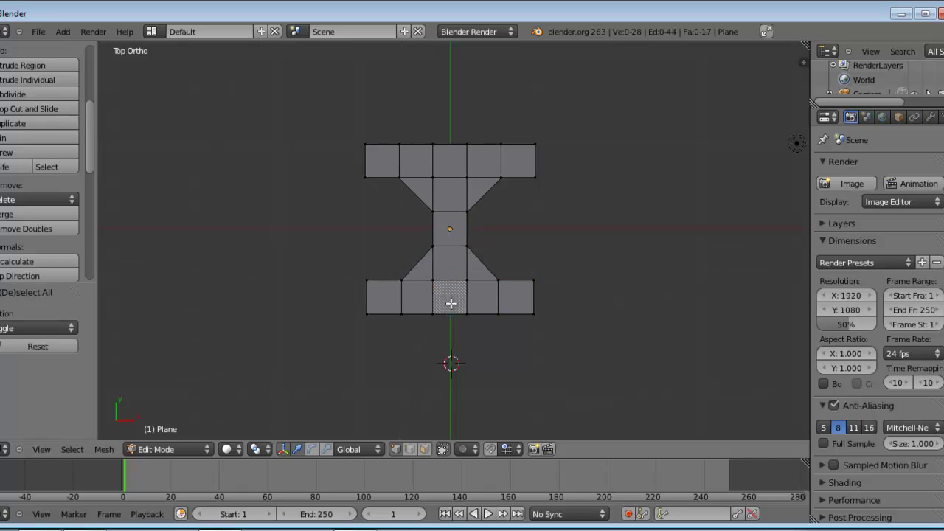
left_click_drag(595, 305, 532, 289)
left_click_drag(562, 322, 339, 197)
left_click_drag(364, 241, 436, 263)
key("KP_1")
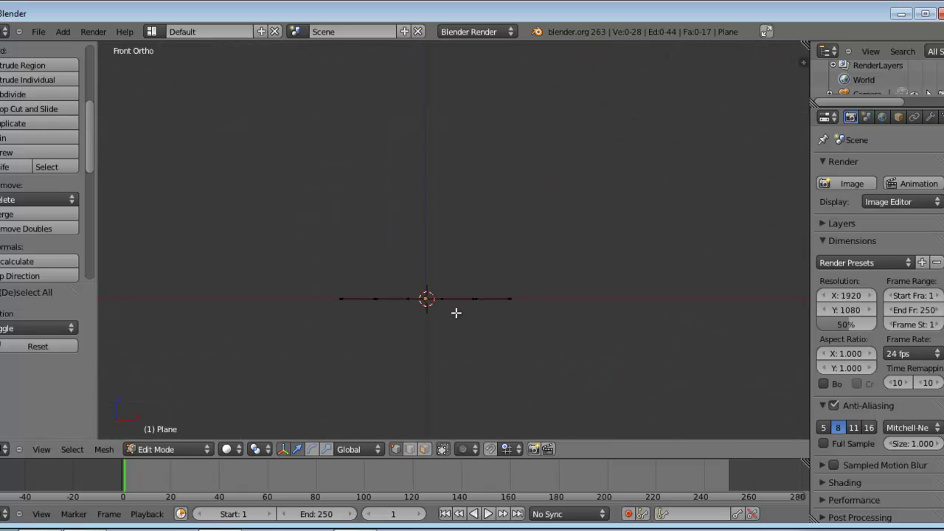
key("a")
key("a")
key("b")
left_click_drag(279, 268, 480, 331)
key("e")
left_click(438, 312)
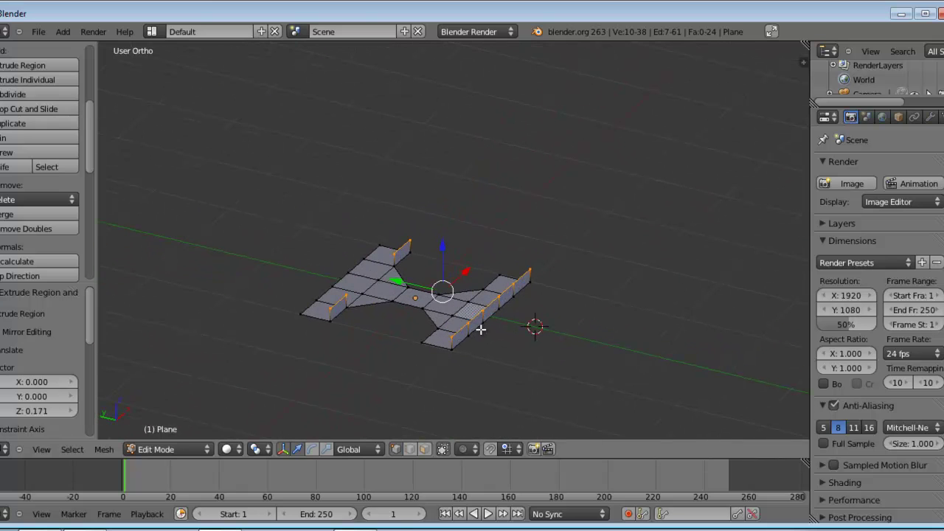
left_click_drag(406, 313, 446, 320)
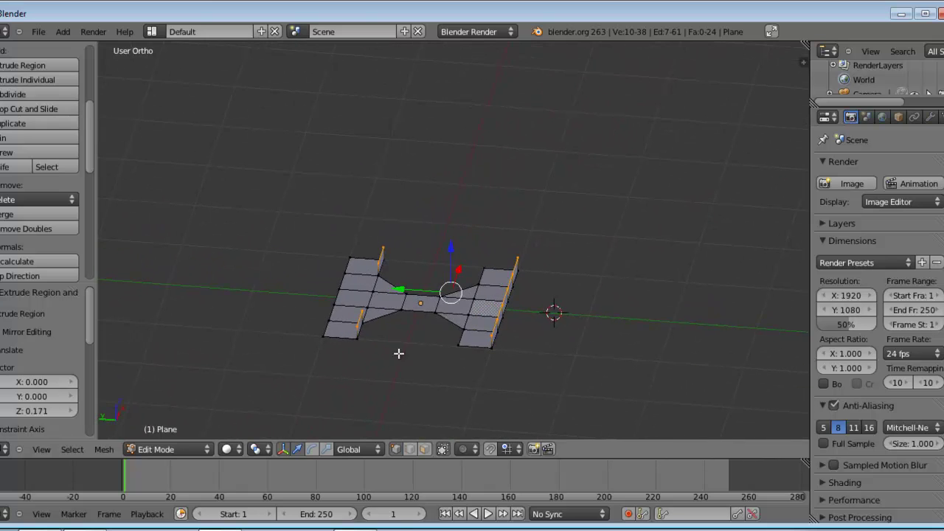
left_click_drag(392, 359, 442, 453)
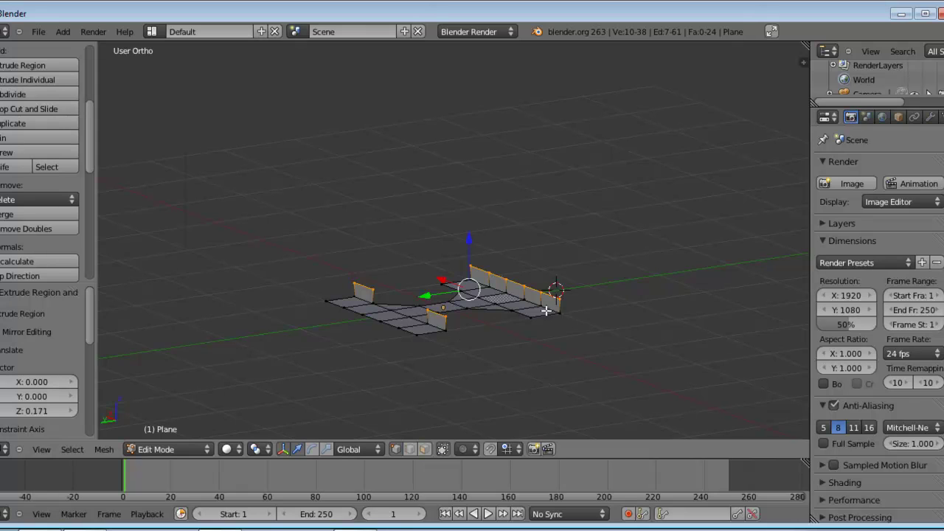
left_click_drag(581, 302, 459, 331)
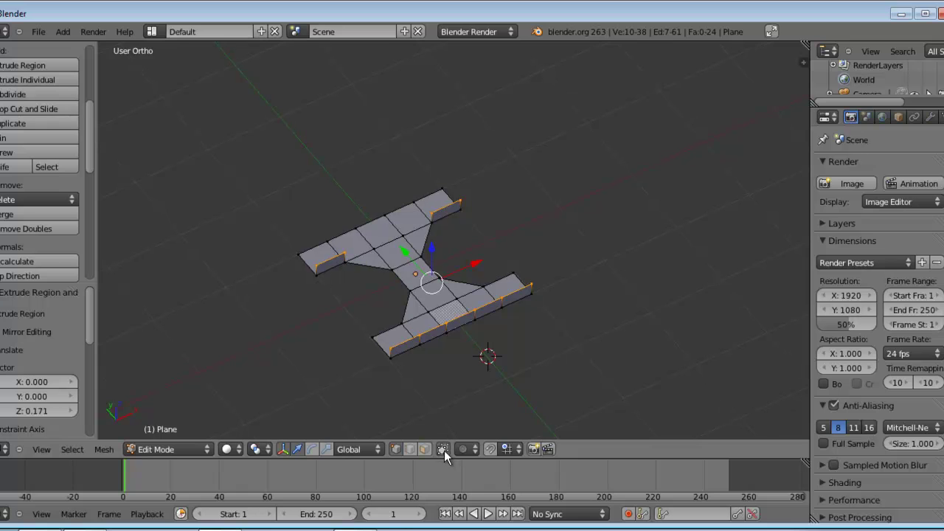
Step: Undo the partial extrusion, then extrude the whole mesh upward about 0.205 in front view
key("ctrl+z")
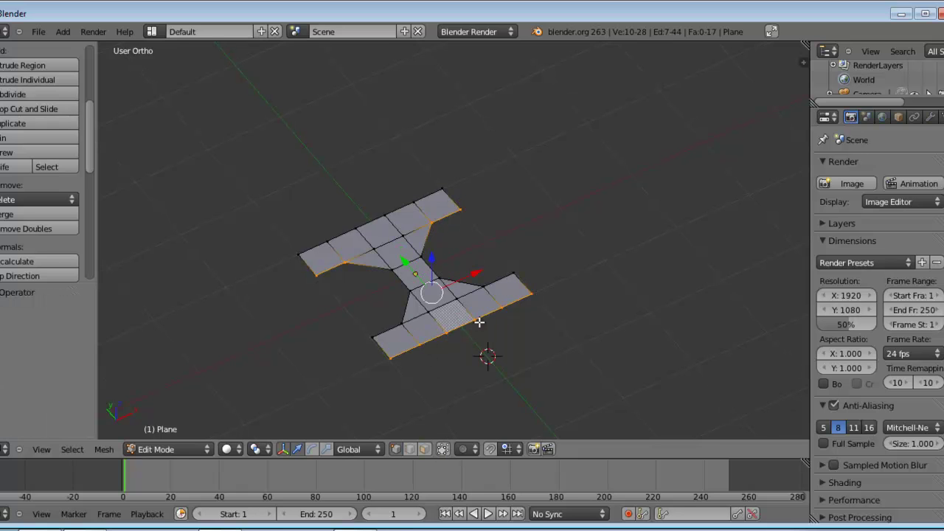
key("KP_1")
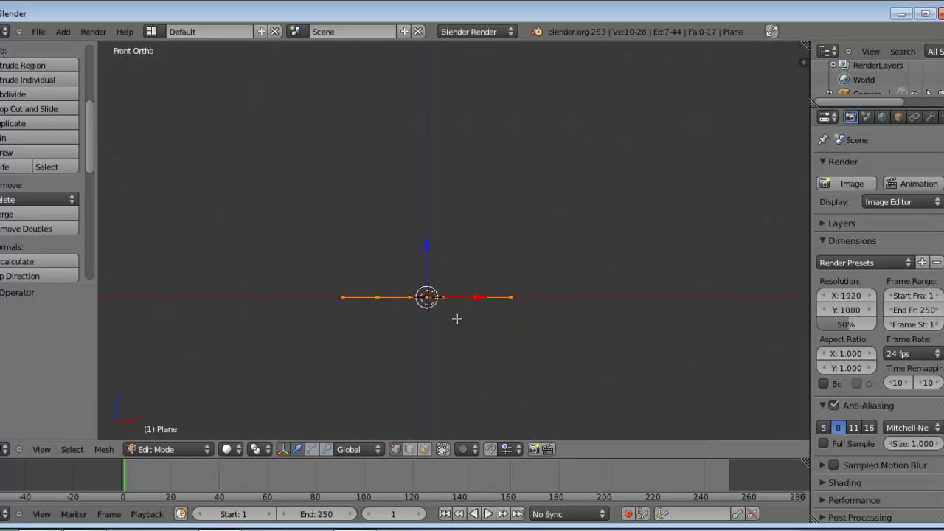
key("b")
left_click_drag(324, 261, 559, 324)
key("KP_1")
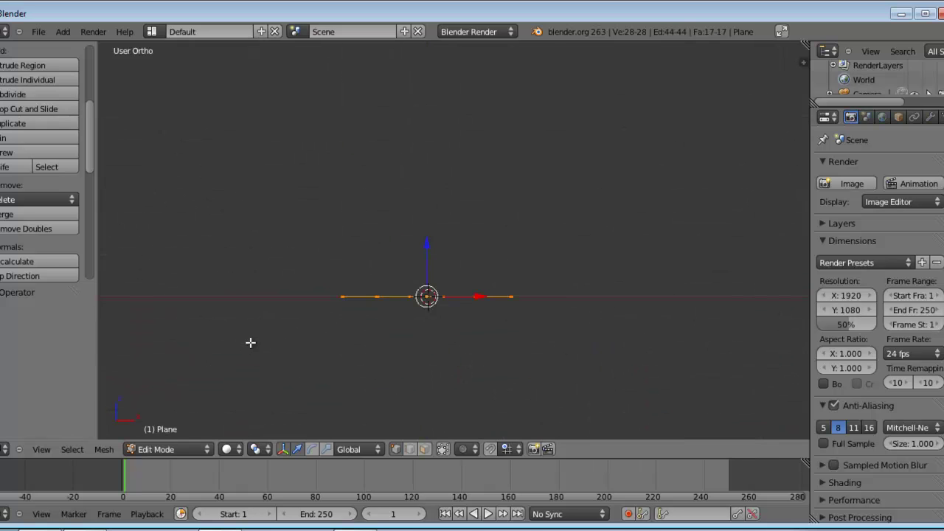
key("e")
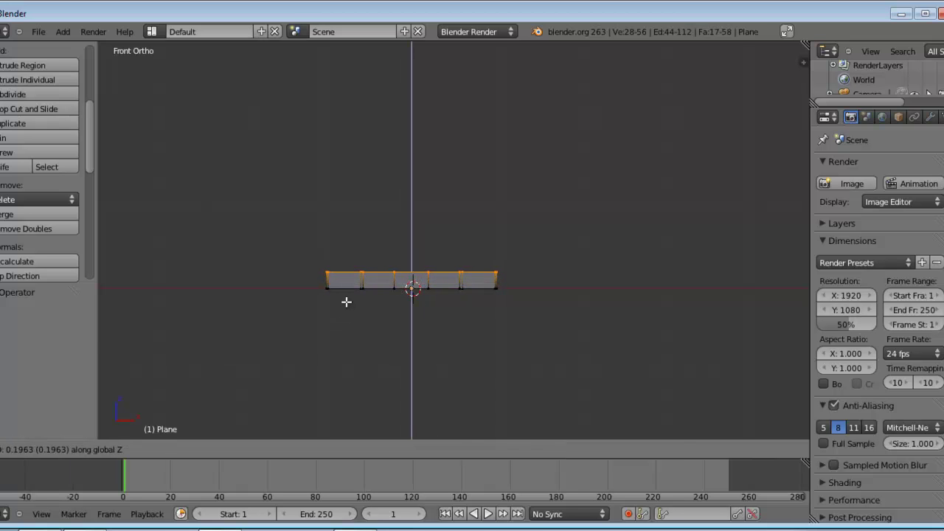
left_click(347, 302)
Step: Check the thickened letter in wireframe, return to Object Mode, and view it from above
mouse_move(312, 268)
left_mouse_down()
mouse_move(337, 305)
mouse_move(381, 310)
mouse_move(295, 297)
mouse_move(253, 347)
mouse_move(217, 251)
mouse_move(136, 214)
mouse_move(149, 162)
mouse_move(487, 130)
mouse_move(347, 305)
mouse_move(380, 297)
mouse_move(354, 270)
mouse_move(383, 228)
mouse_move(405, 236)
left_mouse_up()
key("a")
key("z")
key("z")
key("Tab")
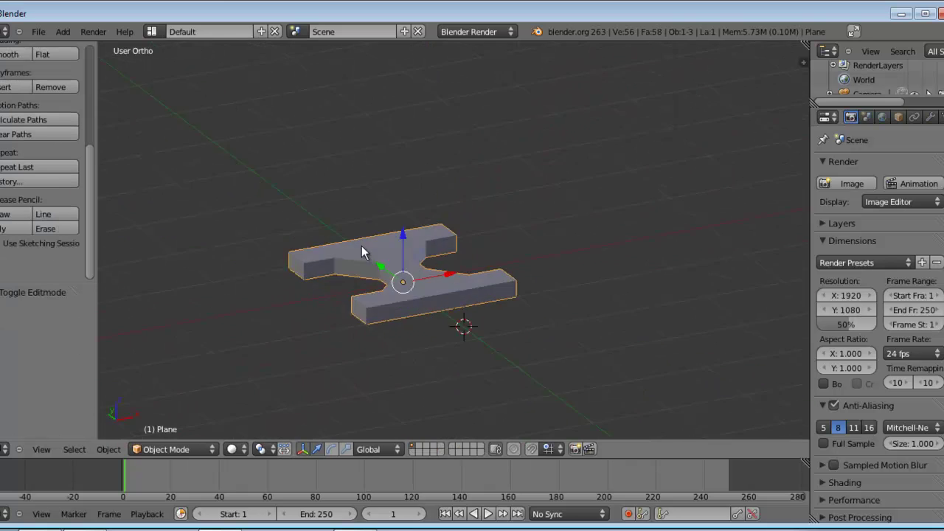
left_click_drag(341, 240, 462, 258)
left_click_drag(439, 291, 413, 195)
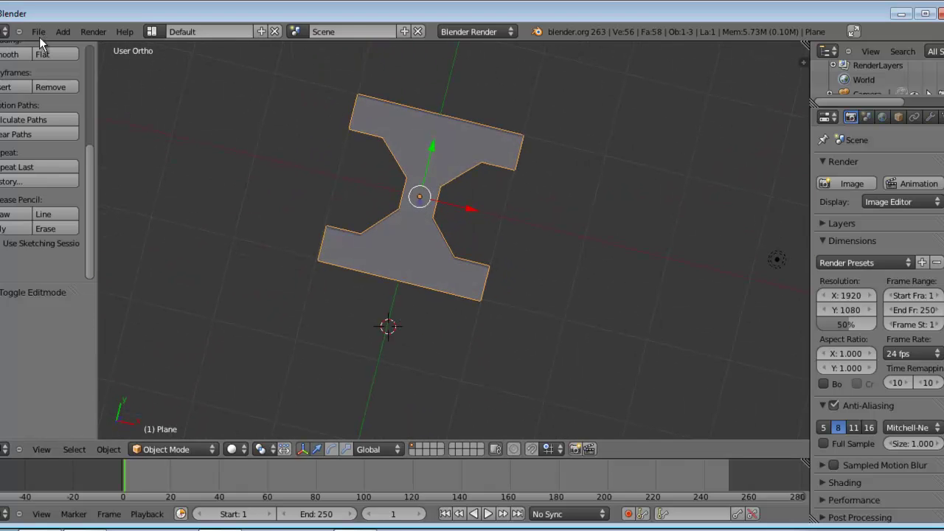
Step: Select the camera and clear its rotation and location
left_click_drag(716, 242, 714, 220)
left_click_drag(487, 302, 527, 317)
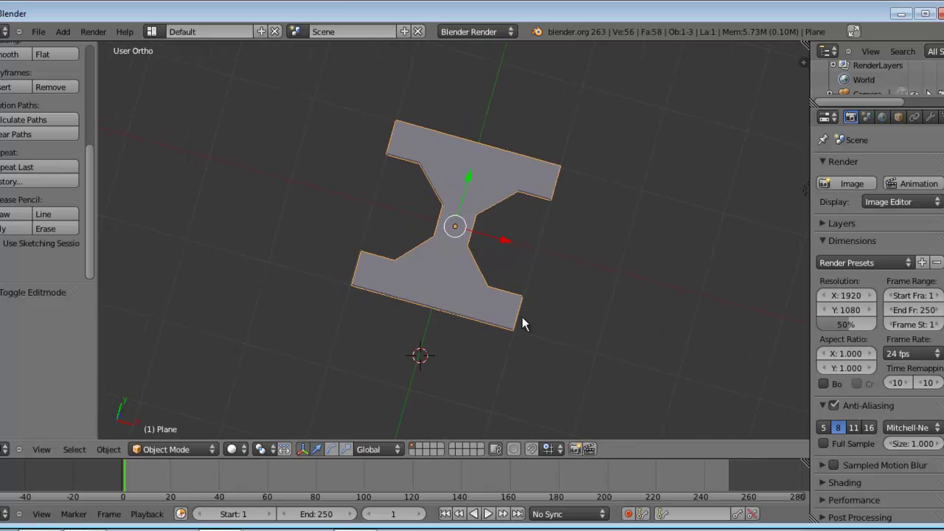
key("KP_7")
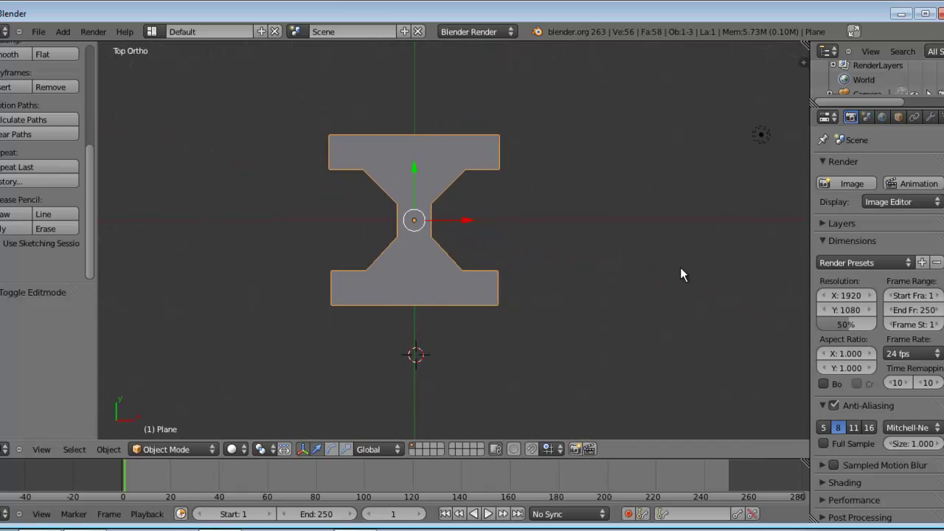
key("KP_0")
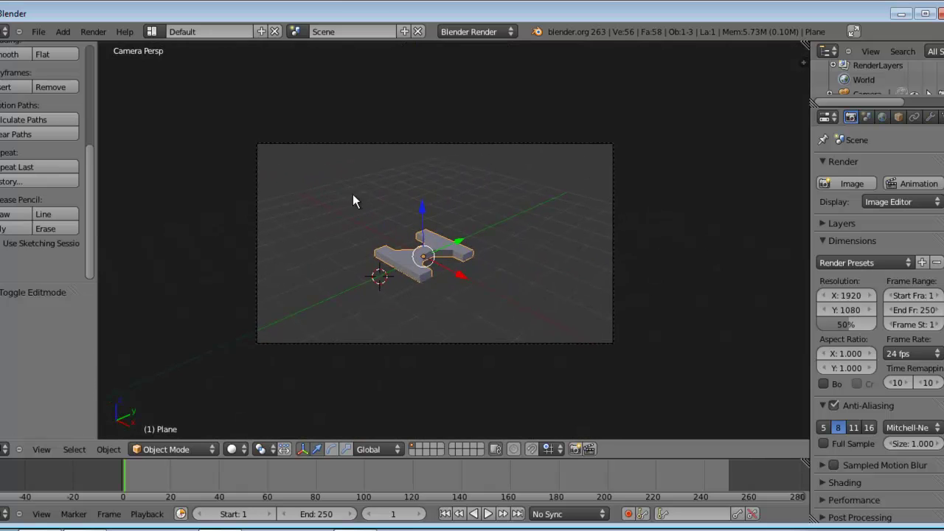
right_click(538, 337)
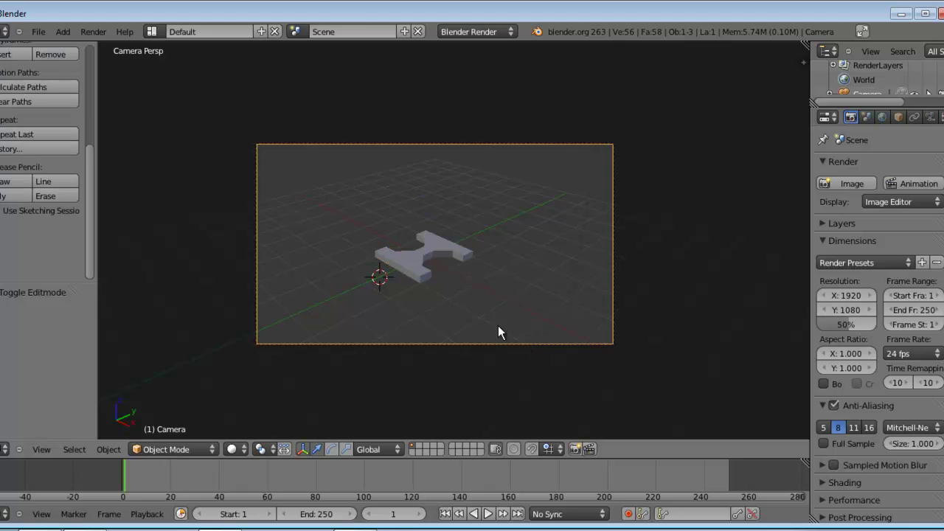
key("alt+r")
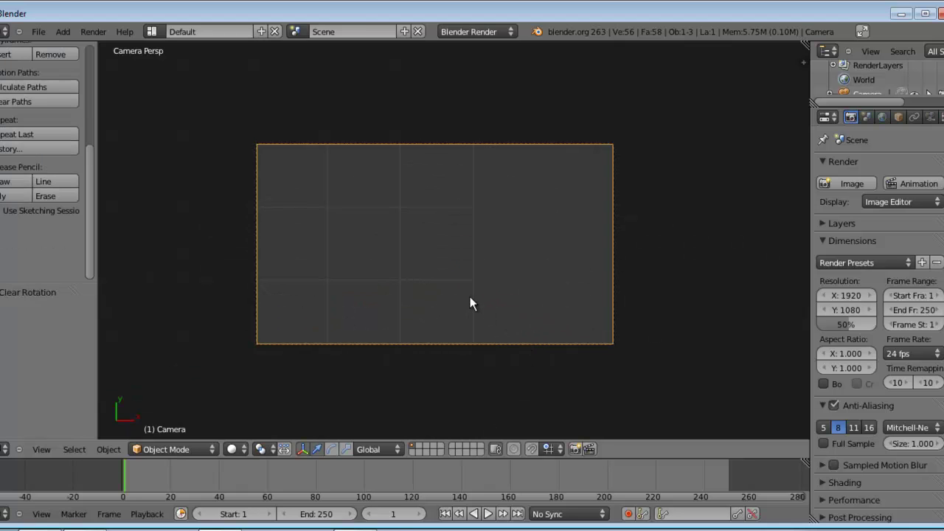
key("alt+g")
Step: Raise the camera along Z to 5.225 and look through it
key("KP_1")
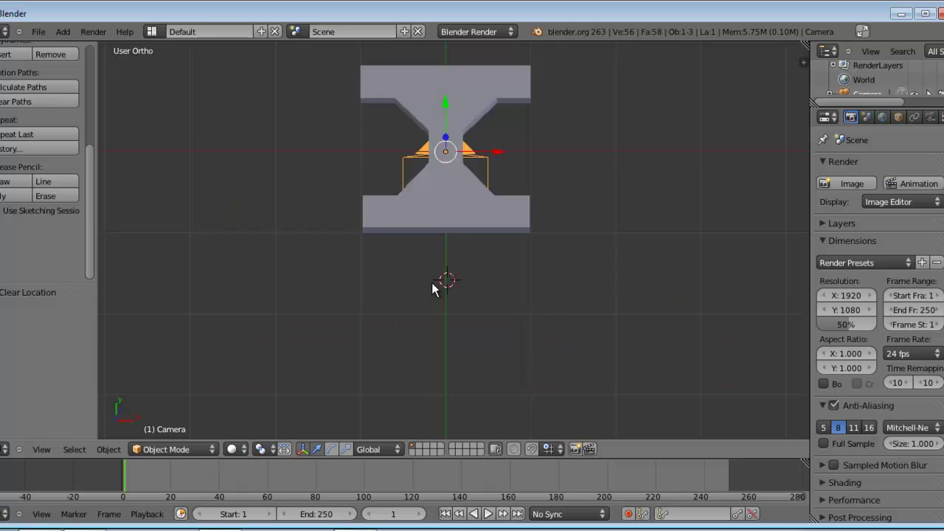
key("KP_1")
scroll(451, 328, "down", 4)
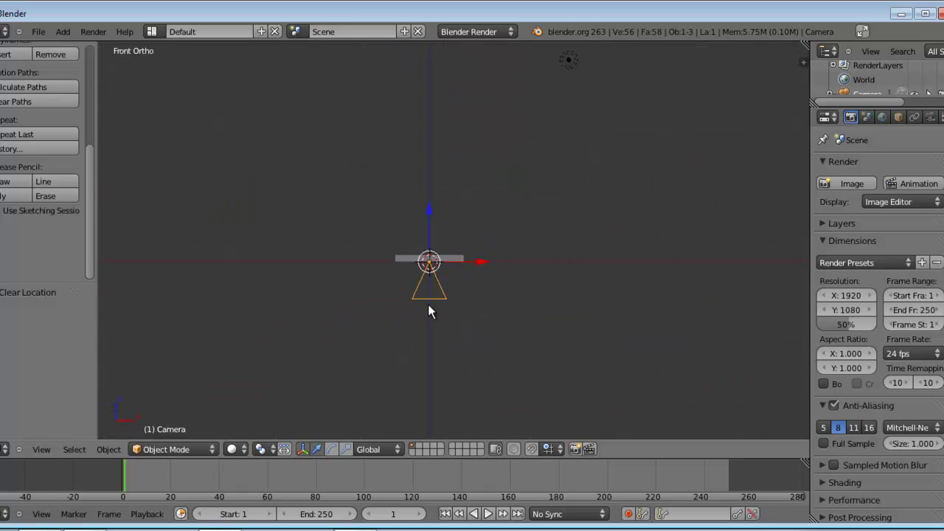
key("g")
key("z")
left_click(413, 150)
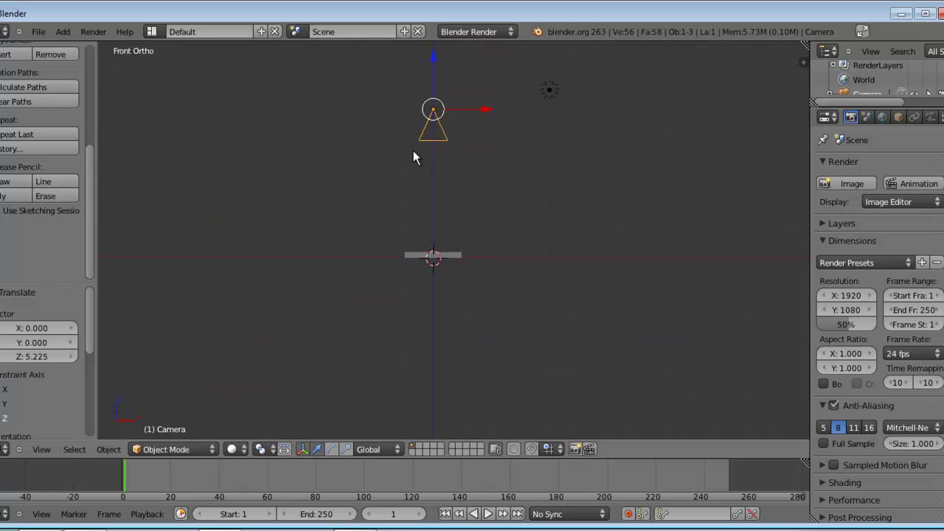
key("KP_0")
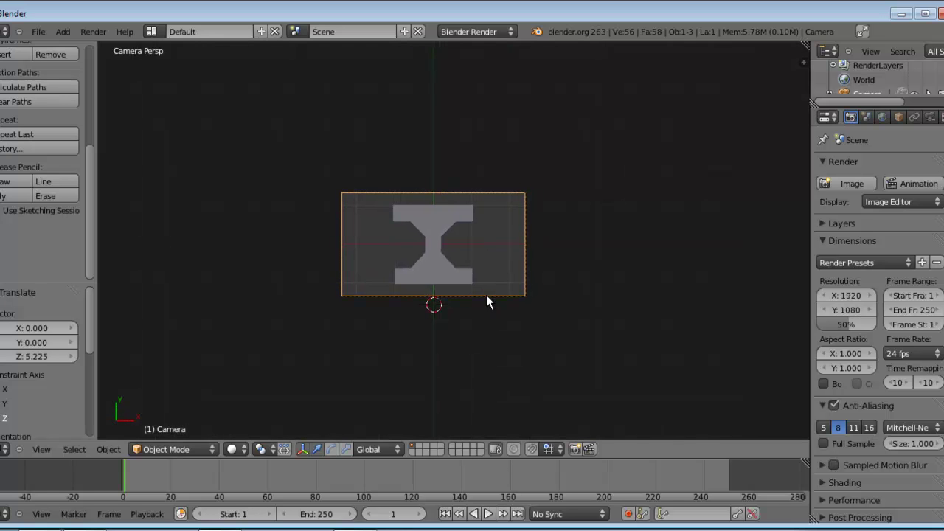
scroll(485, 294, "up", 3)
Step: Set the world Horizon Color to white
key("Home")
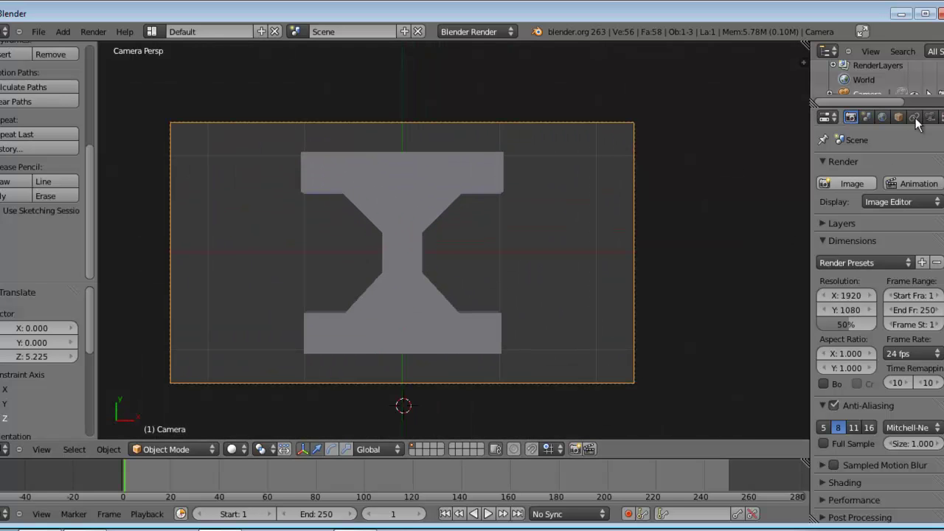
left_click_drag(809, 144, 769, 144)
left_click(842, 117)
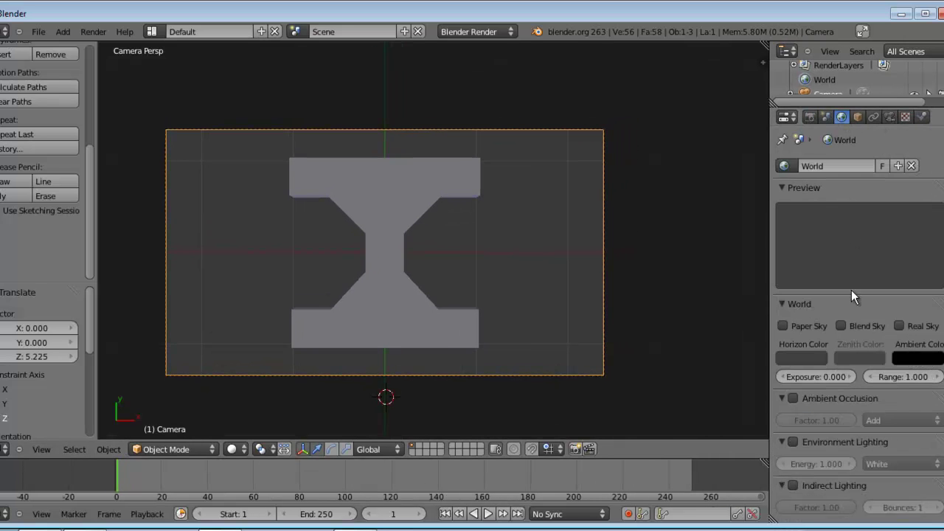
left_click(803, 357)
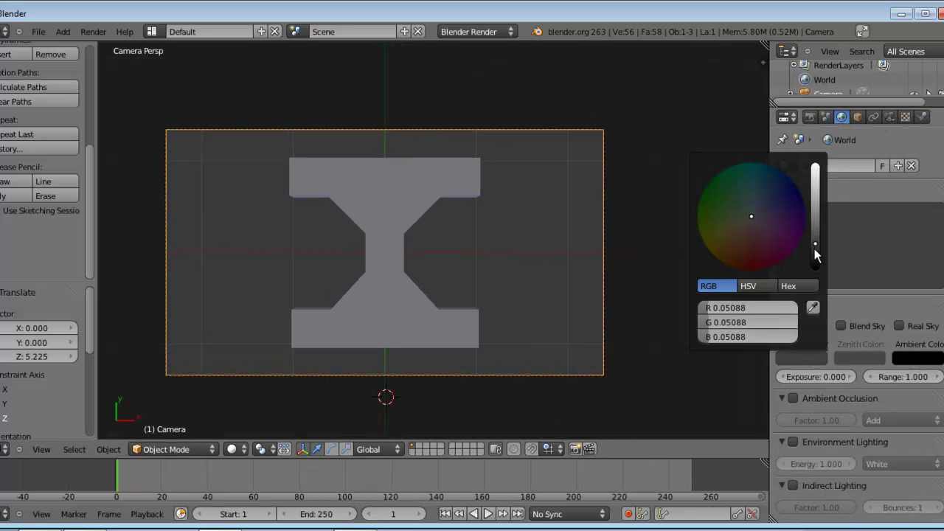
left_click_drag(815, 254, 817, 101)
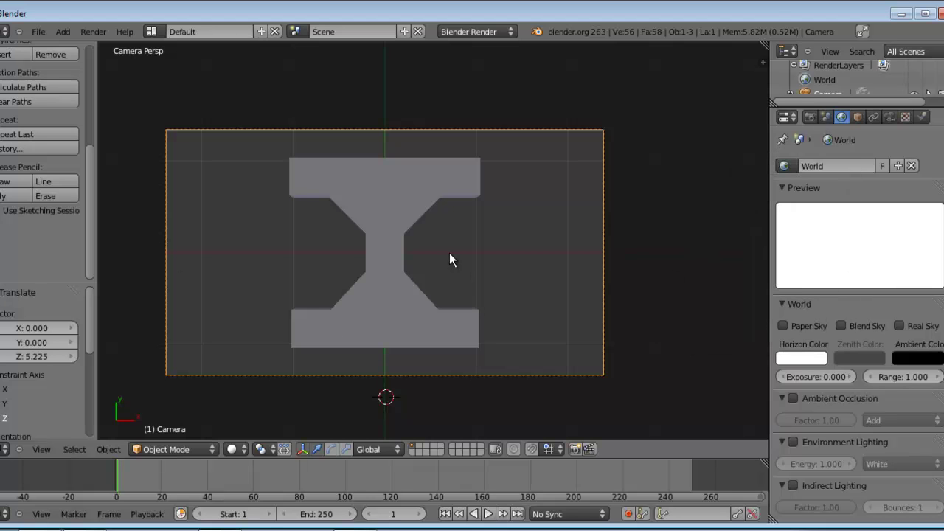
Step: Give the I-shaped plane a new material with a red diffuse colour
right_click(402, 238)
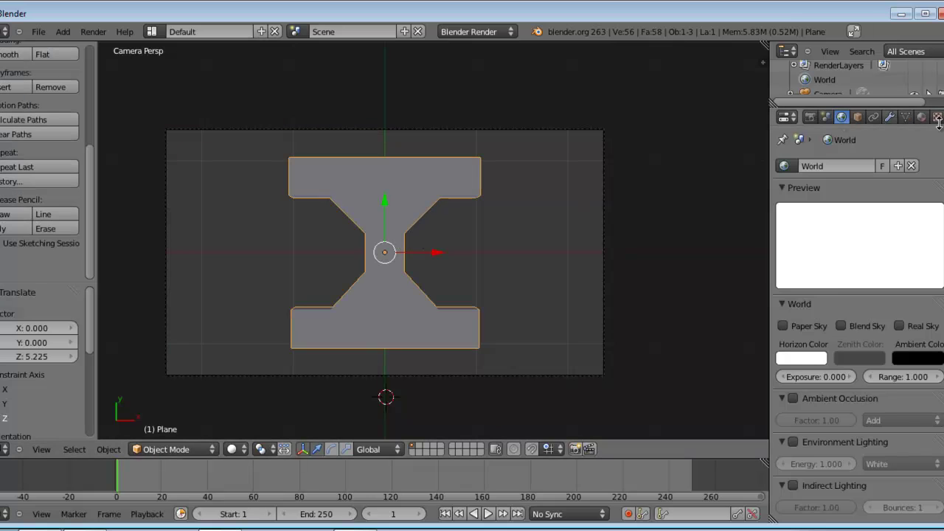
left_click(922, 118)
left_click(855, 211)
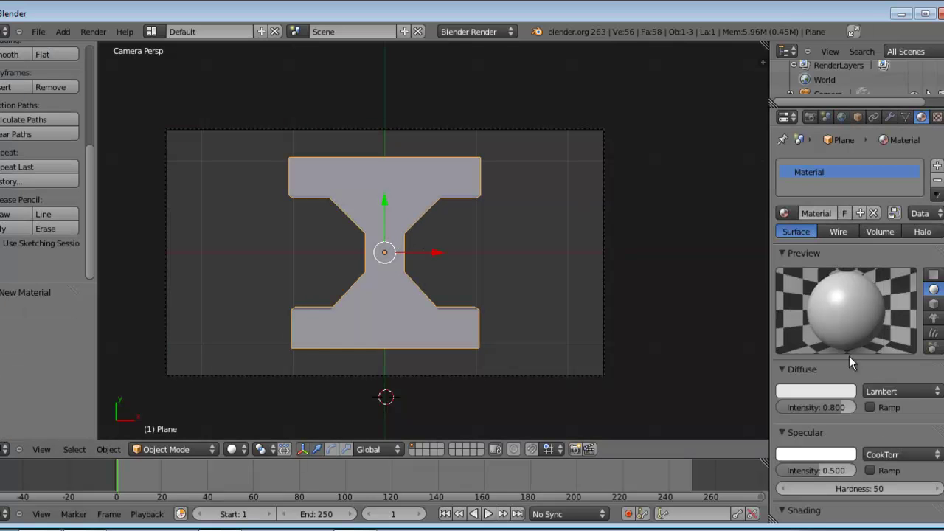
left_click(835, 384)
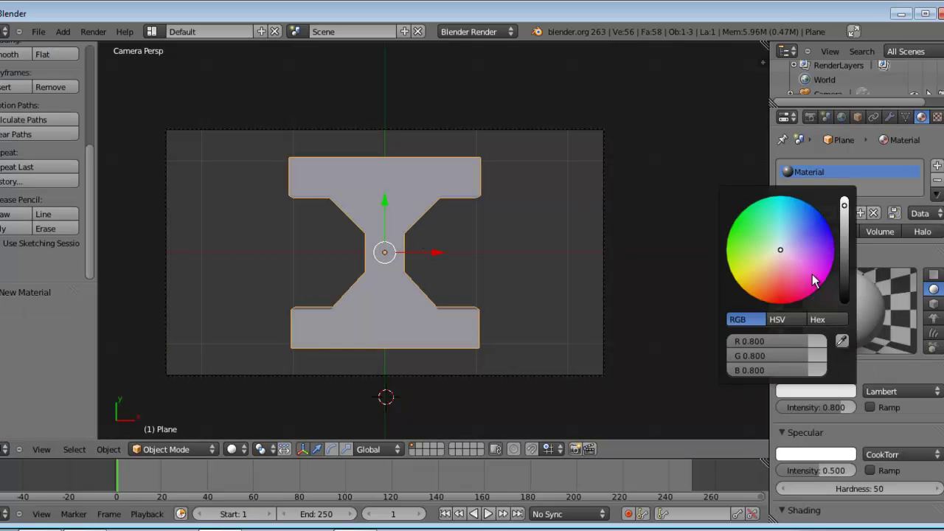
left_click_drag(810, 266, 789, 376)
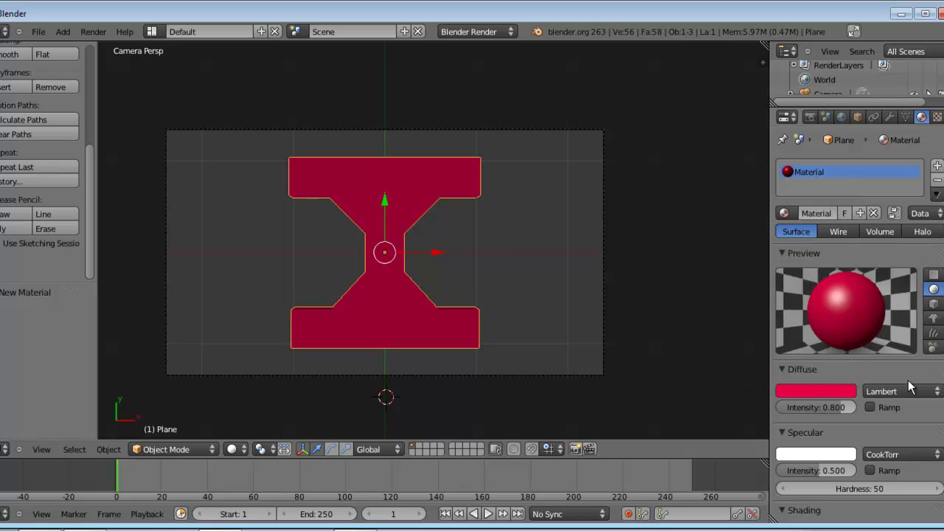
scroll(893, 378, "down", 5)
scroll(875, 354, "up", 6)
Step: Set the render output folder to My Textures
left_click(810, 117)
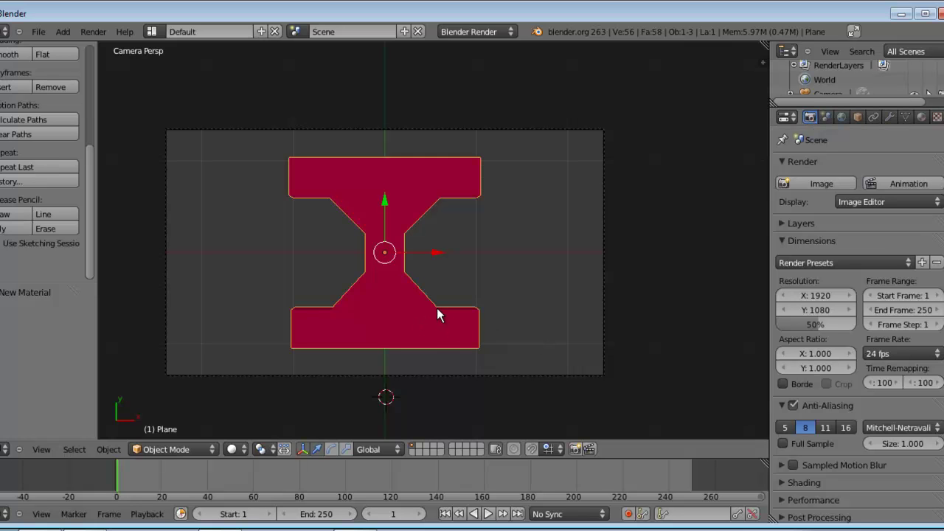
scroll(737, 273, "down", 6)
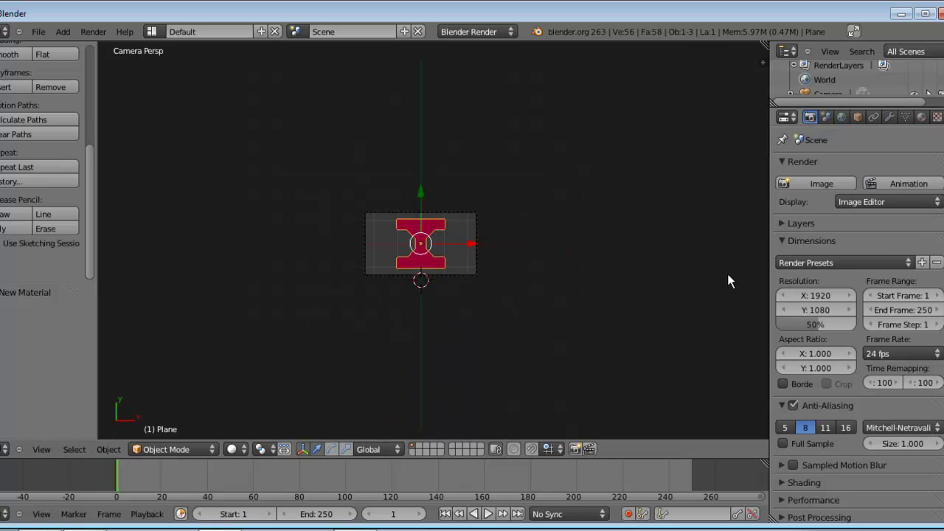
scroll(694, 284, "up", 5)
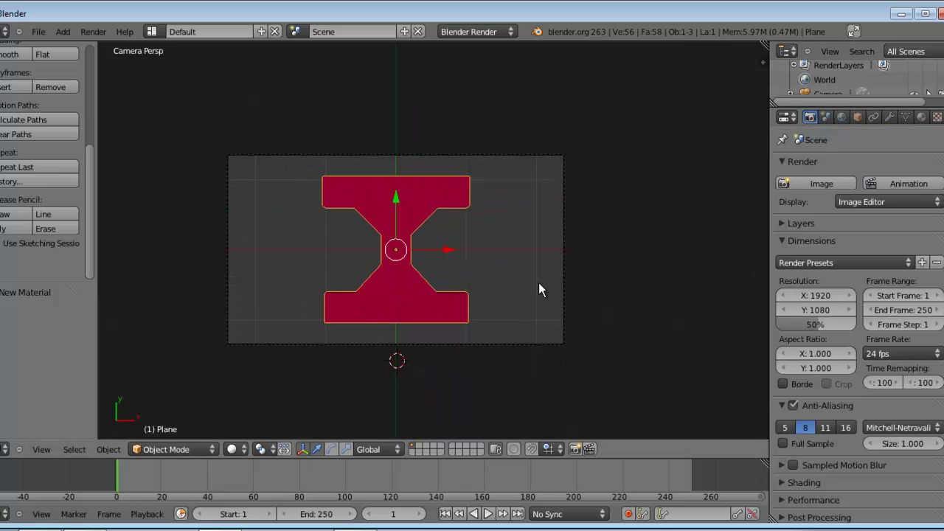
scroll(538, 289, "up", 1)
scroll(855, 261, "down", 5)
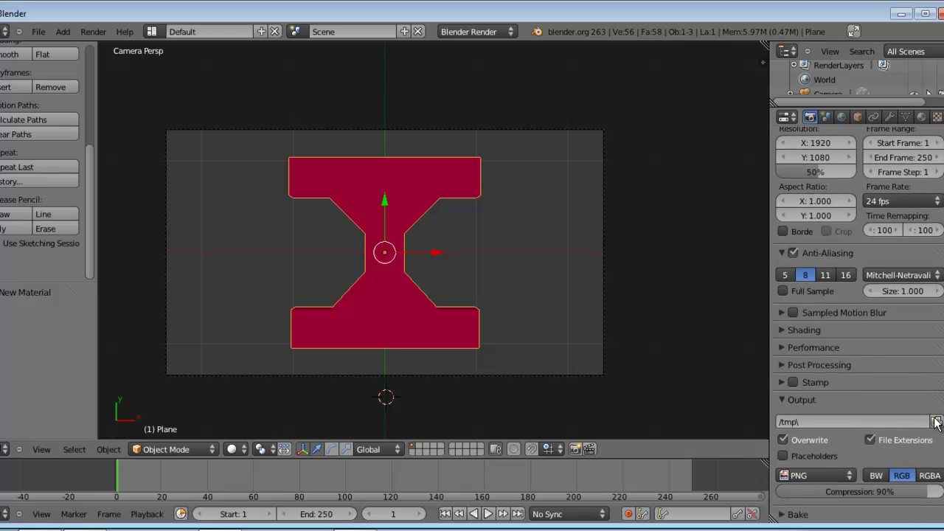
left_click(936, 422)
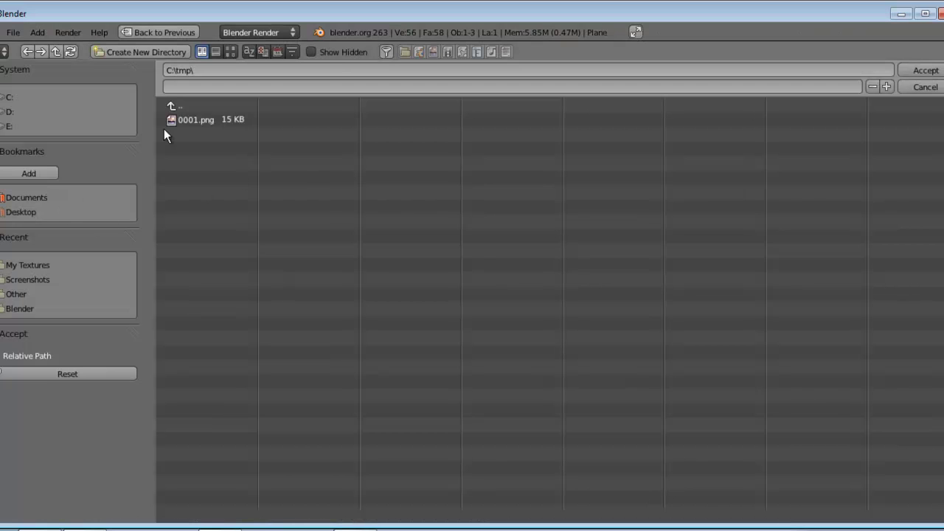
left_click(31, 265)
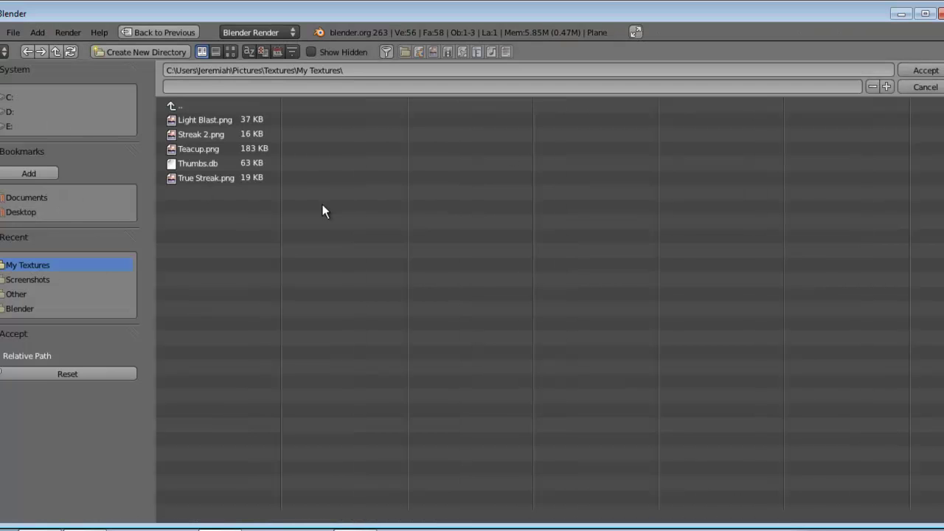
left_click(924, 69)
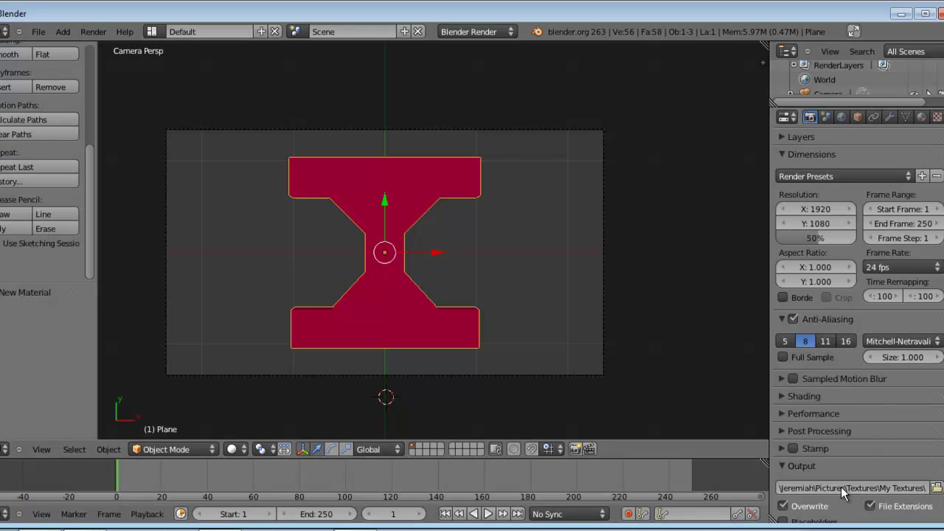
Step: Raise anti-aliasing to 16 samples and keep PNG as the output file format
scroll(804, 391, "down", 2)
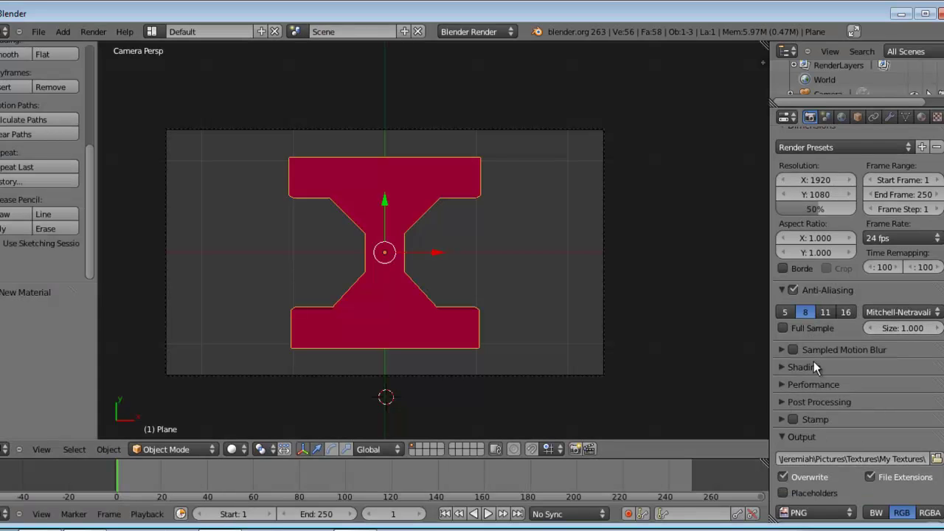
scroll(844, 315, "down", 2)
left_click(844, 315)
left_click(845, 283)
scroll(857, 357, "down", 2)
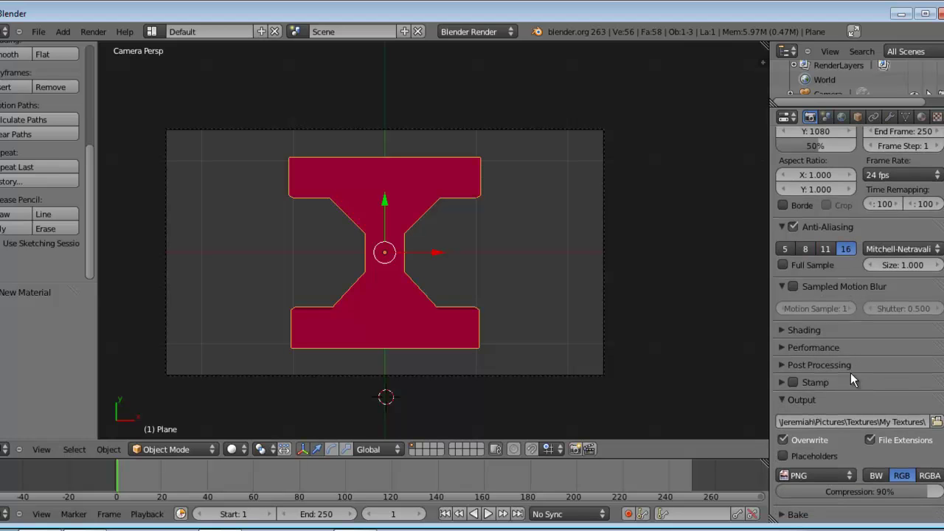
left_click(844, 477)
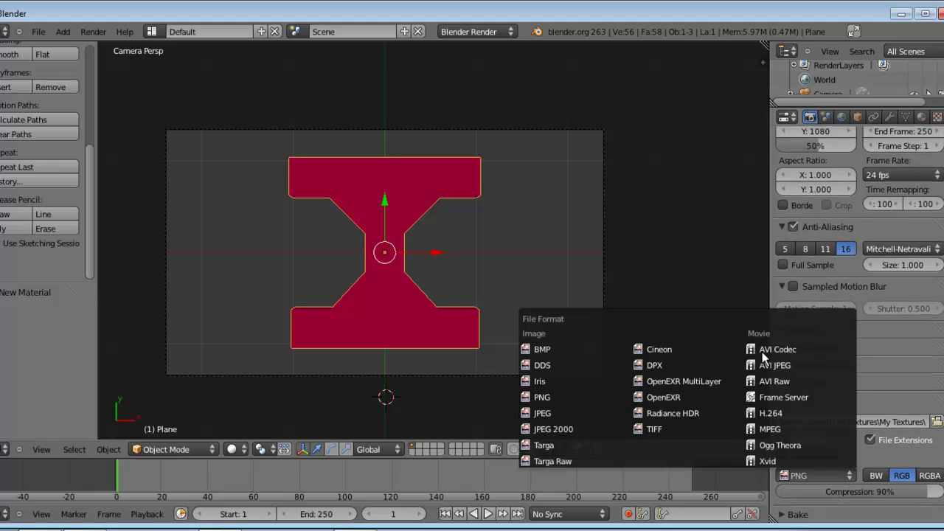
left_click(888, 385)
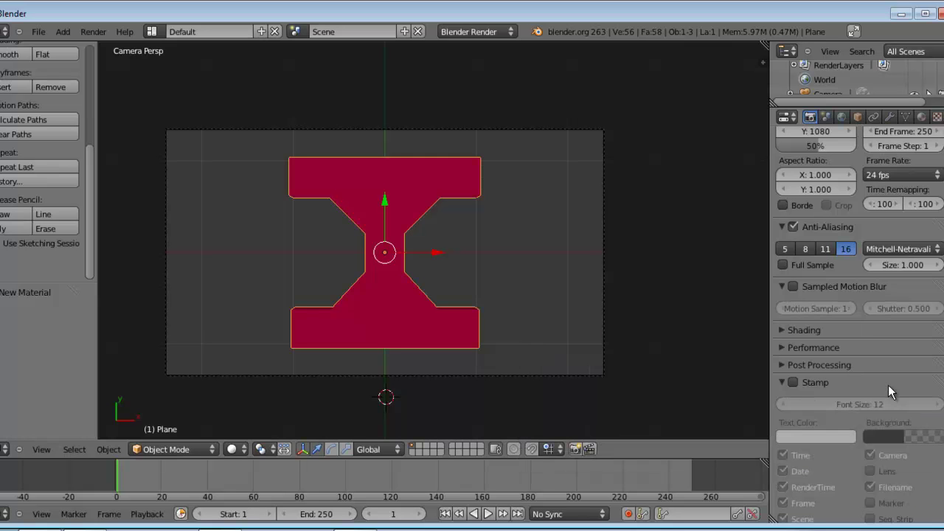
scroll(858, 345, "up", 6)
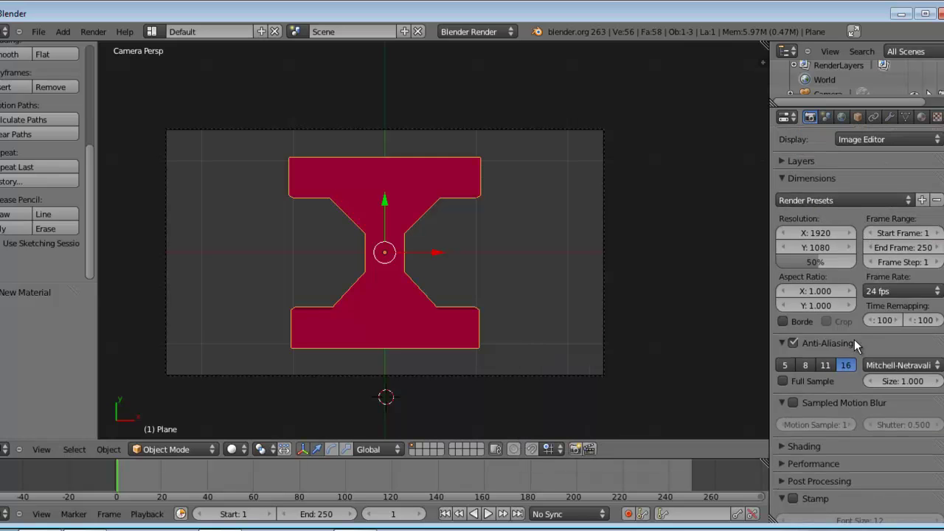
scroll(854, 340, "up", 3)
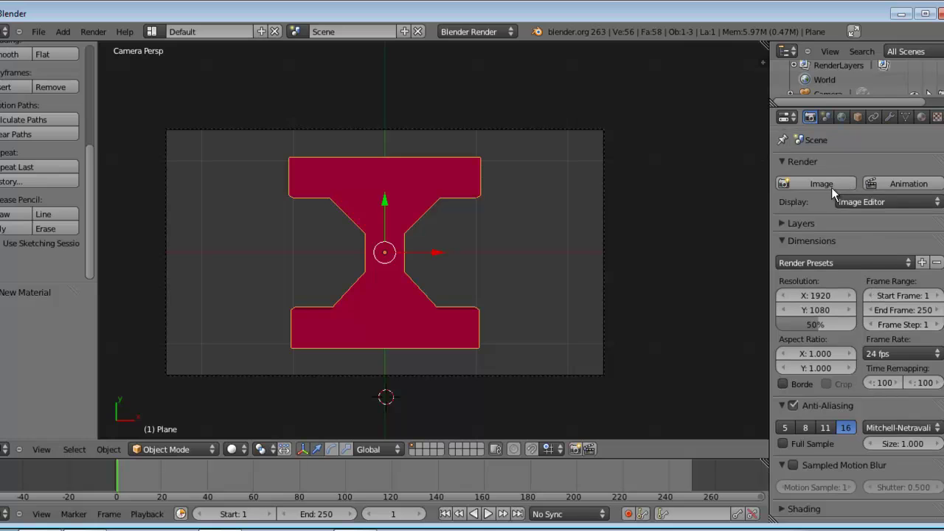
Step: Render the current frame as a still image of the red I on white
left_click(831, 187)
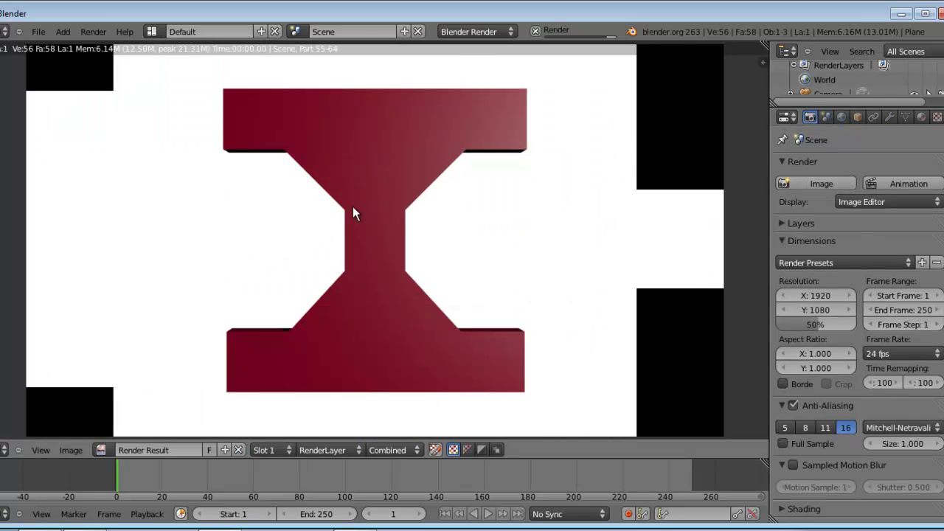